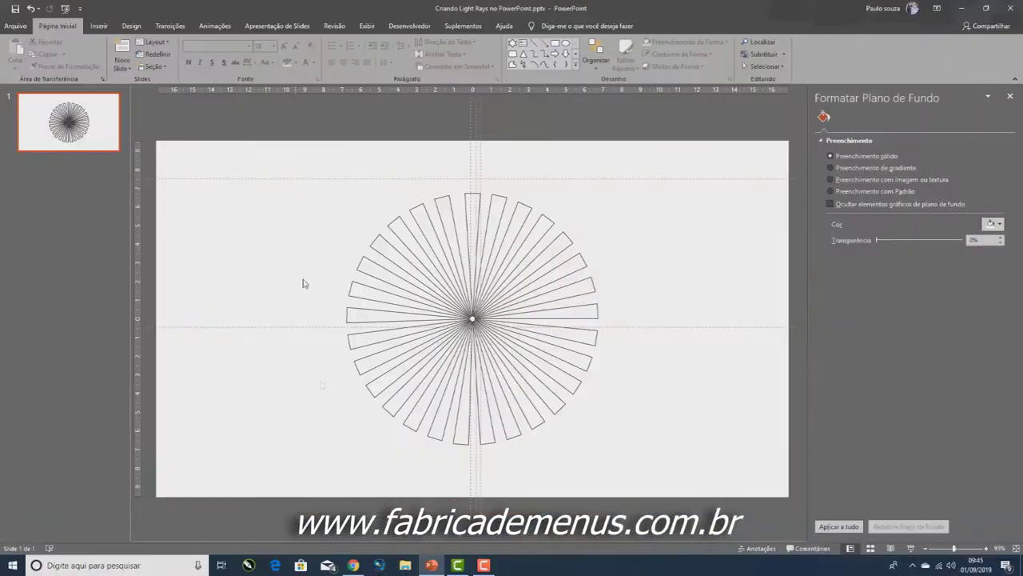
Select every ray shape and give them a white-to-pale-blue gradient fill instead of no fill.
{"action": "left_click_drag", "start_coordinate": [295, 141], "coordinate": [630, 498]}
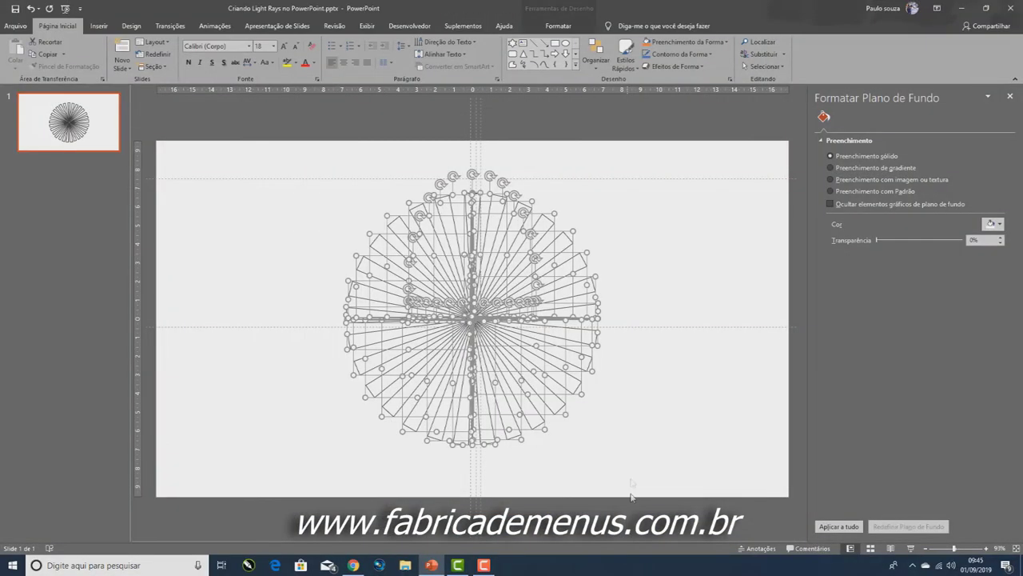
{"action": "left_click", "coordinate": [606, 120]}
{"action": "mouse_move", "coordinate": [608, 112]}
{"action": "left_mouse_down"}
{"action": "mouse_move", "coordinate": [369, 495]}
{"action": "mouse_move", "coordinate": [298, 497]}
{"action": "left_mouse_up"}
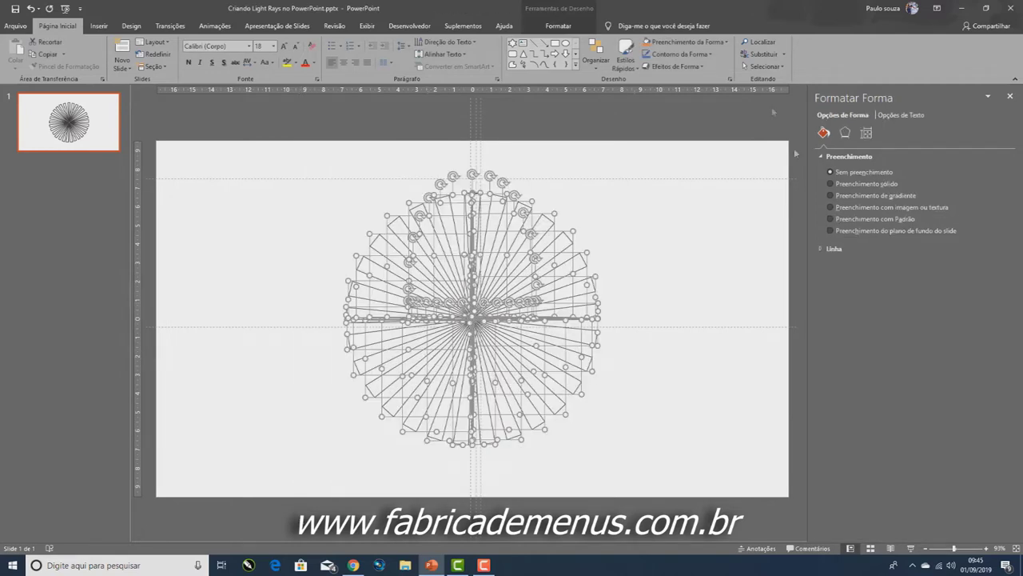
{"action": "left_click", "coordinate": [703, 41]}
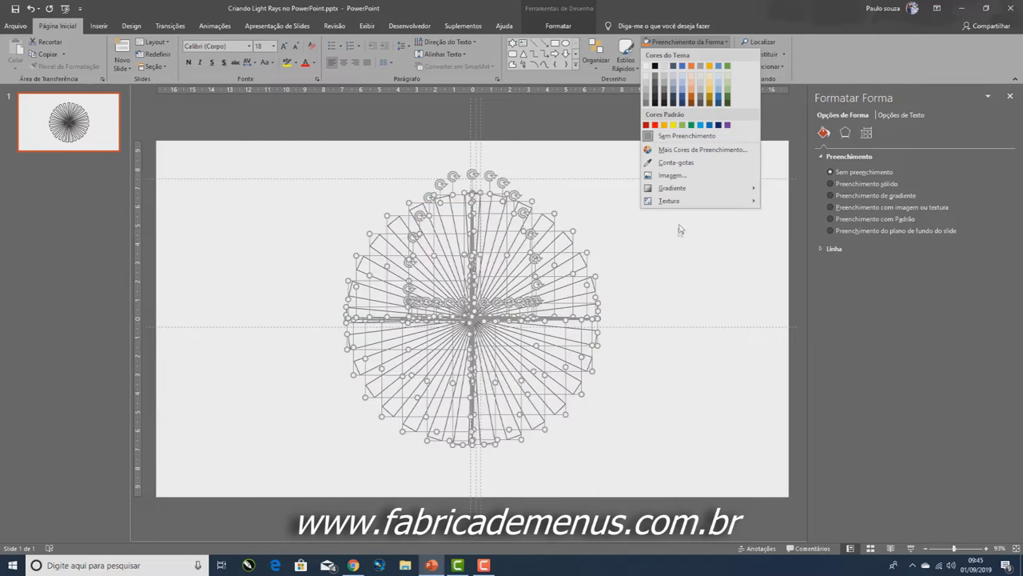
{"action": "mouse_move", "coordinate": [680, 188]}
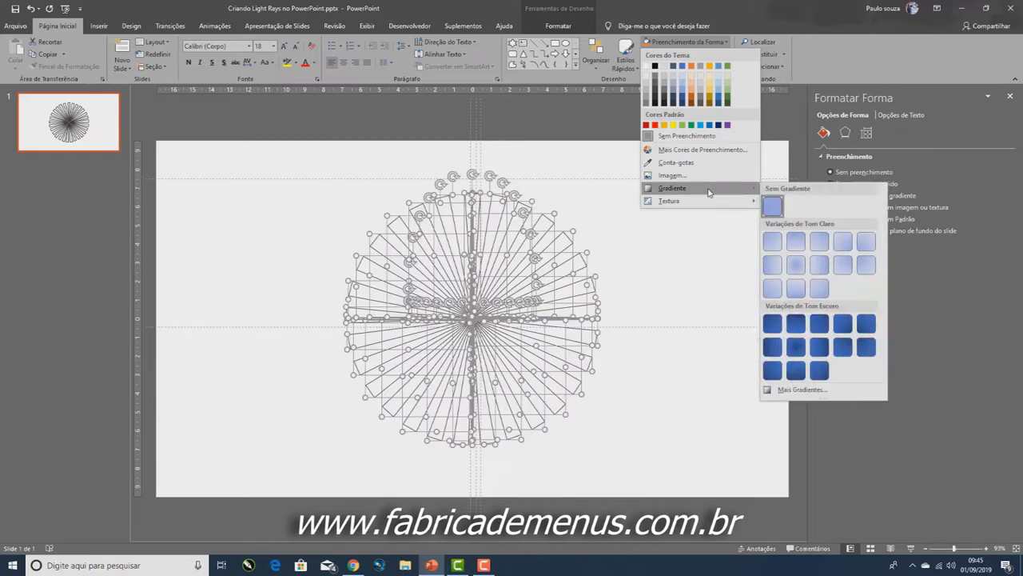
{"action": "left_click", "coordinate": [811, 390]}
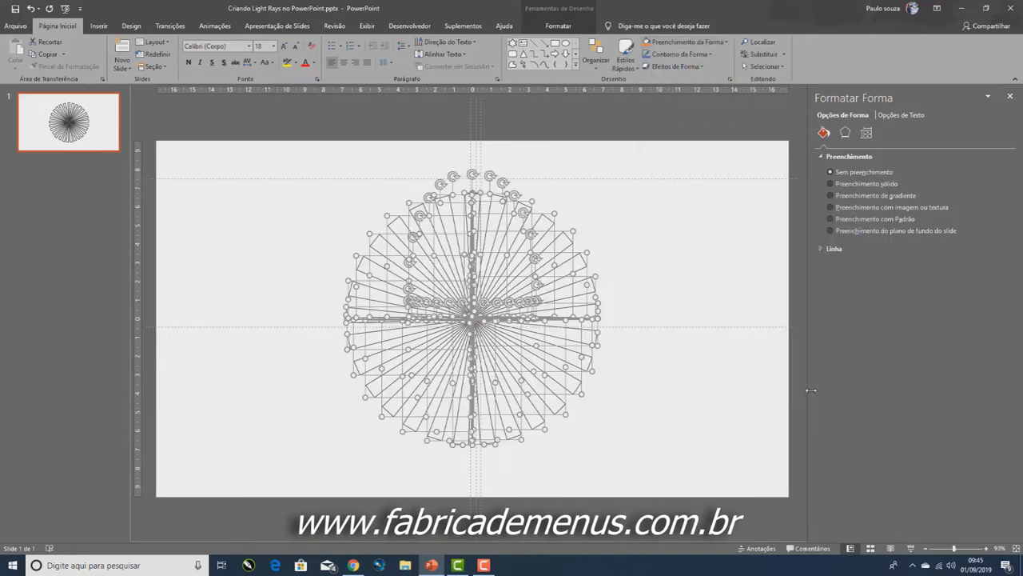
{"action": "left_click", "coordinate": [831, 196]}
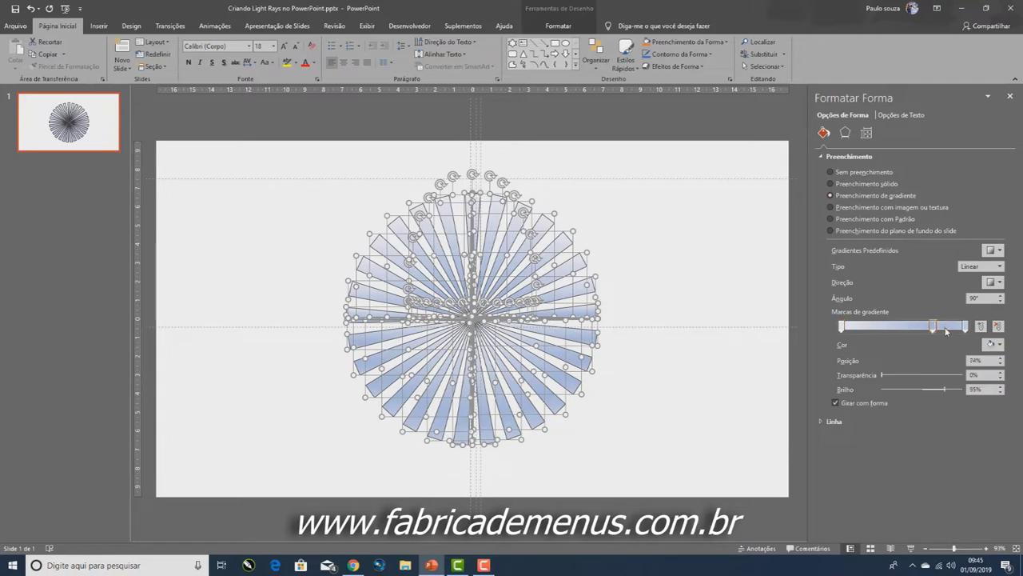
Remove the middle gradient stop and make the end stop red.
{"action": "left_click_drag", "start_coordinate": [934, 327], "coordinate": [952, 336]}
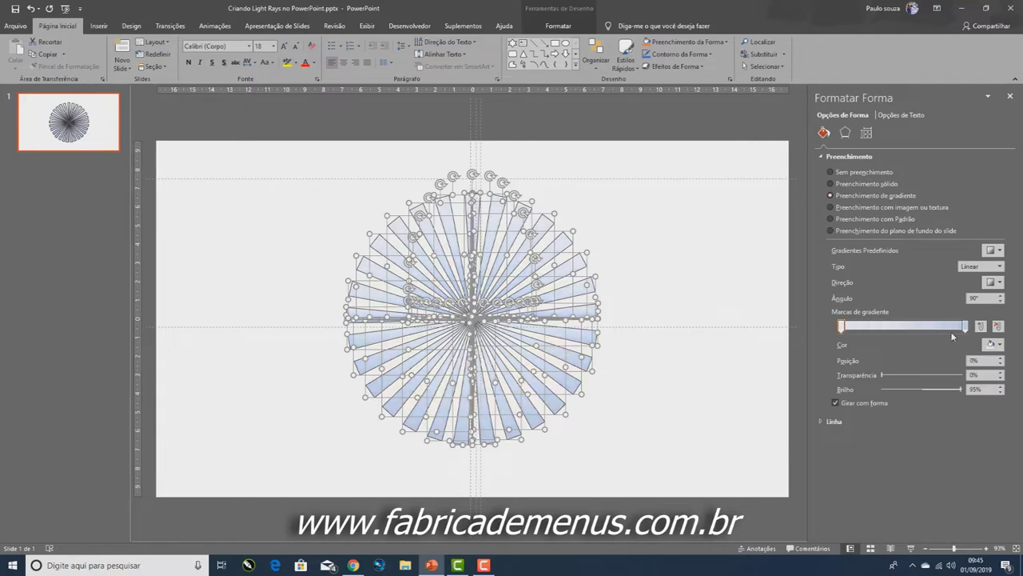
{"action": "left_click", "coordinate": [995, 350]}
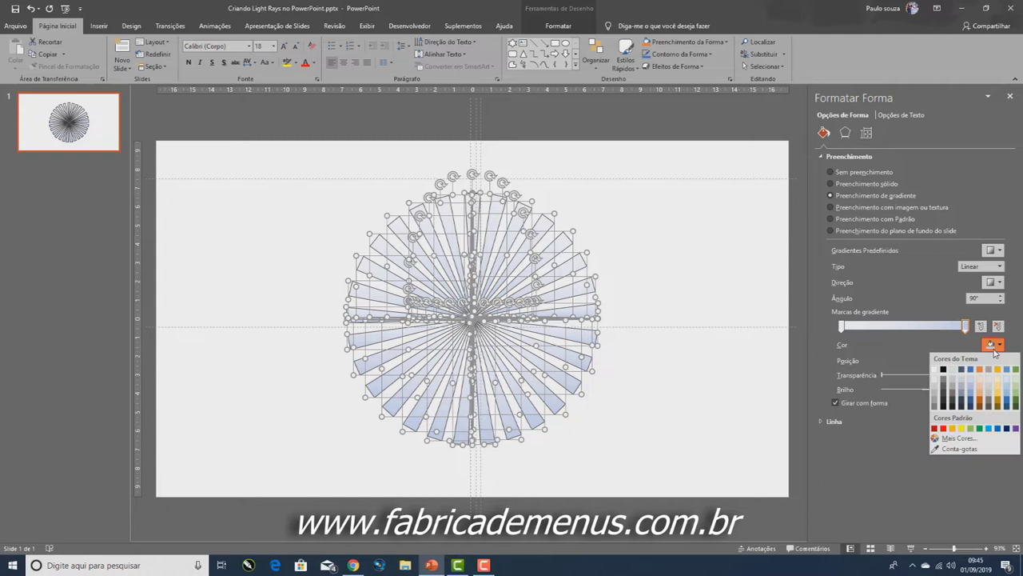
{"action": "left_click", "coordinate": [944, 428]}
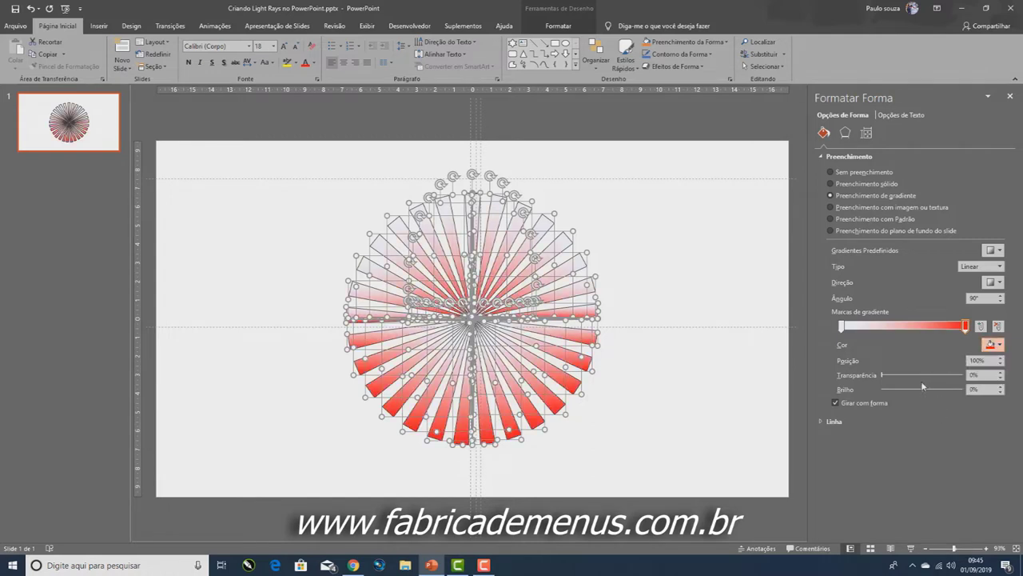
{"action": "left_click", "coordinate": [842, 327]}
Make the gradient radial with the From Center direction, so the outer ends are red.
{"action": "left_click", "coordinate": [997, 284]}
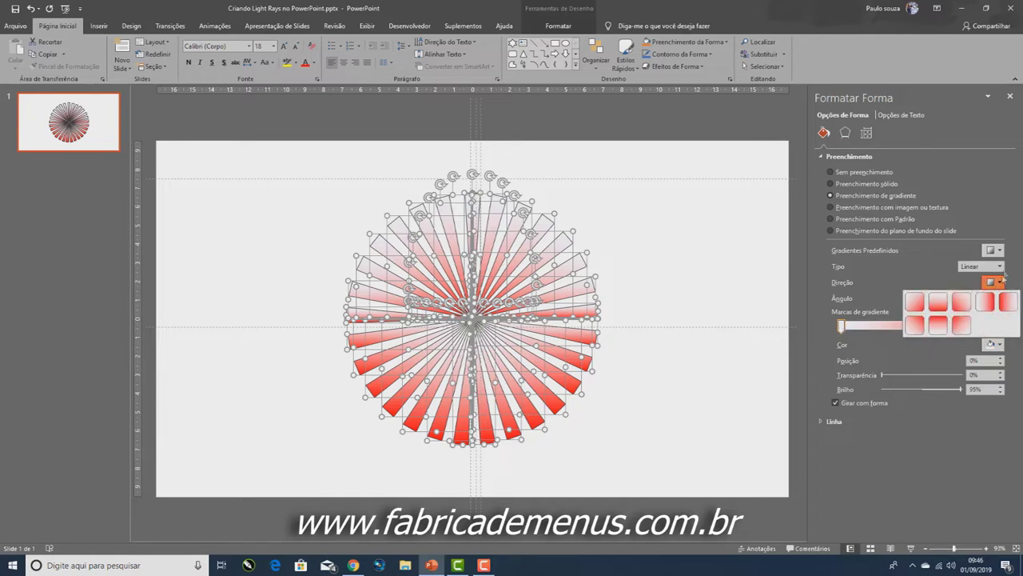
{"action": "left_click", "coordinate": [1000, 267]}
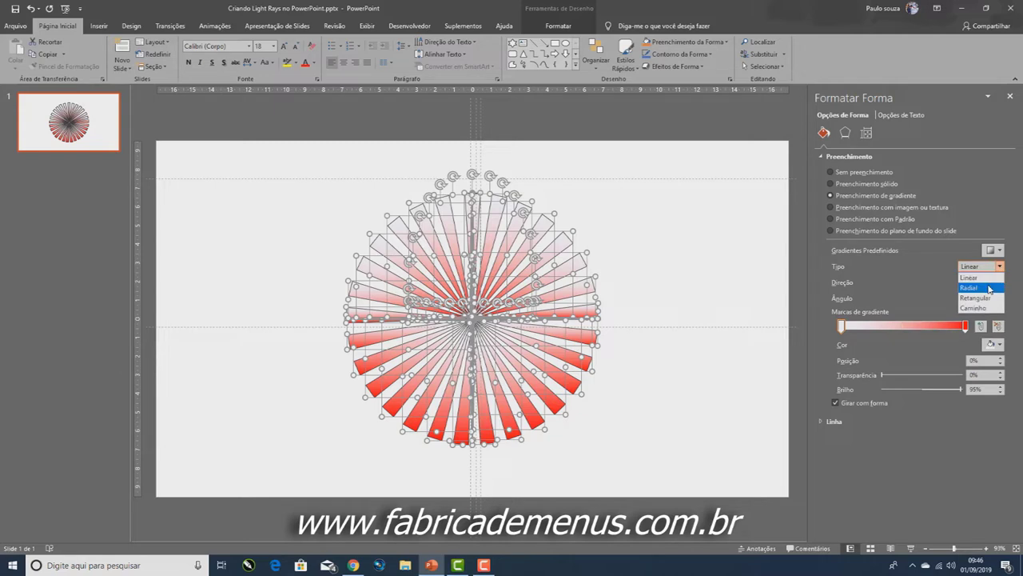
{"action": "left_click", "coordinate": [991, 288]}
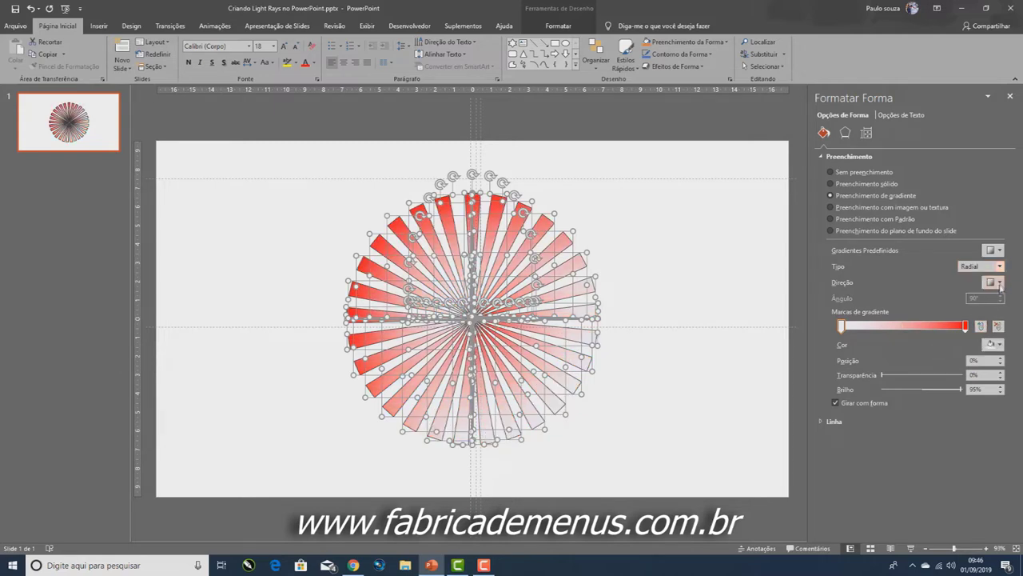
{"action": "left_click", "coordinate": [999, 283]}
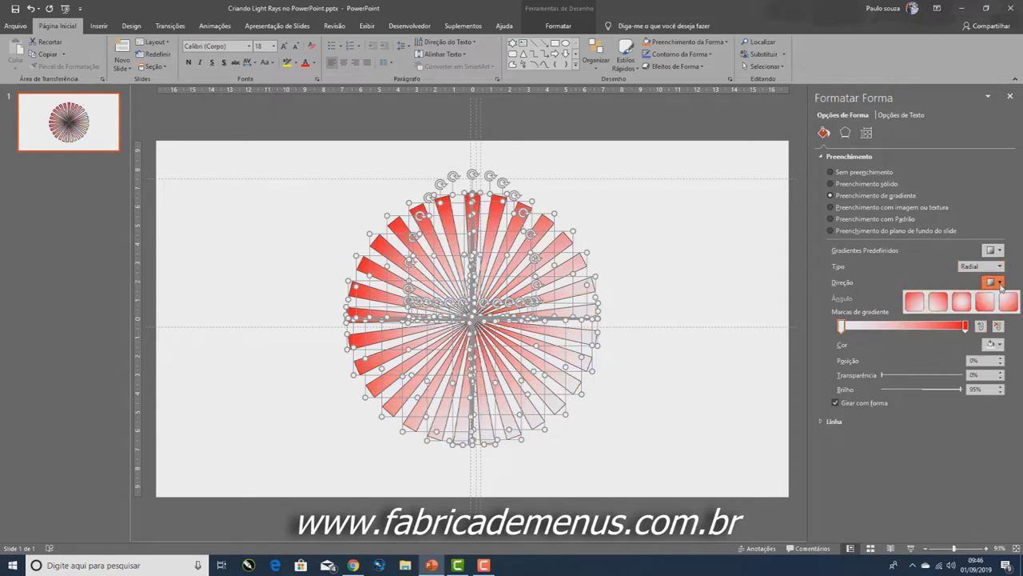
{"action": "left_click", "coordinate": [961, 302]}
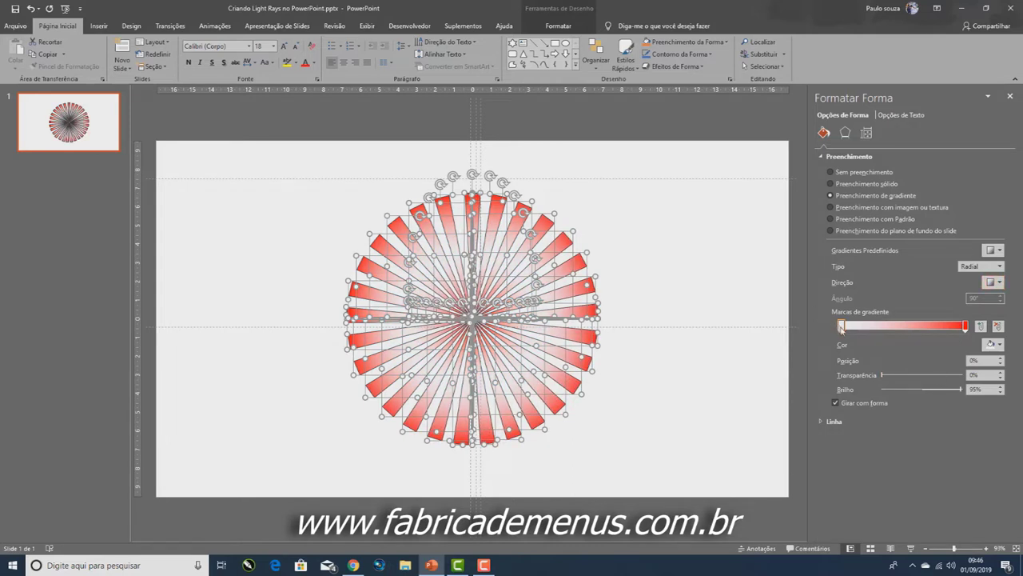
{"action": "left_click", "coordinate": [999, 281]}
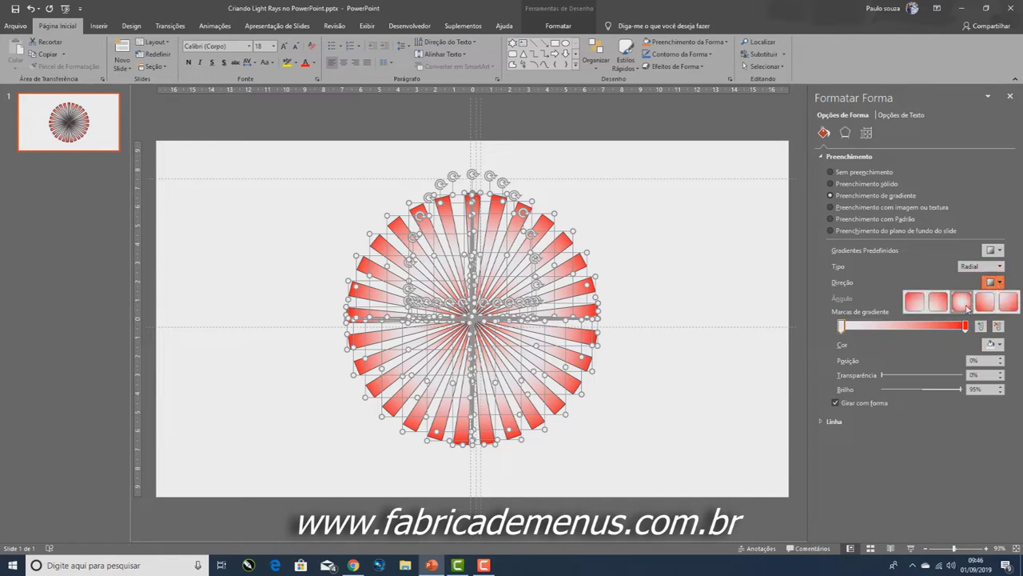
{"action": "left_click", "coordinate": [986, 302]}
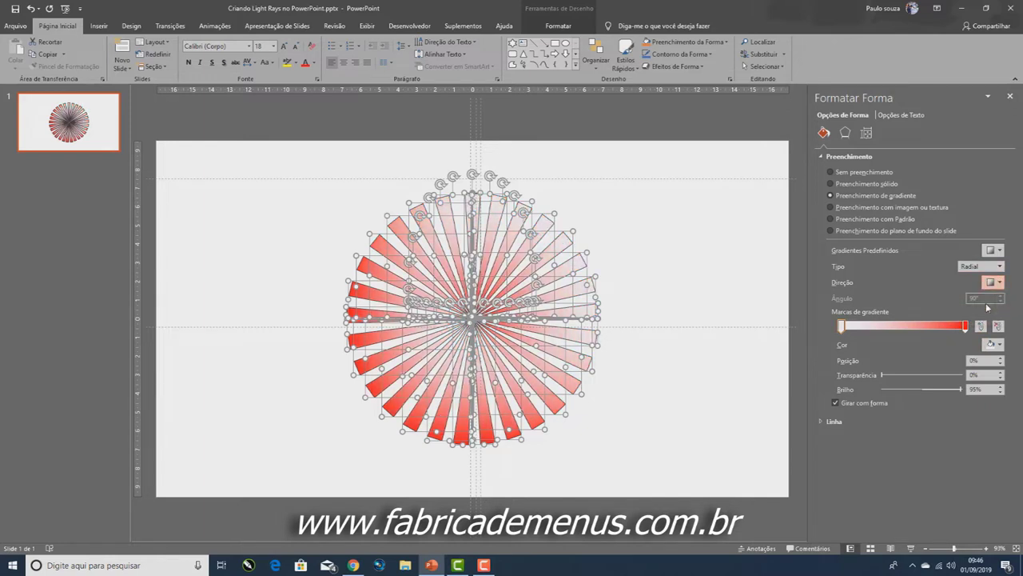
{"action": "left_click", "coordinate": [999, 282]}
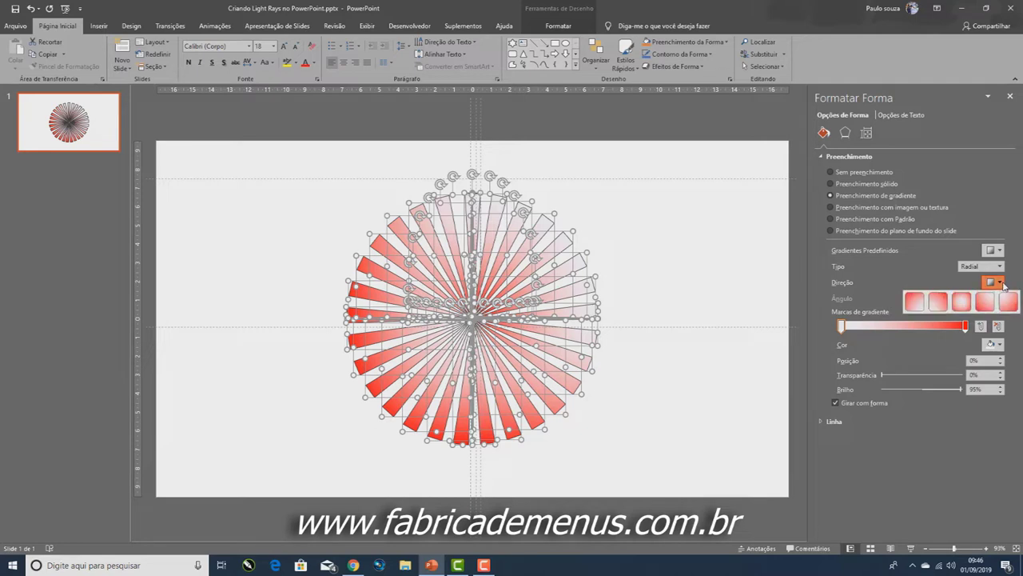
{"action": "left_click", "coordinate": [963, 302]}
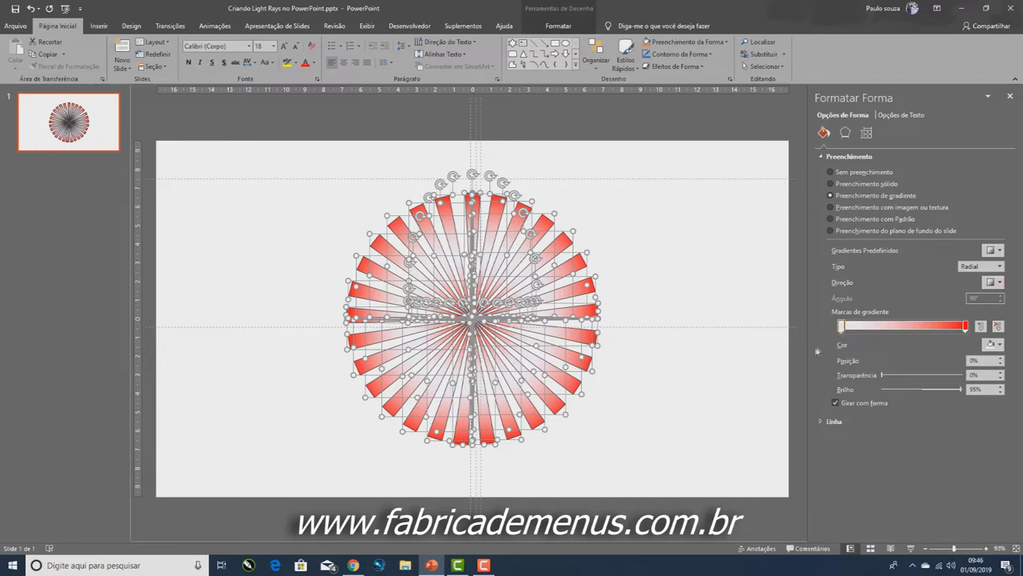
Set the starting gradient stop to a custom lighter red, RGB 255, 91, 91.
{"action": "left_click", "coordinate": [992, 344]}
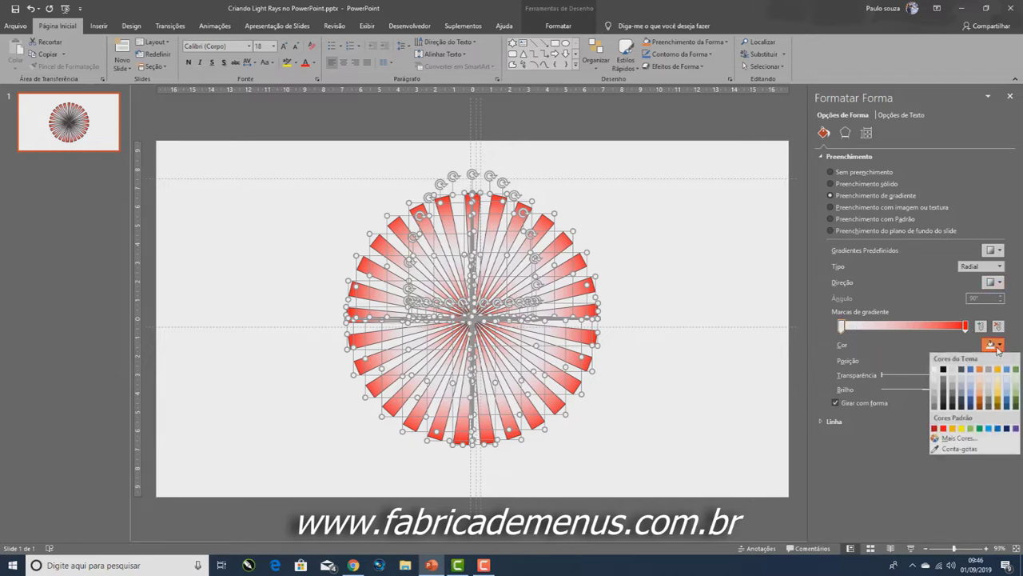
{"action": "left_click", "coordinate": [942, 427]}
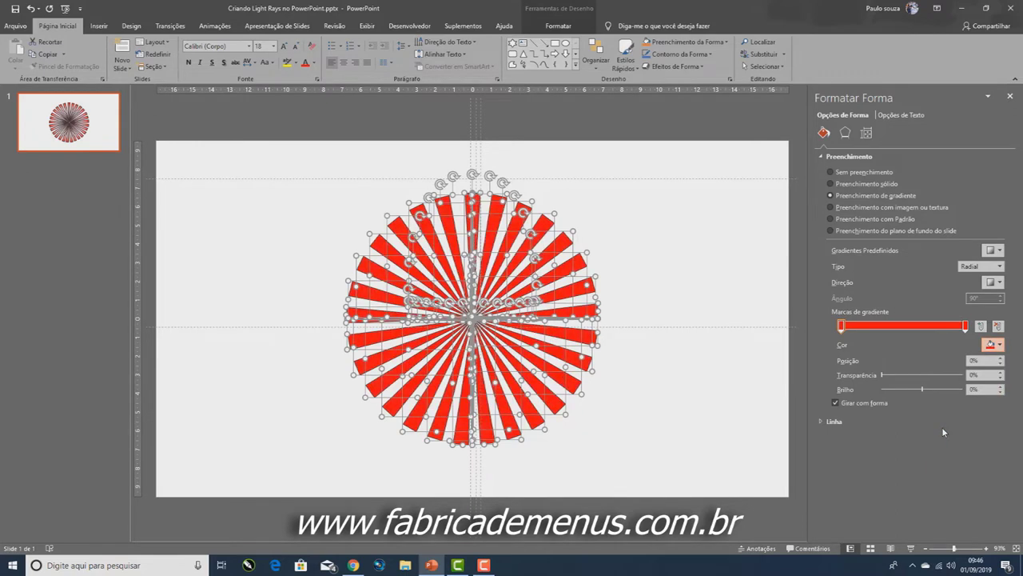
{"action": "left_click", "coordinate": [841, 327]}
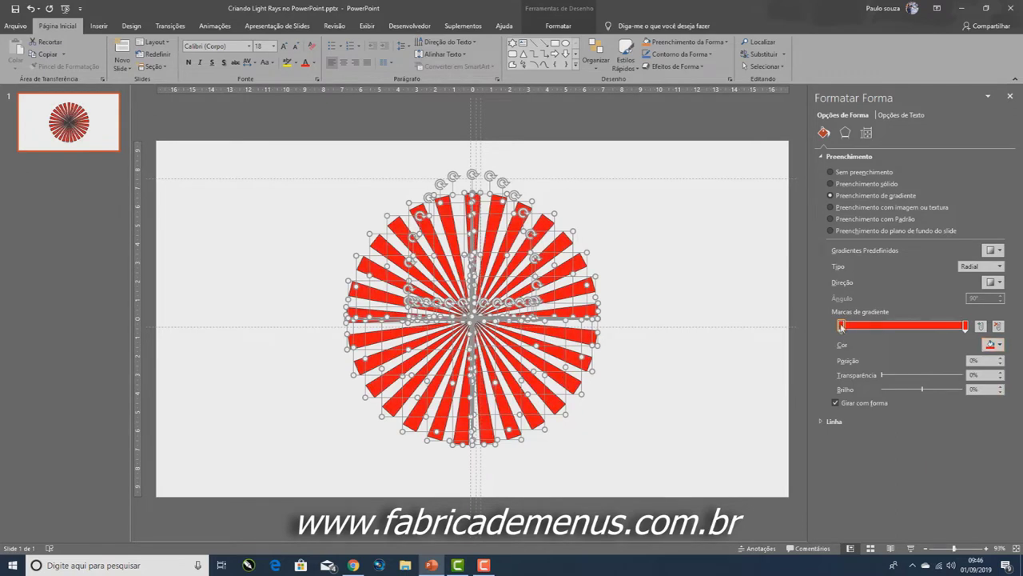
{"action": "left_click", "coordinate": [995, 345]}
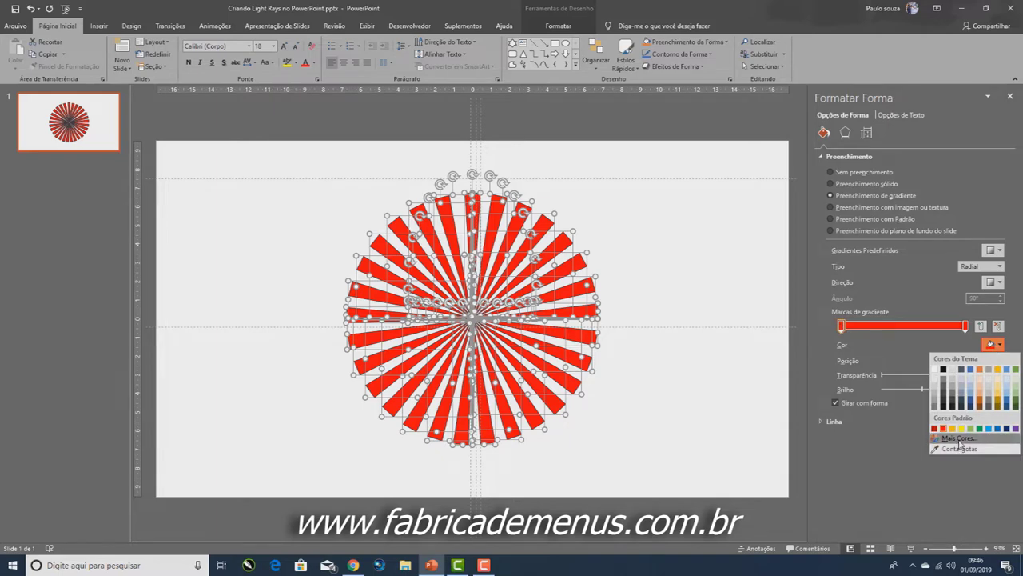
{"action": "left_click", "coordinate": [960, 438]}
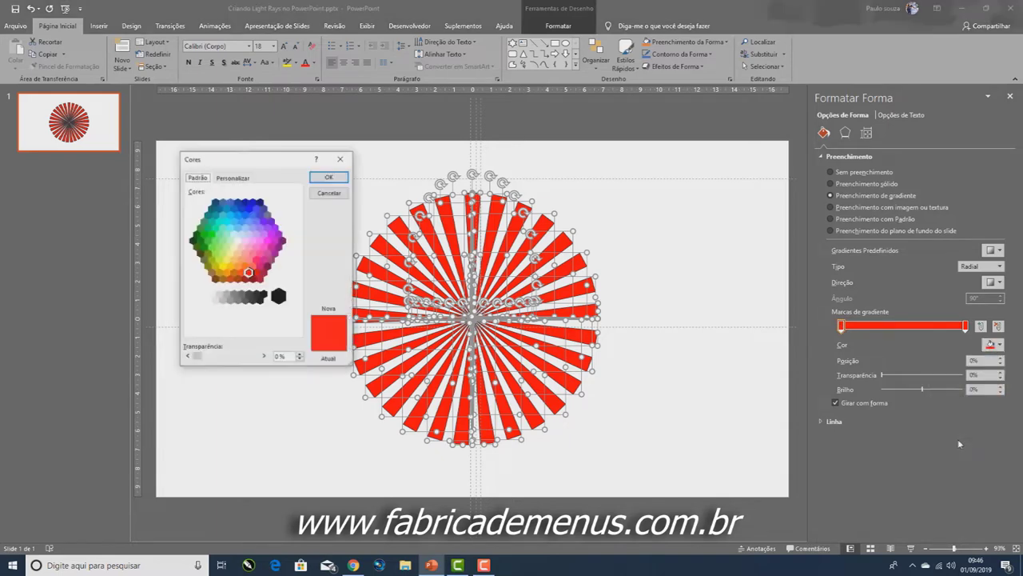
{"action": "left_click", "coordinate": [232, 178]}
{"action": "mouse_move", "coordinate": [297, 235]}
{"action": "left_mouse_down"}
{"action": "mouse_move", "coordinate": [296, 218]}
{"action": "mouse_move", "coordinate": [297, 251]}
{"action": "mouse_move", "coordinate": [296, 226]}
{"action": "left_mouse_up"}
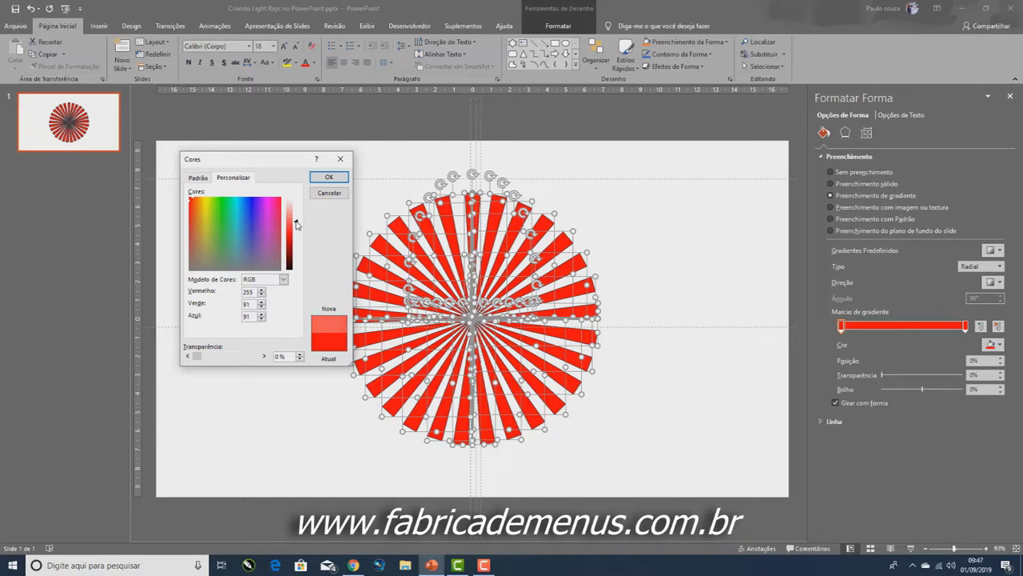
{"action": "left_click", "coordinate": [329, 177]}
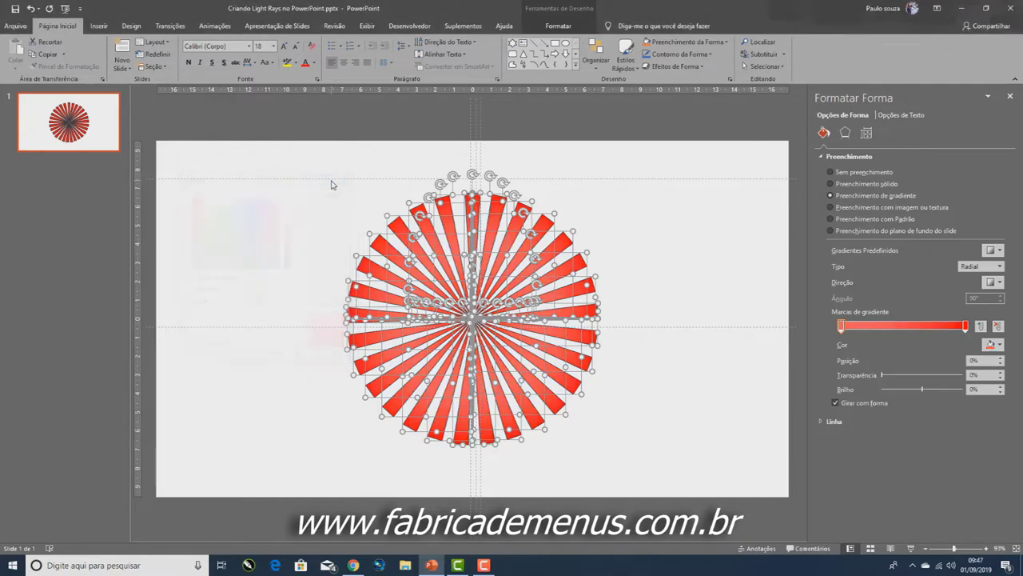
{"action": "left_click", "coordinate": [638, 214]}
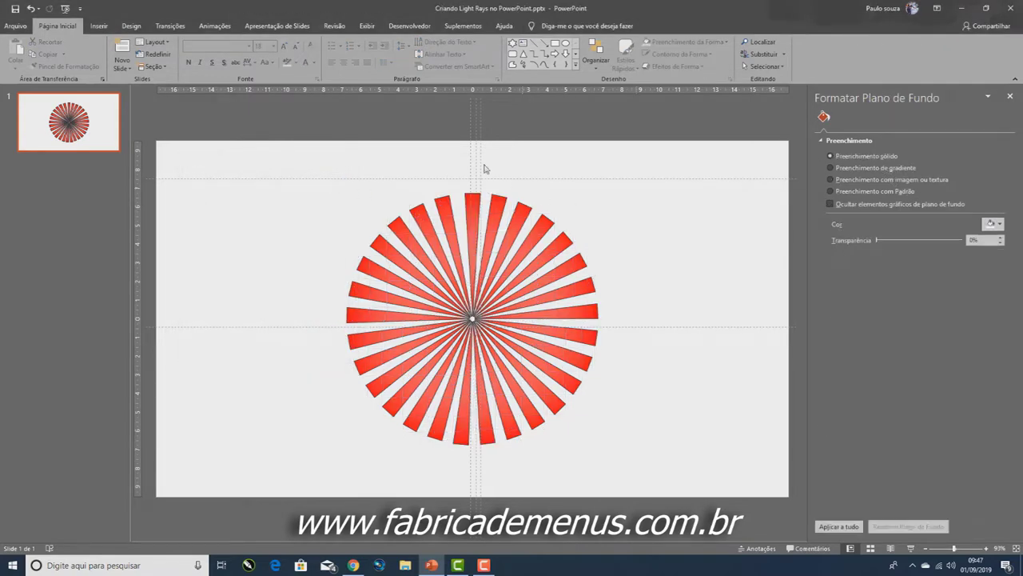
Give the first gradient stop 77% transparency and make the outer stop partly transparent.
{"action": "left_click_drag", "start_coordinate": [274, 152], "coordinate": [671, 500]}
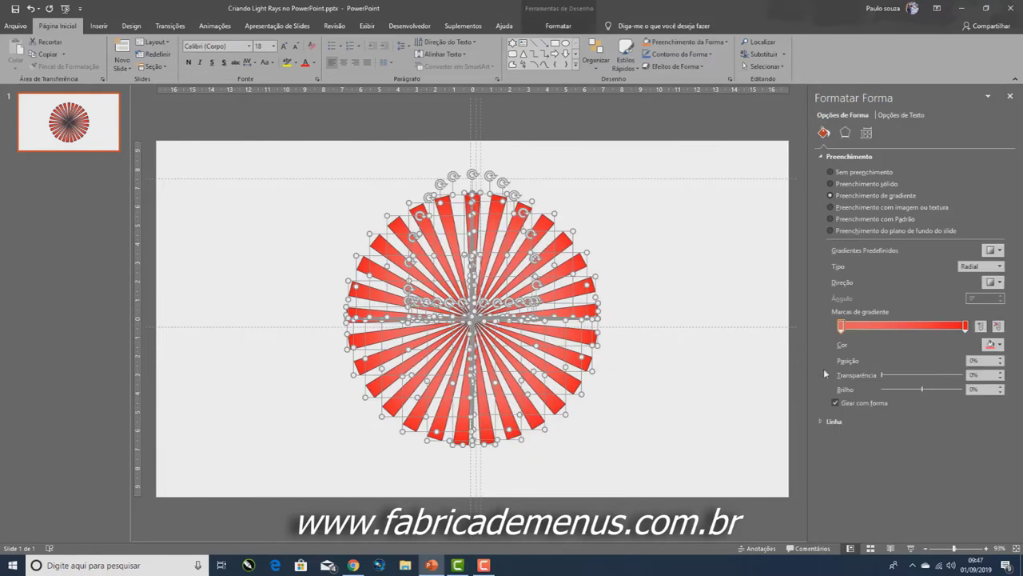
{"action": "mouse_move", "coordinate": [884, 375]}
{"action": "left_mouse_down"}
{"action": "mouse_move", "coordinate": [986, 381]}
{"action": "mouse_move", "coordinate": [856, 378]}
{"action": "left_mouse_up"}
{"action": "left_click_drag", "start_coordinate": [883, 379], "coordinate": [945, 378]}
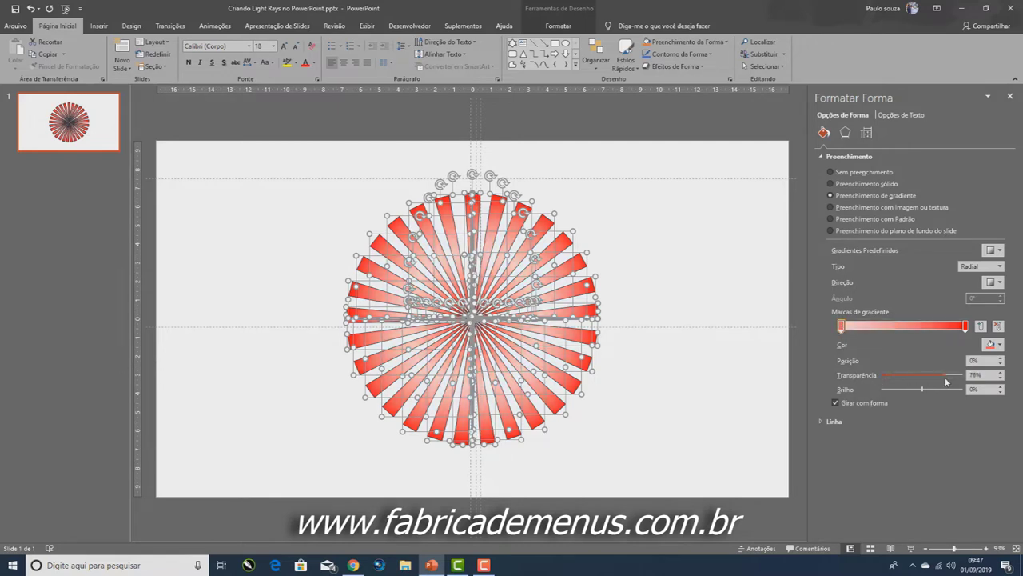
{"action": "left_click", "coordinate": [966, 326]}
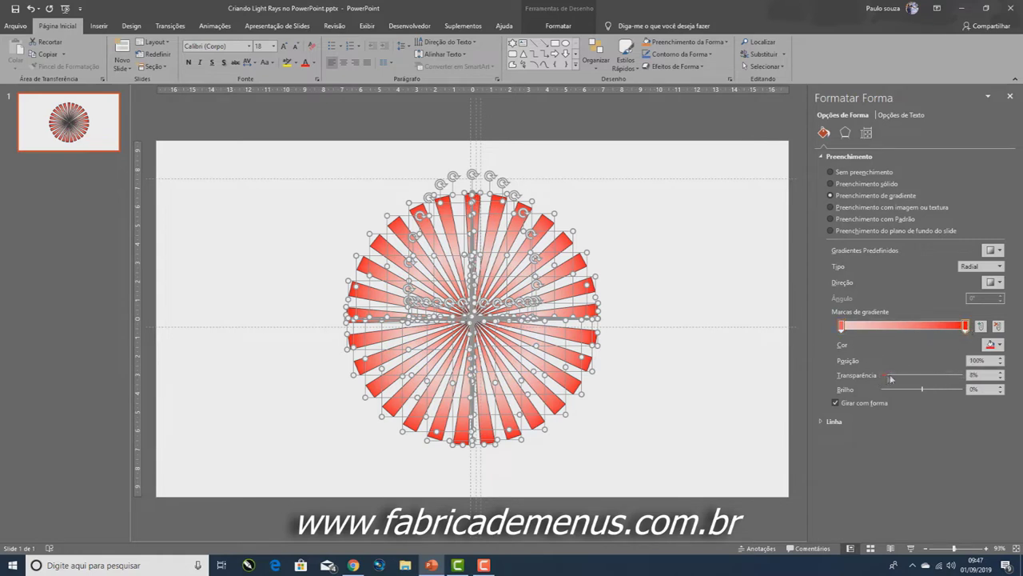
{"action": "left_click_drag", "start_coordinate": [891, 379], "coordinate": [921, 379]}
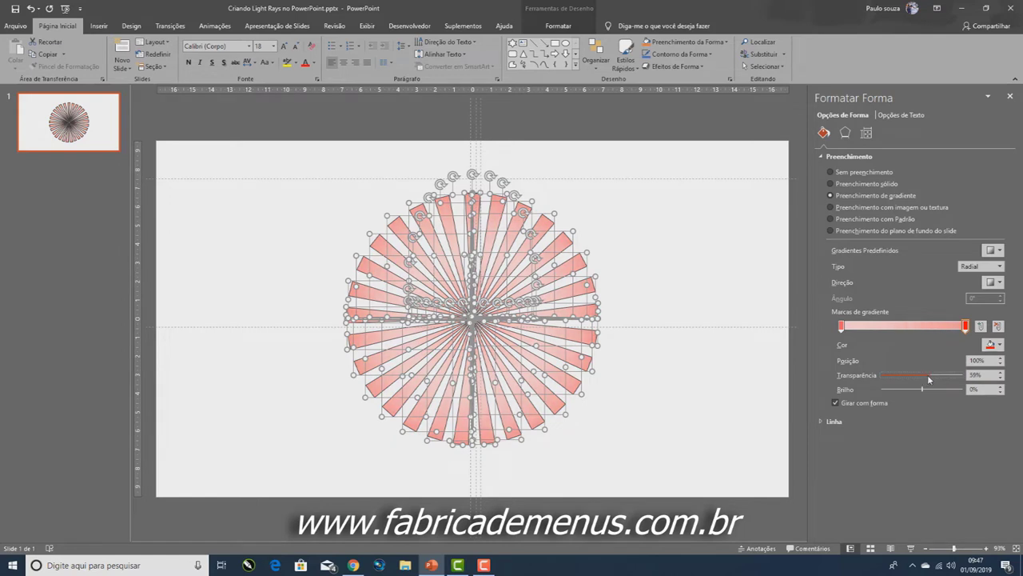
{"action": "left_click", "coordinate": [672, 149]}
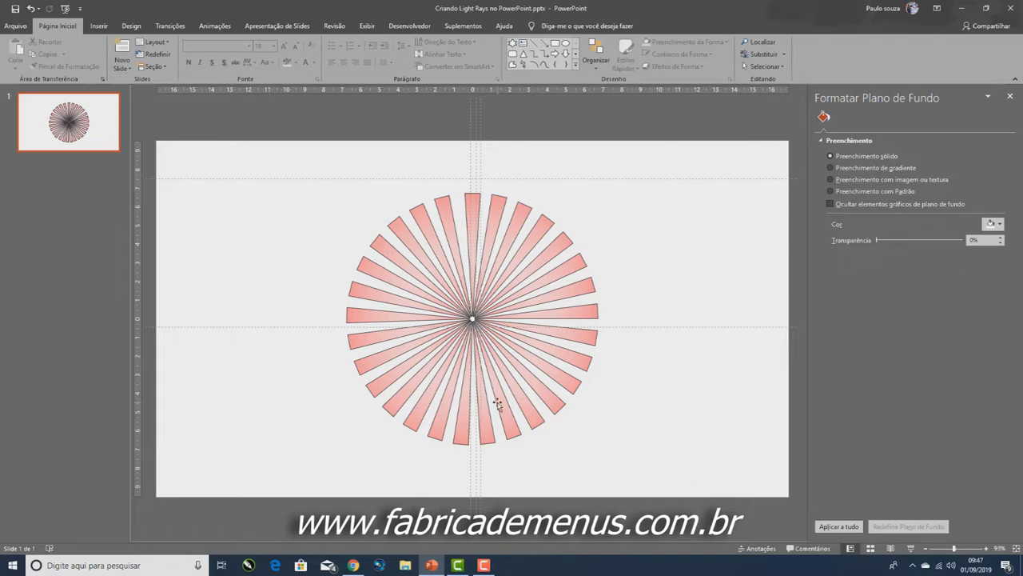
{"action": "left_click", "coordinate": [50, 170]}
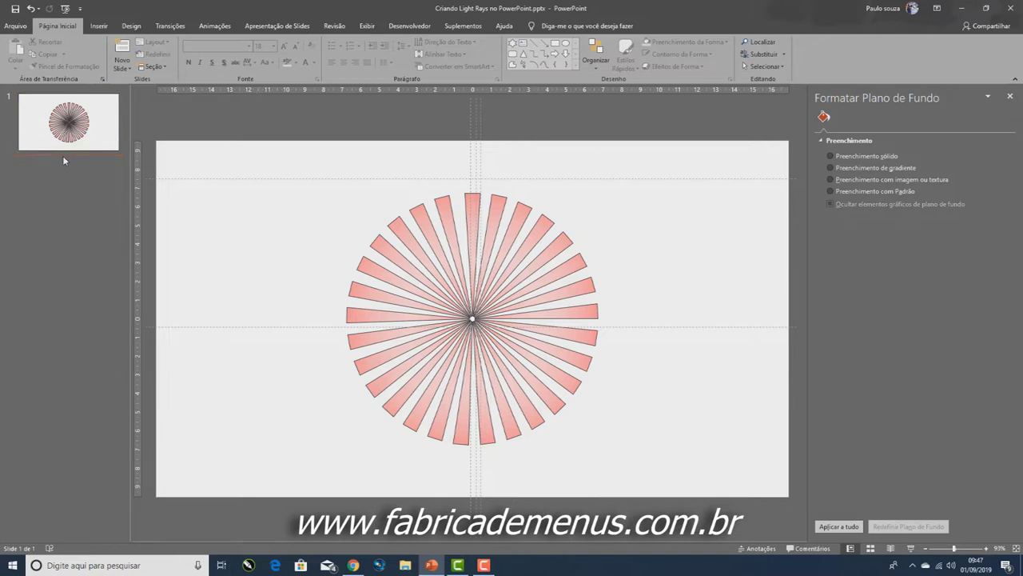
Add a new second slide and delete its title and content placeholders.
{"action": "right_click", "coordinate": [63, 158]}
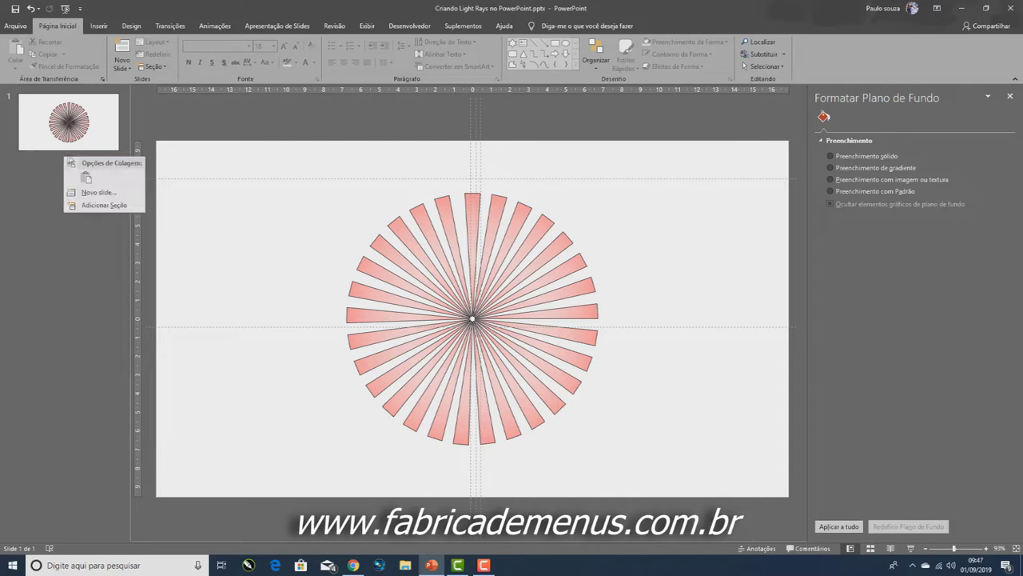
{"action": "left_click", "coordinate": [98, 192]}
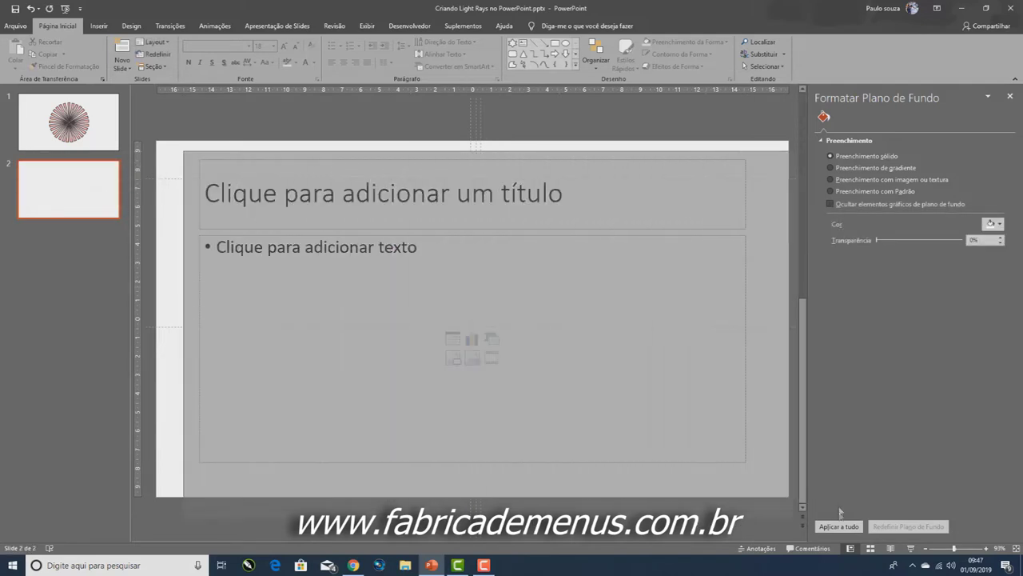
{"action": "left_click_drag", "start_coordinate": [350, 487], "coordinate": [785, 485]}
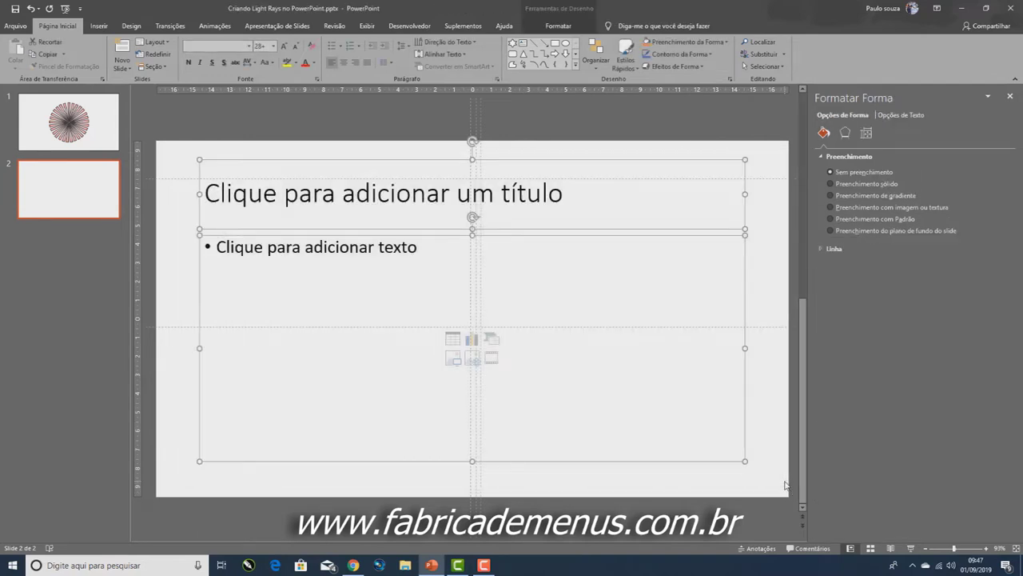
{"action": "key", "text": "Delete"}
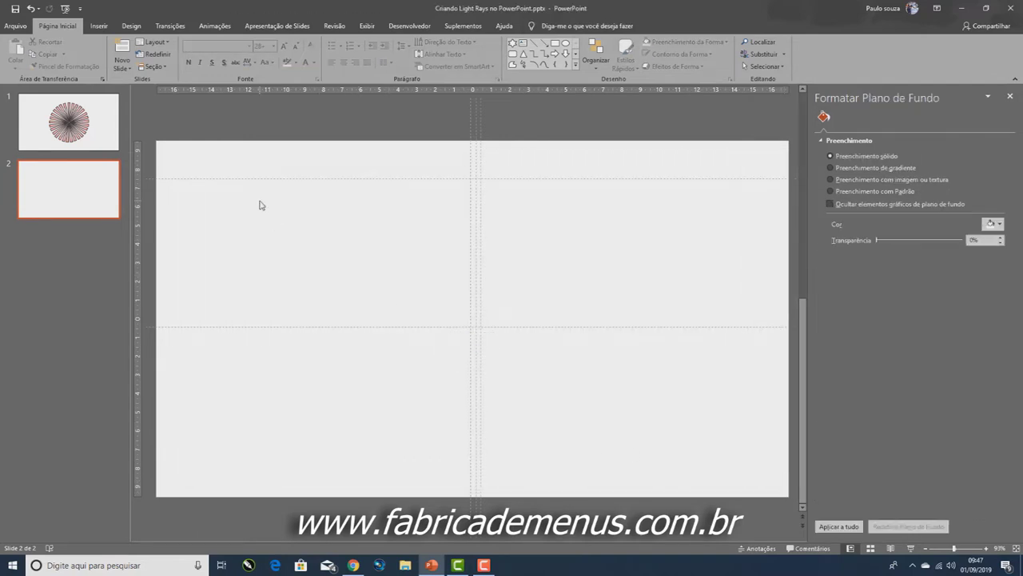
Cover slide 2 with a full-slide blue rectangle, then reselect the sunburst rays on slide 1.
{"action": "left_click", "coordinate": [556, 44]}
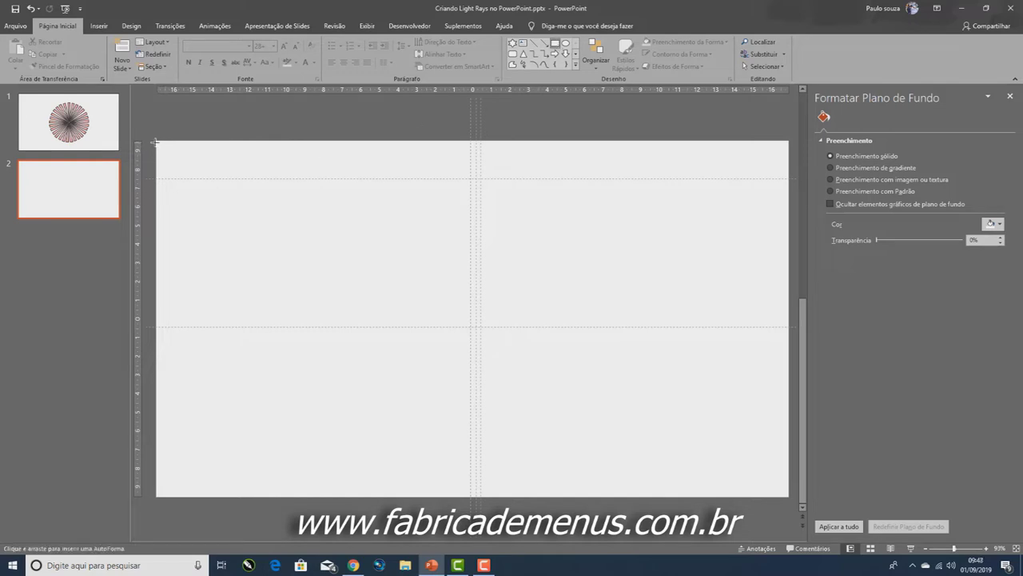
{"action": "left_click_drag", "start_coordinate": [156, 141], "coordinate": [768, 494]}
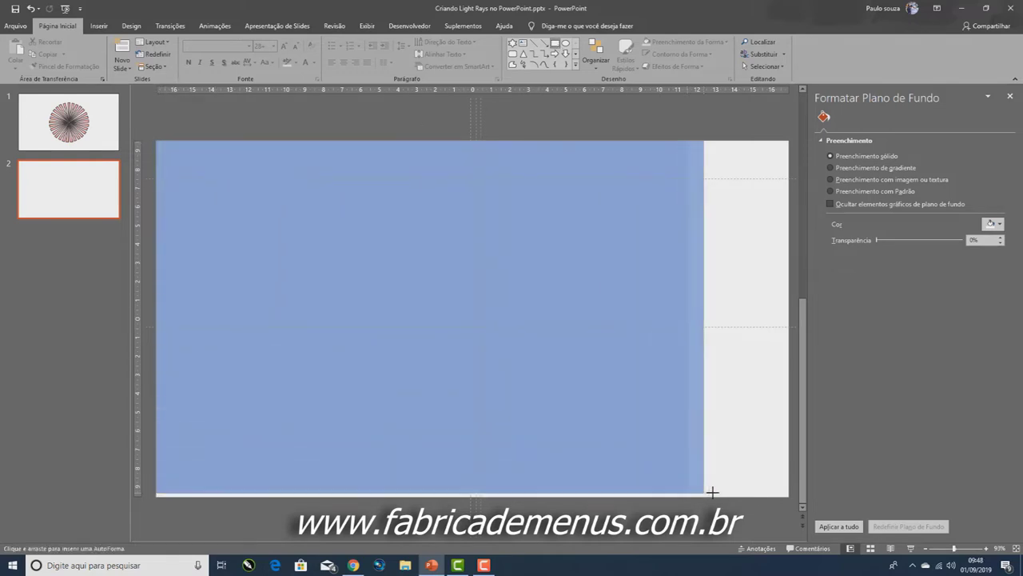
{"action": "left_click_drag", "start_coordinate": [769, 494], "coordinate": [789, 497]}
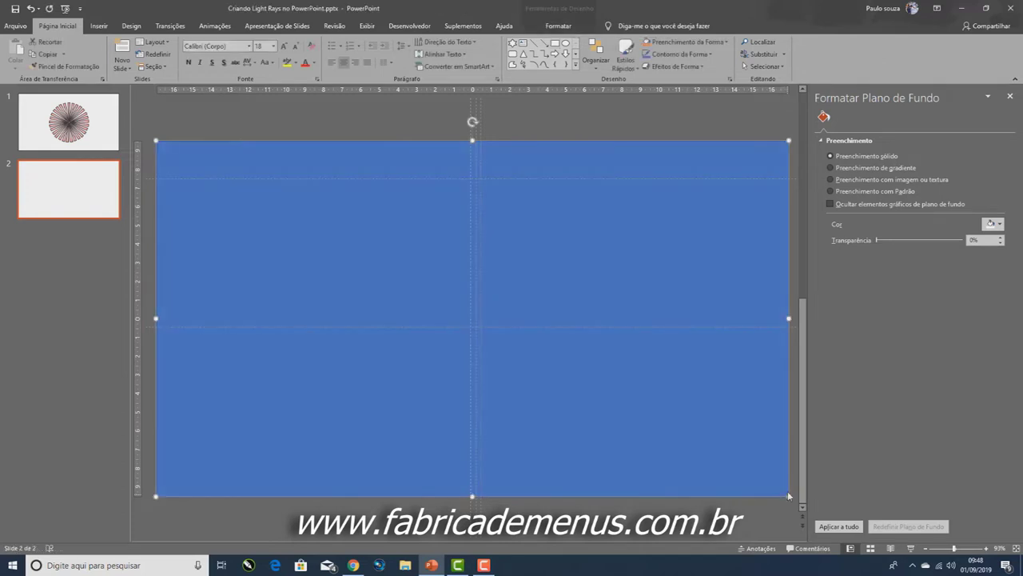
{"action": "left_click", "coordinate": [623, 117]}
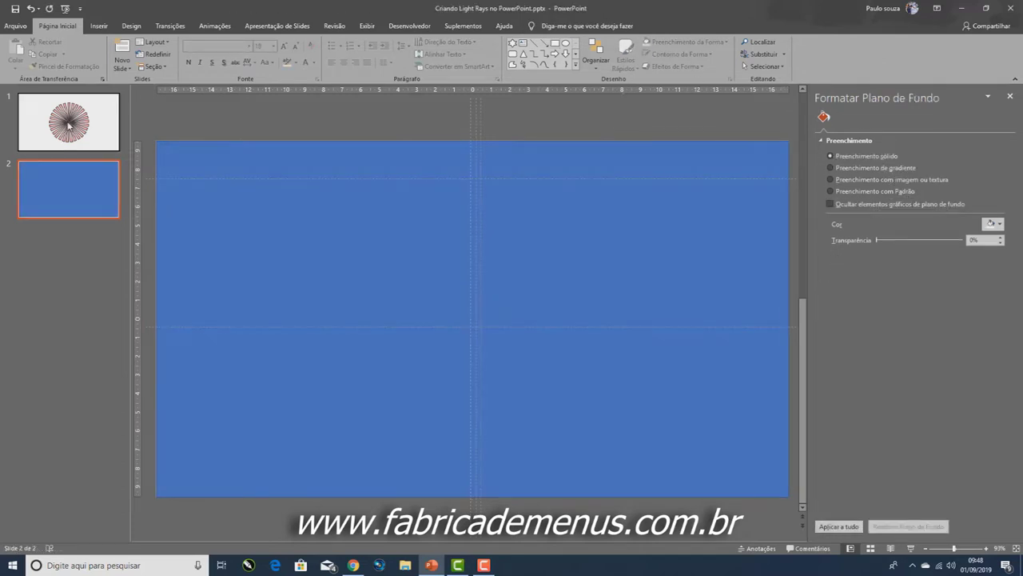
{"action": "left_click", "coordinate": [70, 126]}
{"action": "left_click_drag", "start_coordinate": [284, 141], "coordinate": [657, 494]}
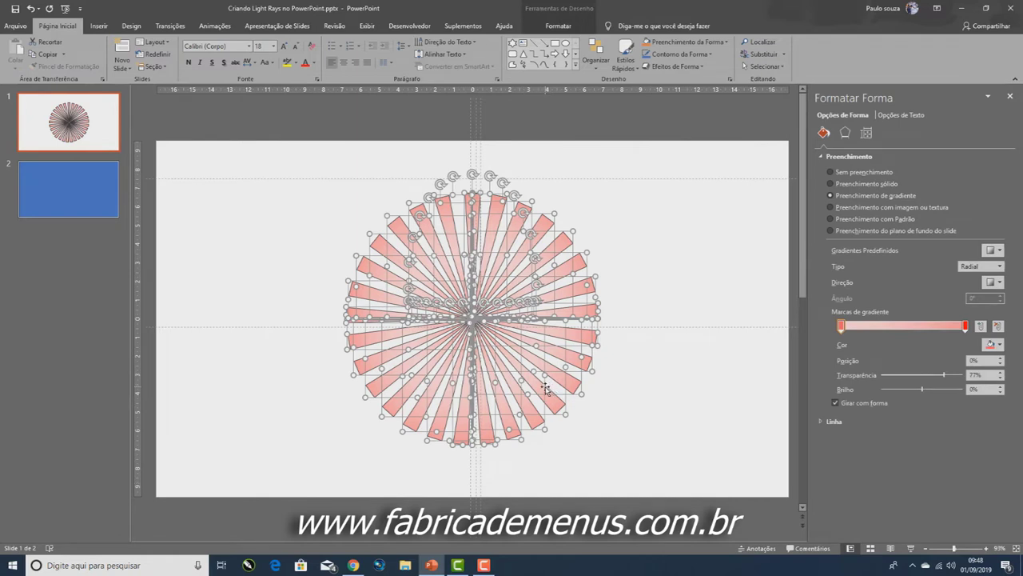
Group the rays into a single sunburst object and copy it.
{"action": "right_click", "coordinate": [545, 388]}
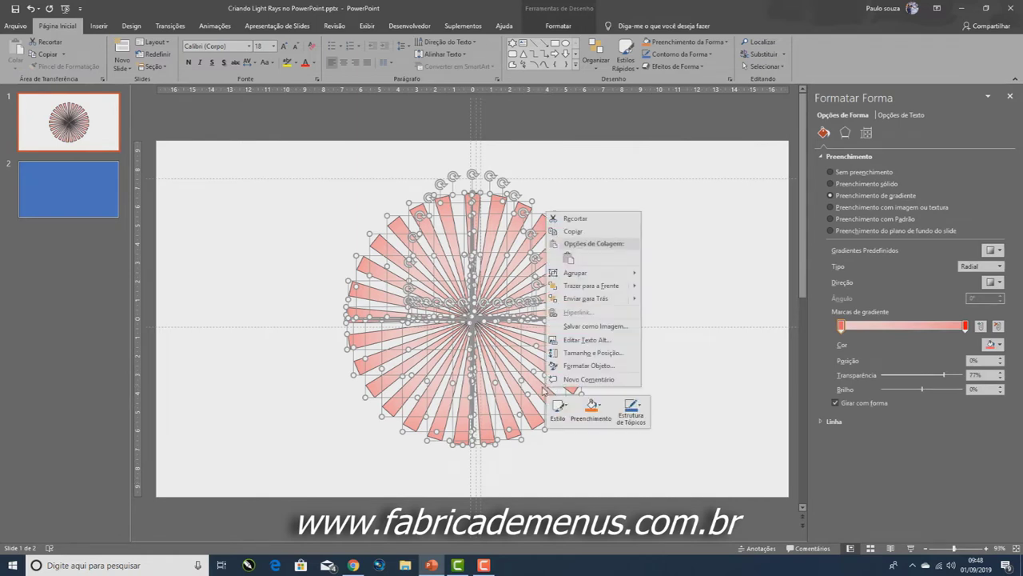
{"action": "mouse_move", "coordinate": [576, 272]}
{"action": "left_click", "coordinate": [669, 273]}
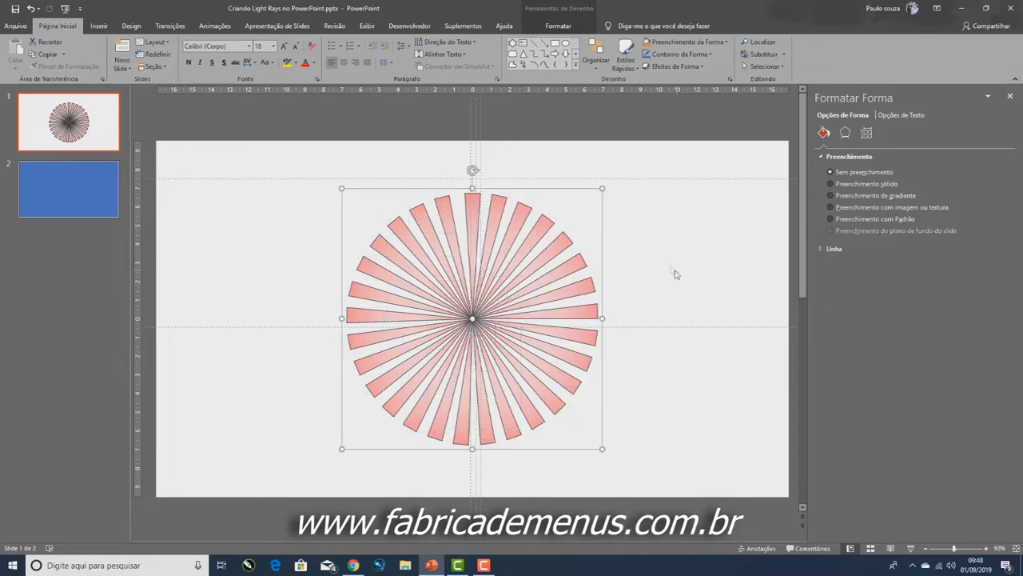
{"action": "right_click", "coordinate": [369, 189]}
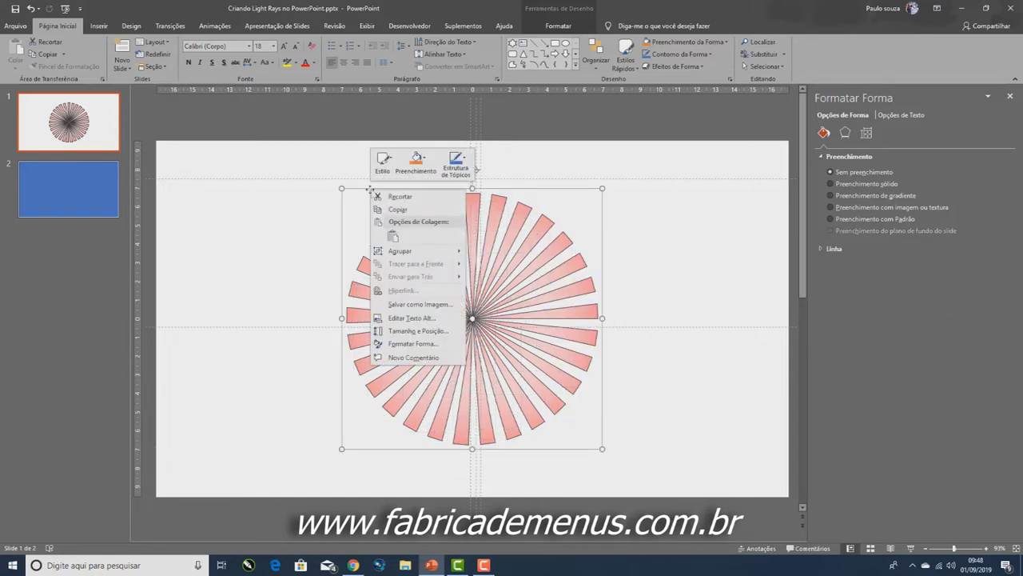
{"action": "left_click", "coordinate": [397, 209]}
Switch to the blue second slide.
{"action": "left_click", "coordinate": [77, 262]}
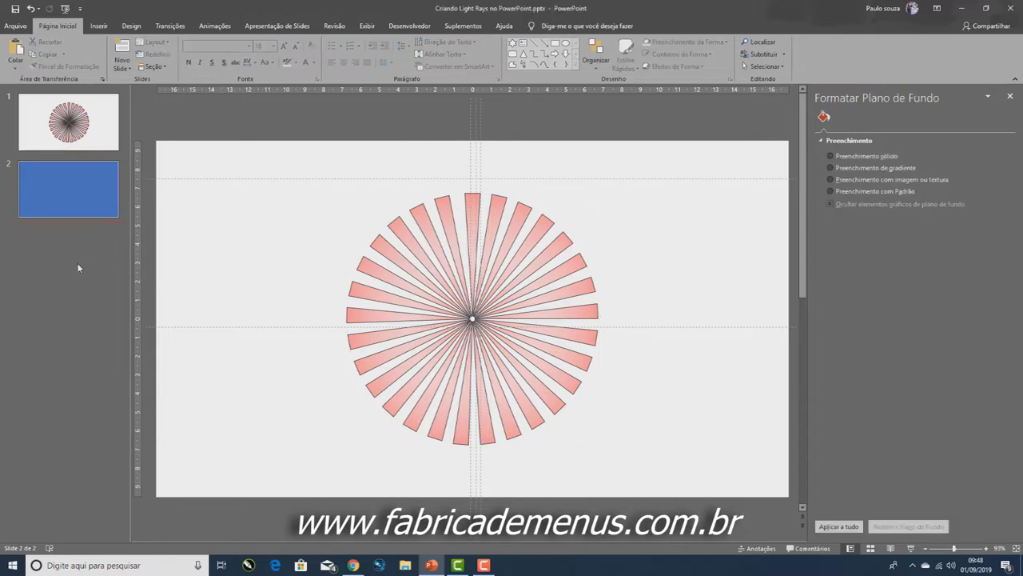
{"action": "right_click", "coordinate": [77, 265]}
{"action": "right_click", "coordinate": [273, 130]}
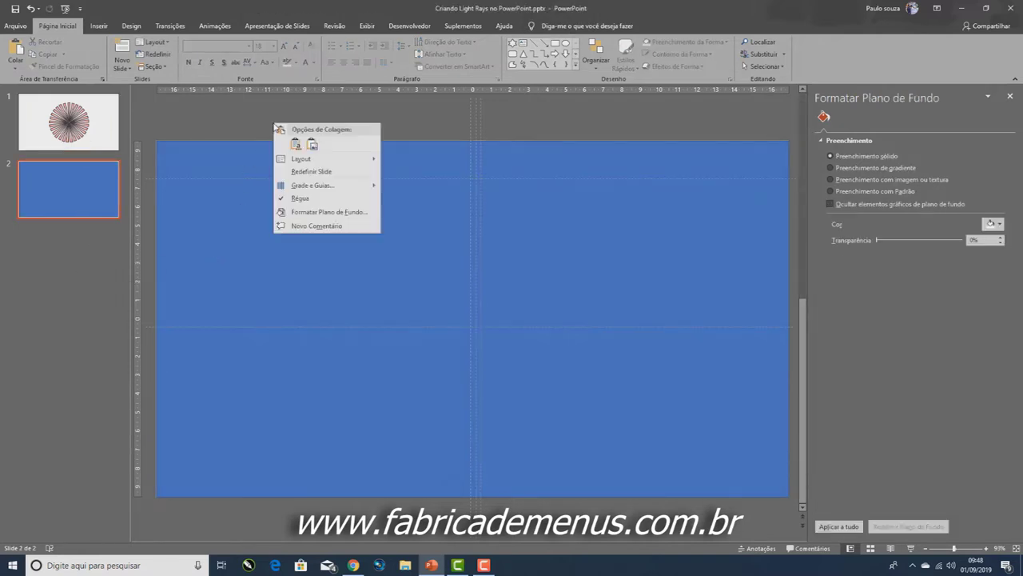
Paste the sunburst onto slide 2, undoing an accidental move of the blue rectangle.
{"action": "left_click", "coordinate": [295, 147]}
{"action": "left_click", "coordinate": [563, 153]}
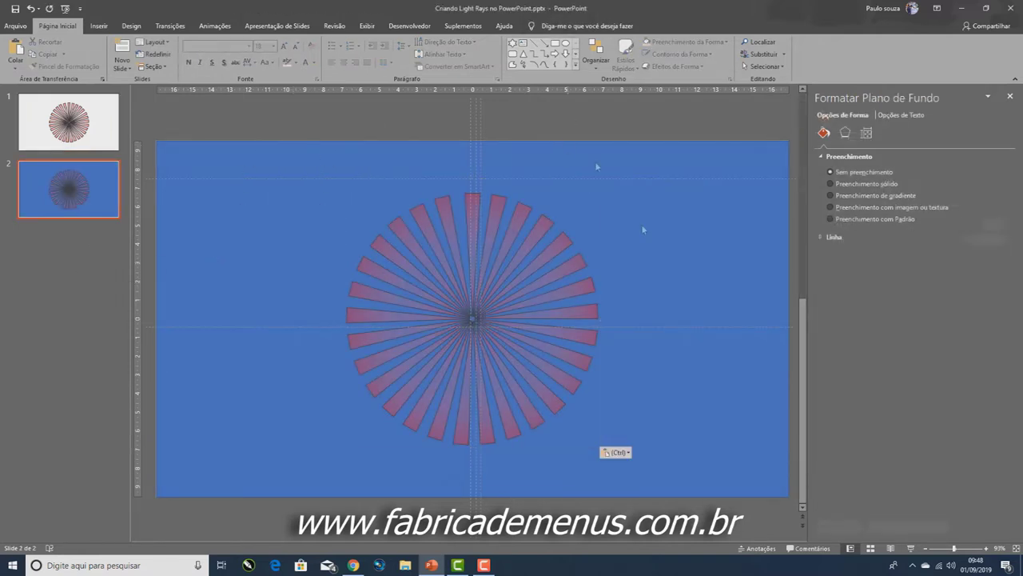
{"action": "left_click", "coordinate": [541, 307]}
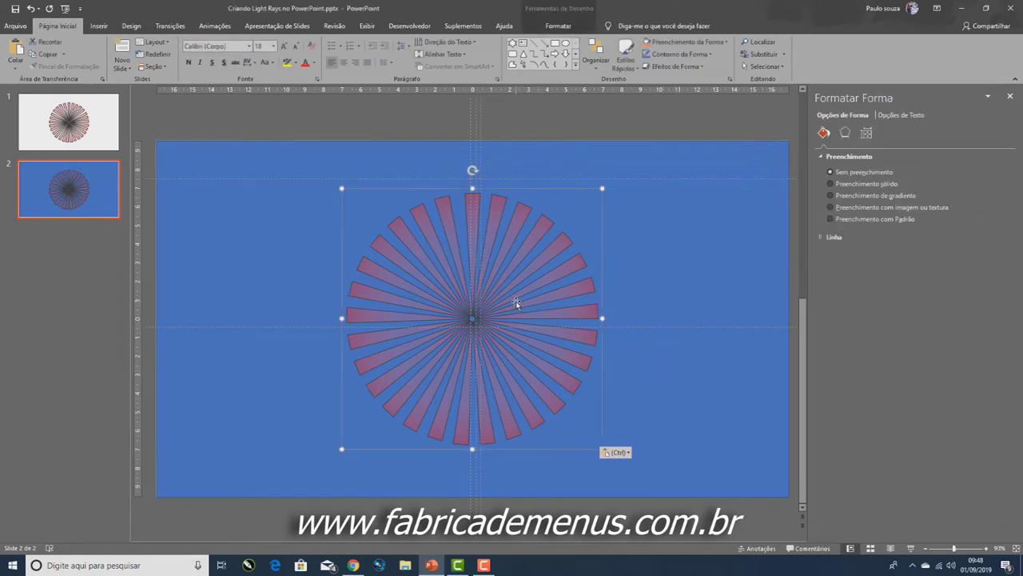
{"action": "left_click_drag", "start_coordinate": [518, 301], "coordinate": [643, 283]}
{"action": "key", "text": "ctrl+z"}
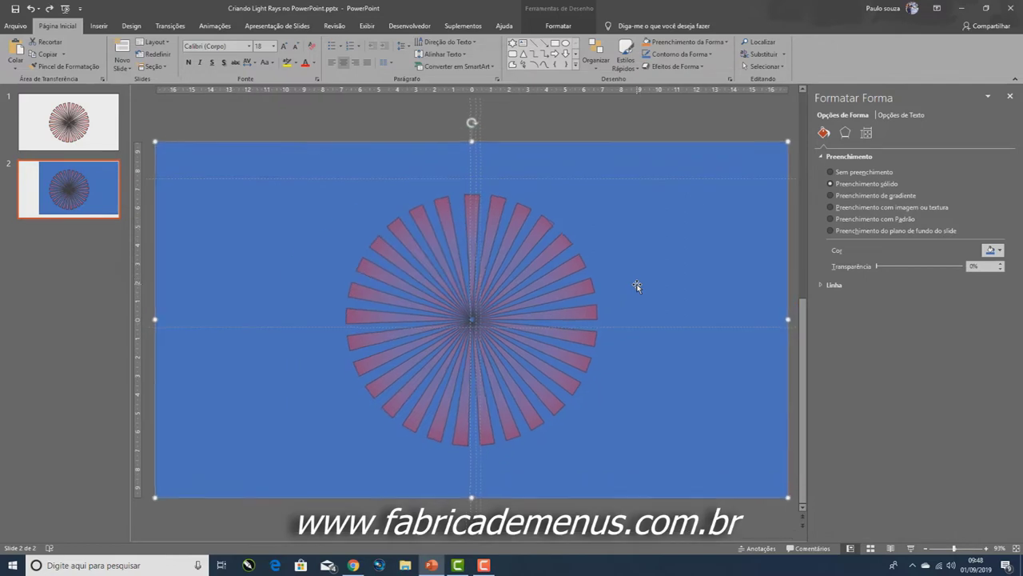
Move the sunburst into the slide's right half and begin a rounded rectangle on the left.
{"action": "left_click", "coordinate": [373, 309]}
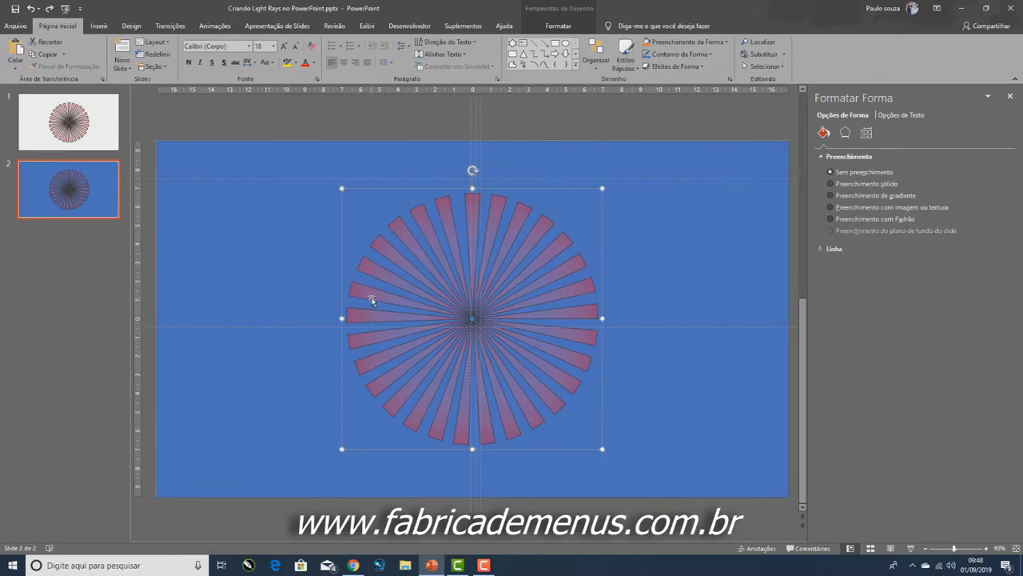
{"action": "left_click_drag", "start_coordinate": [372, 299], "coordinate": [598, 292]}
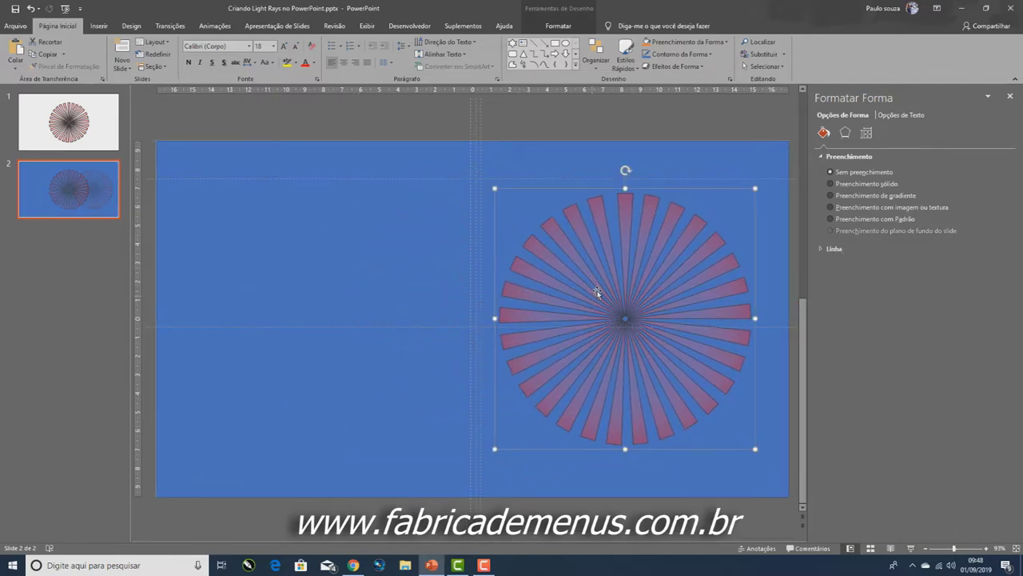
{"action": "left_click", "coordinate": [557, 47]}
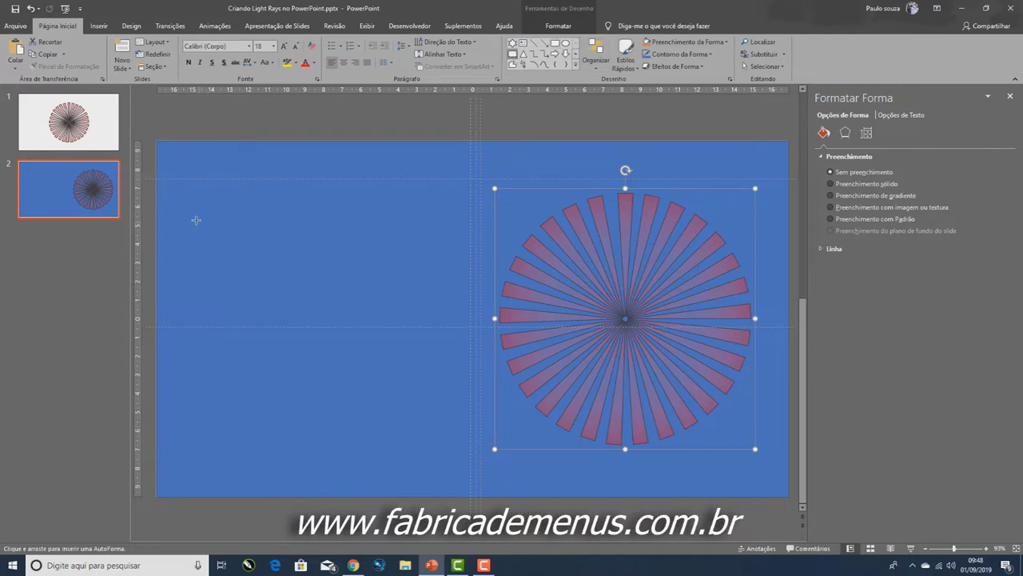
{"action": "left_click_drag", "start_coordinate": [201, 207], "coordinate": [411, 459]}
Finish the tall rounded rectangle on the left side of the blue slide.
{"action": "left_click_drag", "start_coordinate": [411, 457], "coordinate": [412, 458]}
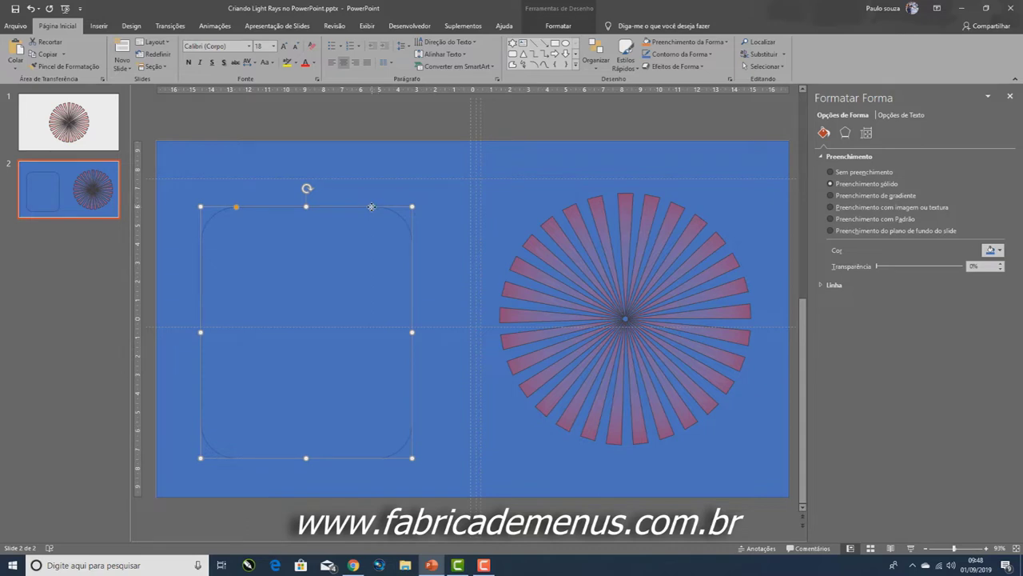
{"action": "right_click", "coordinate": [371, 207]}
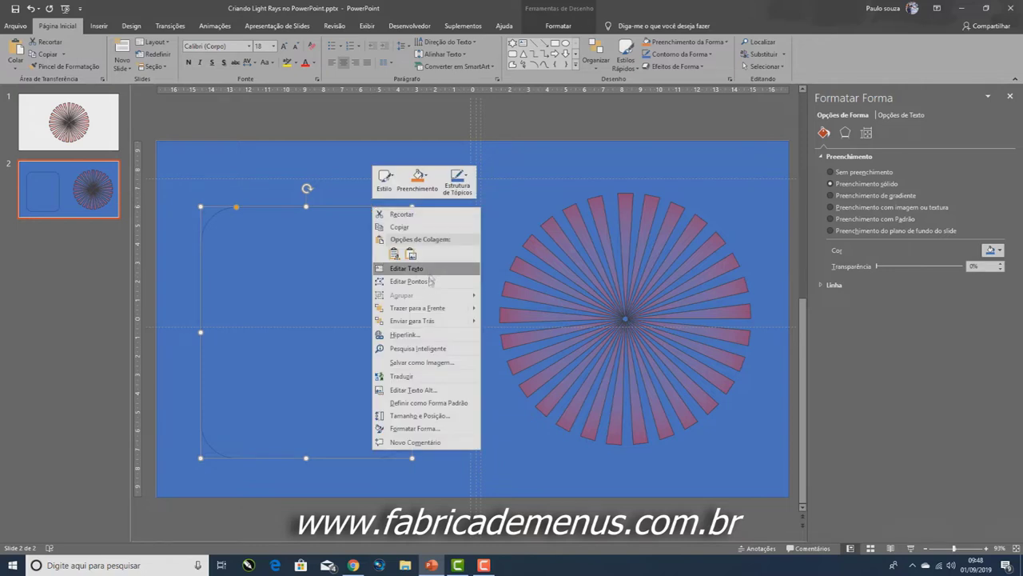
{"action": "left_click", "coordinate": [423, 281]}
Edit the rectangle's points so its right edge bows outward, widening toward the bottom.
{"action": "left_click", "coordinate": [413, 422]}
{"action": "left_click_drag", "start_coordinate": [412, 423], "coordinate": [431, 447]}
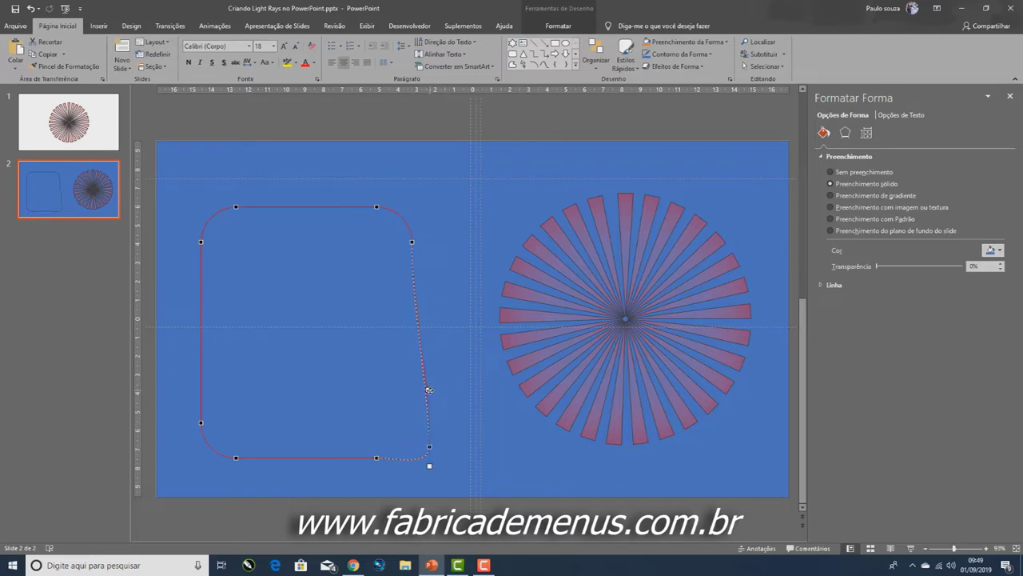
{"action": "left_click", "coordinate": [375, 458]}
{"action": "left_click", "coordinate": [411, 242]}
{"action": "left_click_drag", "start_coordinate": [416, 305], "coordinate": [421, 306]}
{"action": "left_click", "coordinate": [435, 200]}
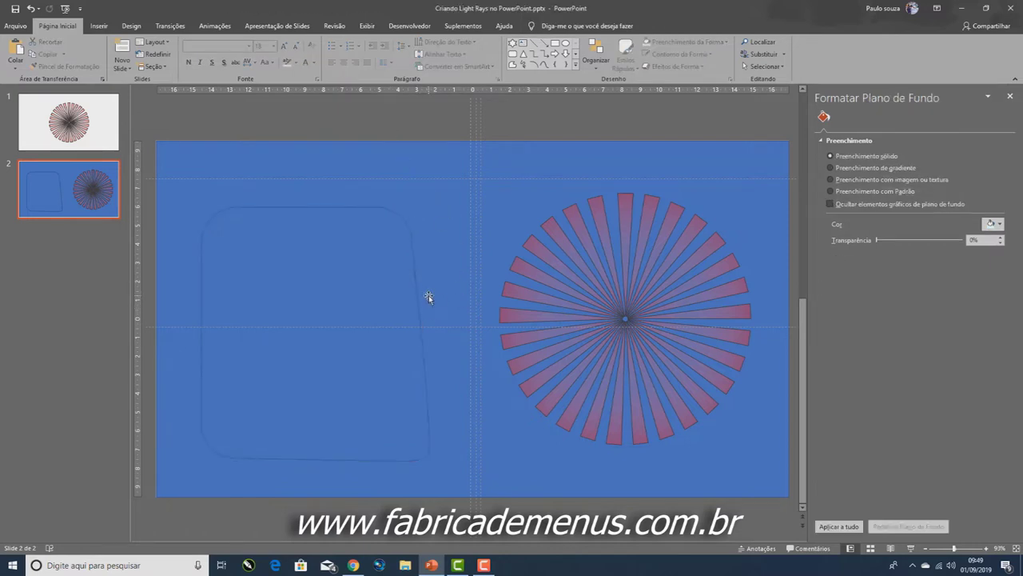
Resize the rounded frame shape on the left slightly smaller.
{"action": "left_click", "coordinate": [423, 318]}
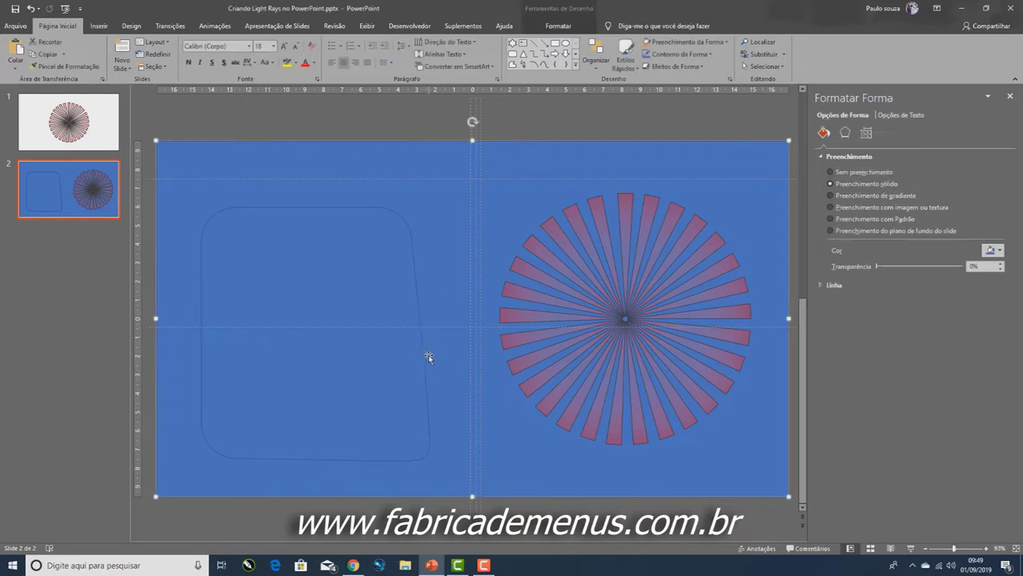
{"action": "left_click", "coordinate": [421, 356]}
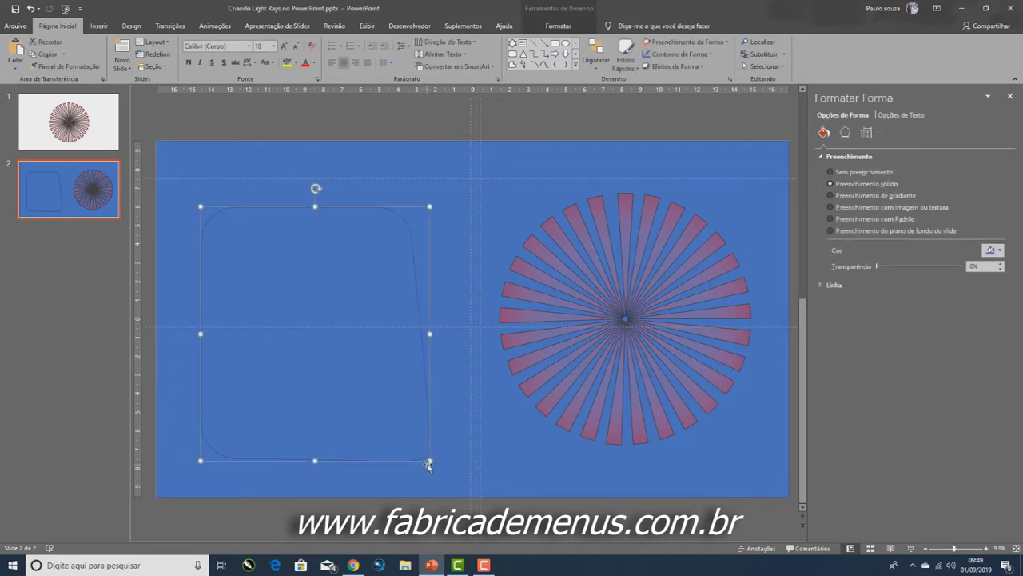
{"action": "key", "text": "Delete"}
{"action": "left_click_drag", "start_coordinate": [415, 450], "coordinate": [418, 451]}
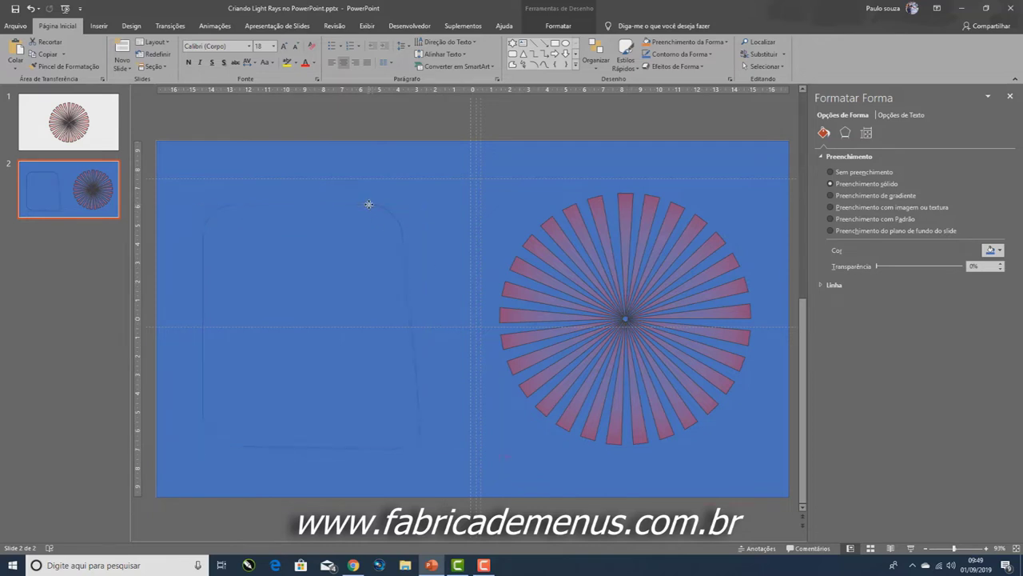
{"action": "left_click", "coordinate": [690, 285]}
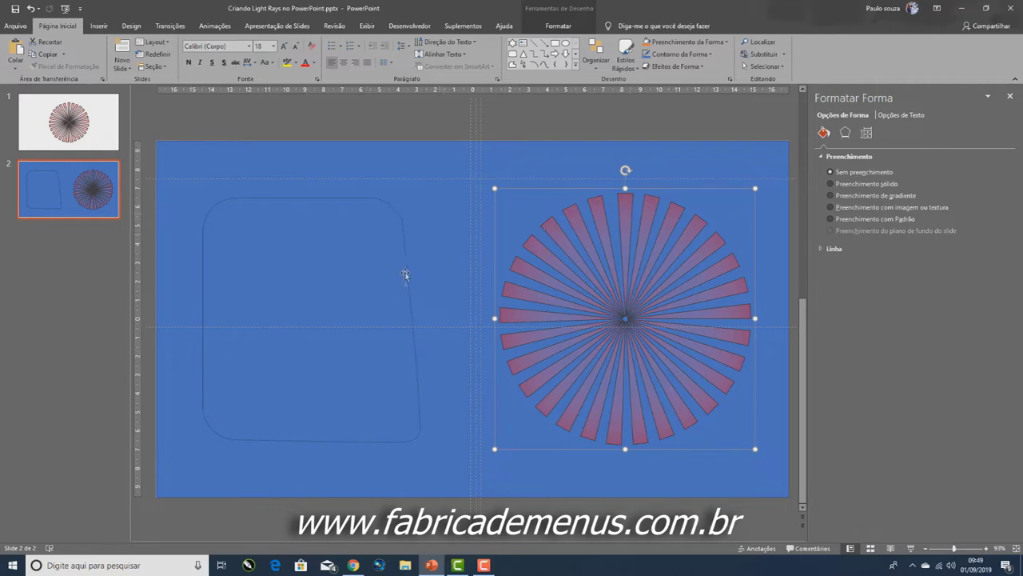
Select the rounded frame with the blue slide rectangle and search for Merge Shapes.
{"action": "left_click", "coordinate": [376, 200]}
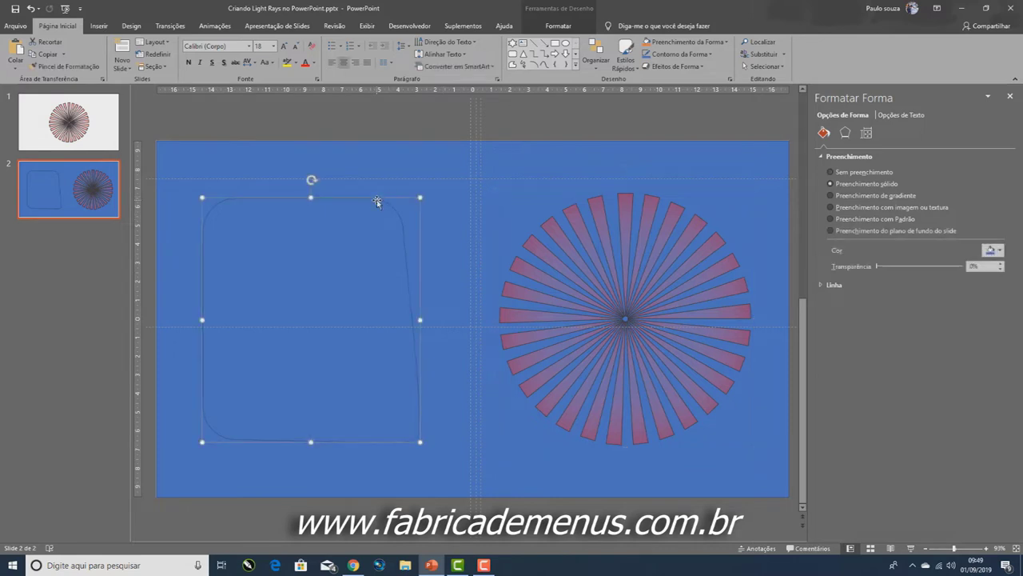
{"action": "left_click", "coordinate": [400, 154], "text": "shift"}
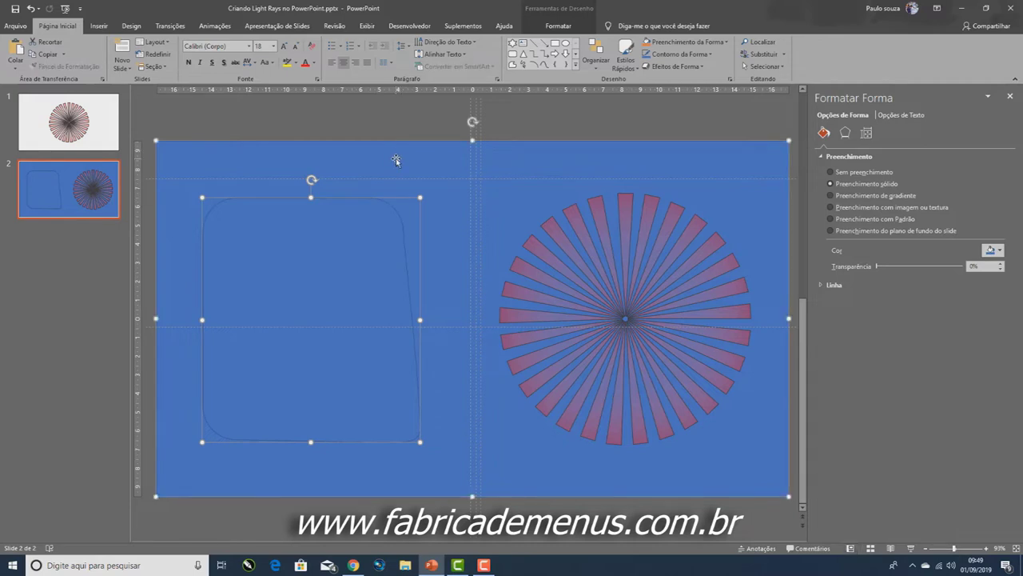
{"action": "left_click", "coordinate": [664, 43]}
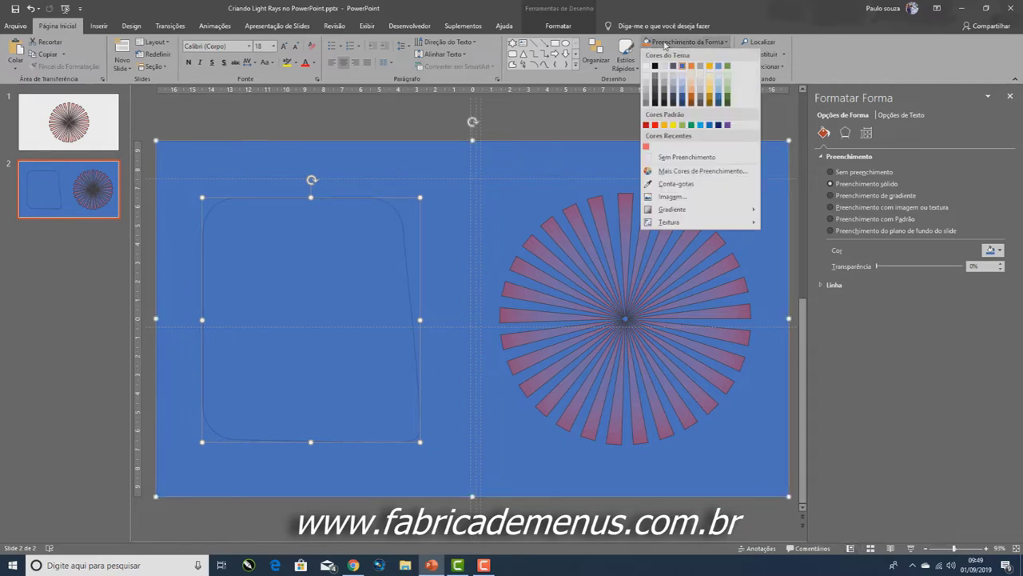
{"action": "left_click", "coordinate": [671, 25]}
{"action": "left_click", "coordinate": [666, 26]}
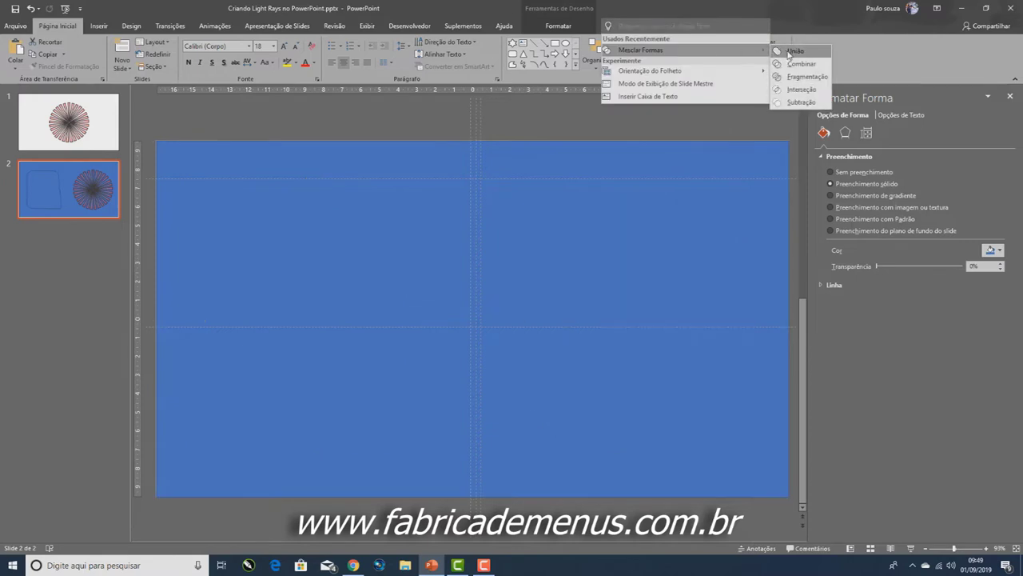
{"action": "mouse_move", "coordinate": [640, 49]}
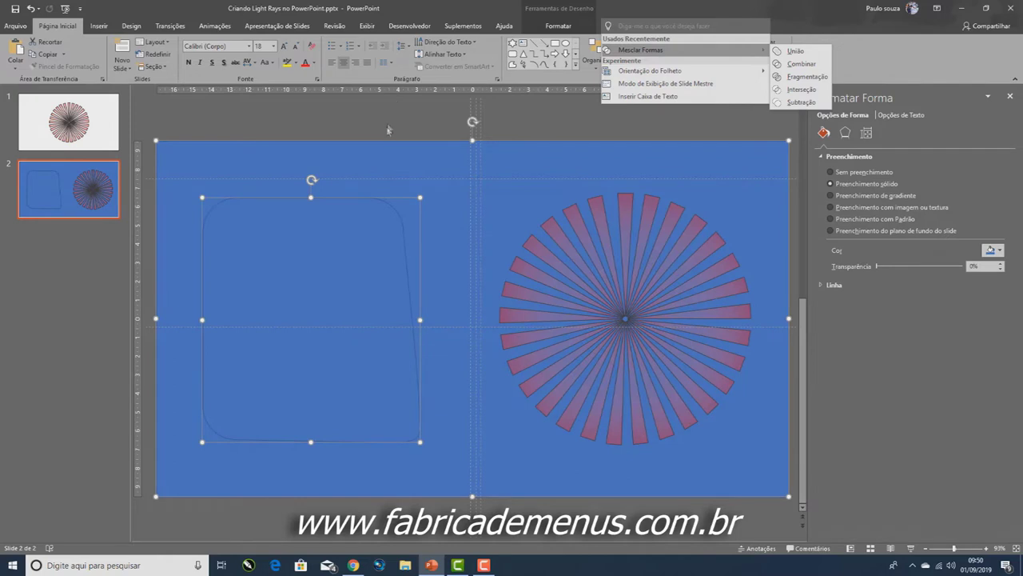
Select the blue slide rectangle together with the rounded frame shape.
{"action": "left_click", "coordinate": [386, 124]}
{"action": "left_click", "coordinate": [383, 135]}
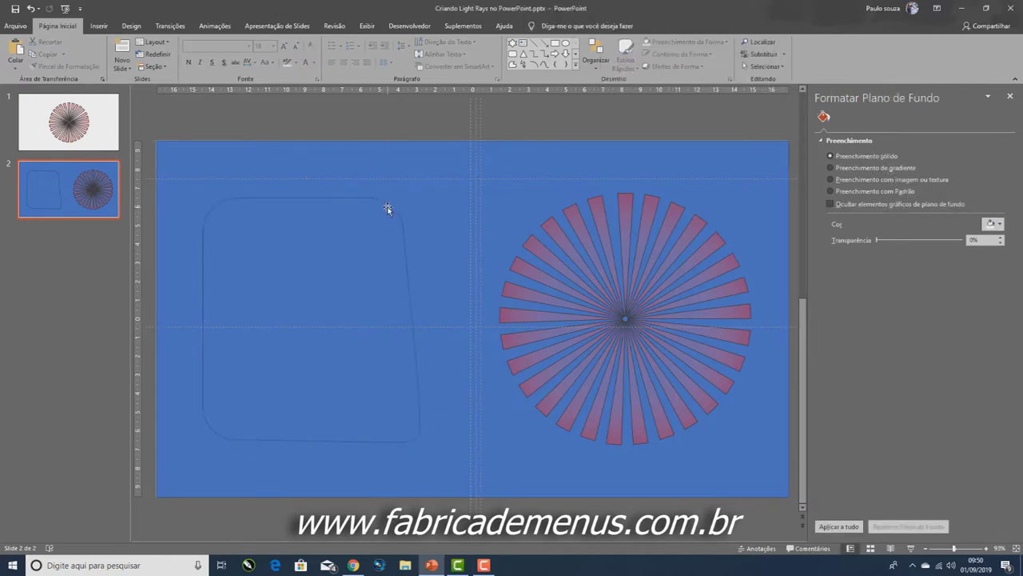
{"action": "left_click", "coordinate": [388, 206]}
{"action": "right_click", "coordinate": [388, 207]}
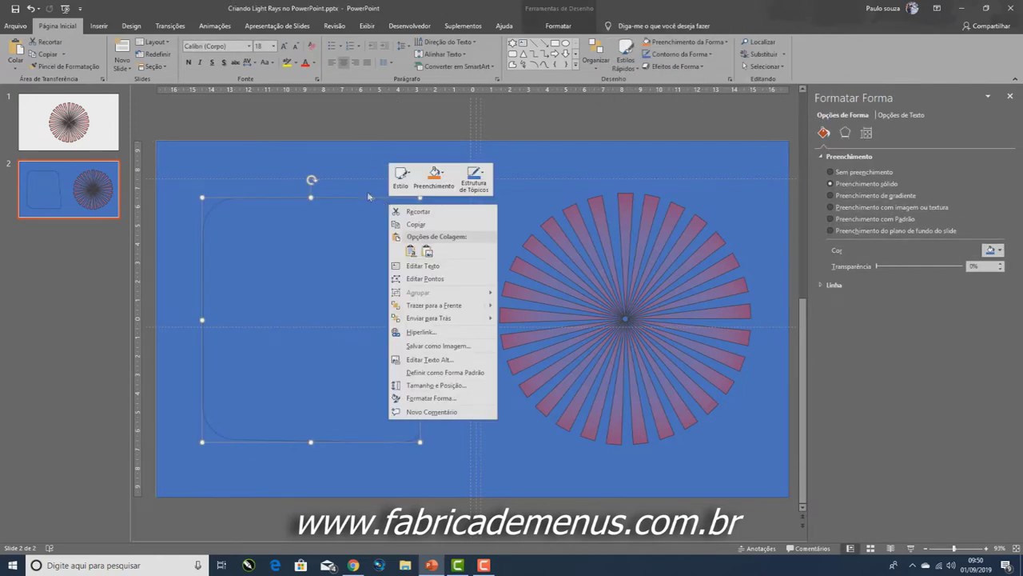
{"action": "left_click", "coordinate": [366, 164]}
{"action": "left_click", "coordinate": [365, 154]}
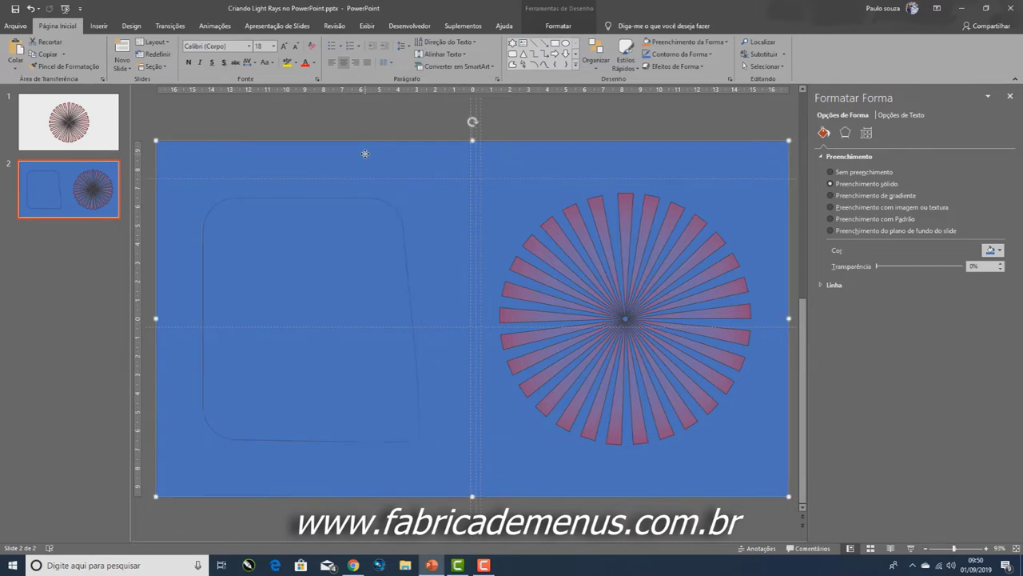
{"action": "left_click", "coordinate": [384, 201], "text": "shift"}
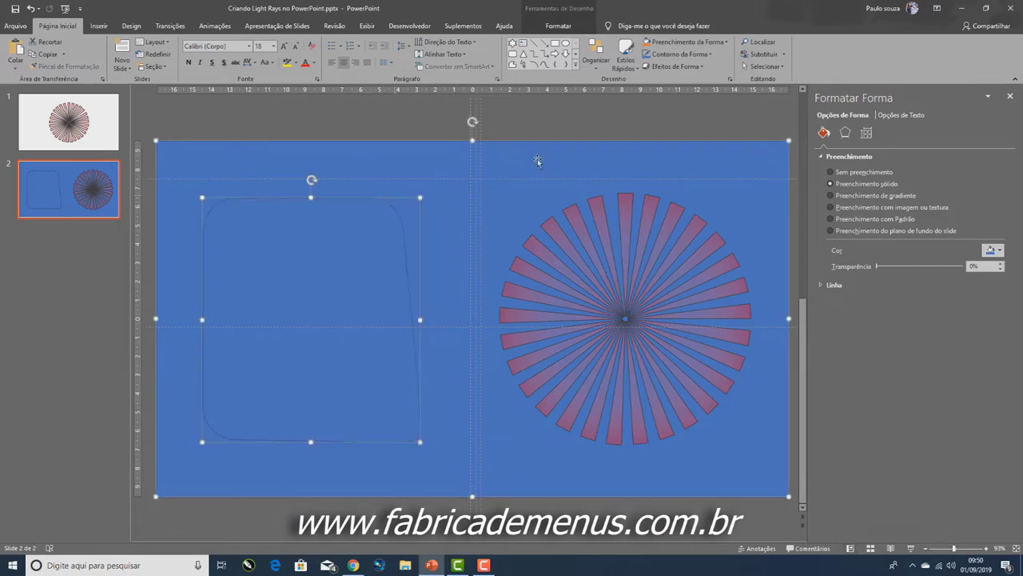
Subtract the rounded shape from the blue rectangle, leaving a white rounded window.
{"action": "left_click", "coordinate": [686, 32]}
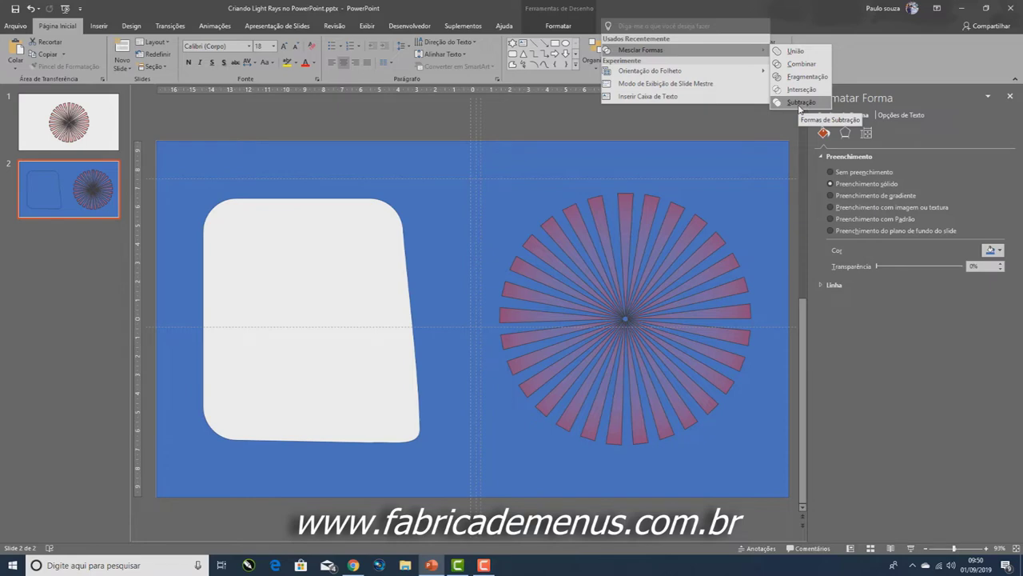
{"action": "left_click", "coordinate": [800, 105]}
{"action": "left_click", "coordinate": [384, 124]}
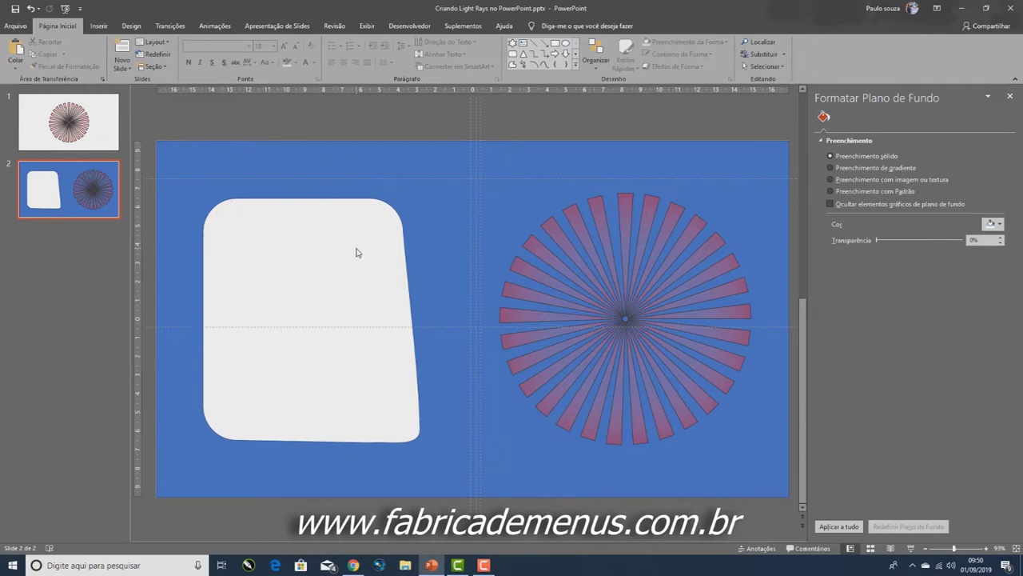
{"action": "left_click", "coordinate": [723, 332]}
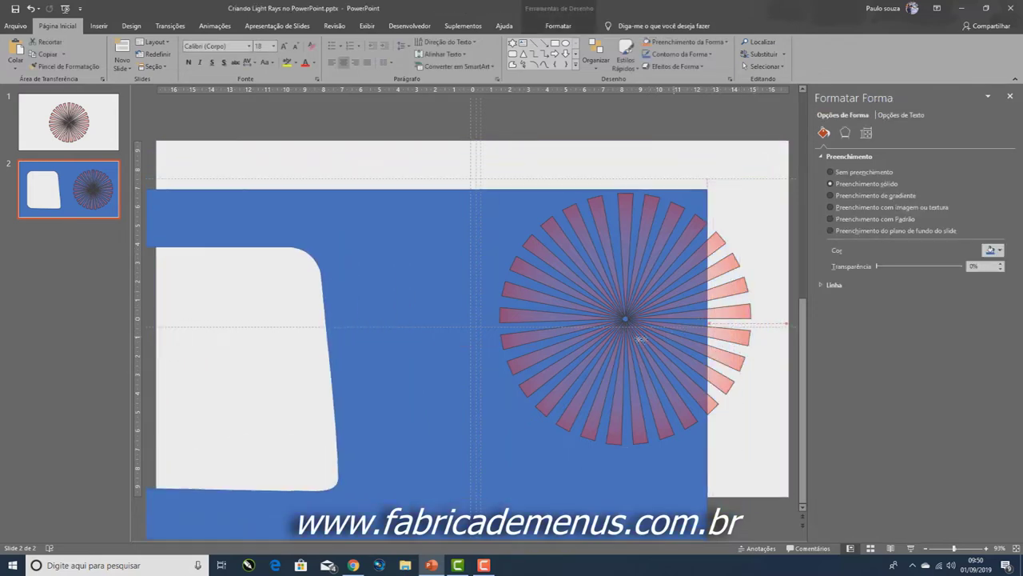
Move the sunburst onto the white rounded window, enlarge it, and centre it there.
{"action": "left_click", "coordinate": [655, 336]}
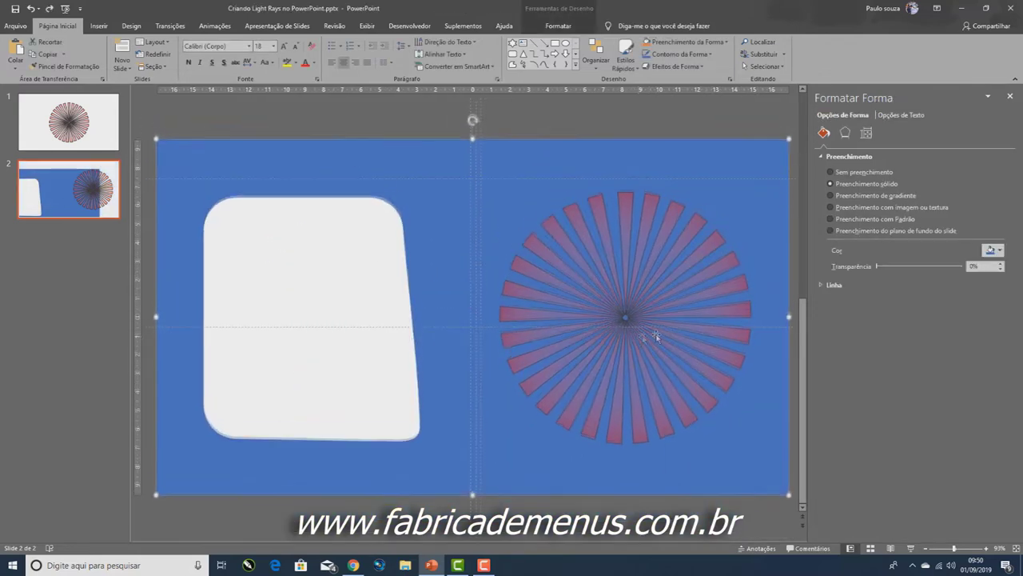
{"action": "left_click", "coordinate": [696, 310]}
{"action": "left_click_drag", "start_coordinate": [756, 254], "coordinate": [425, 207]}
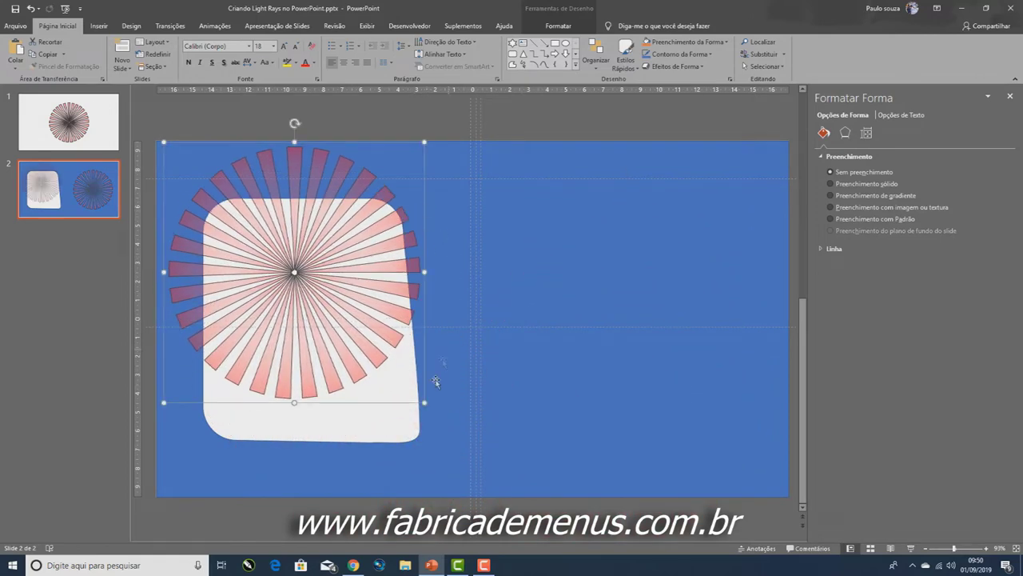
{"action": "left_click_drag", "start_coordinate": [422, 405], "coordinate": [518, 516]}
{"action": "left_click_drag", "start_coordinate": [518, 367], "coordinate": [494, 362]}
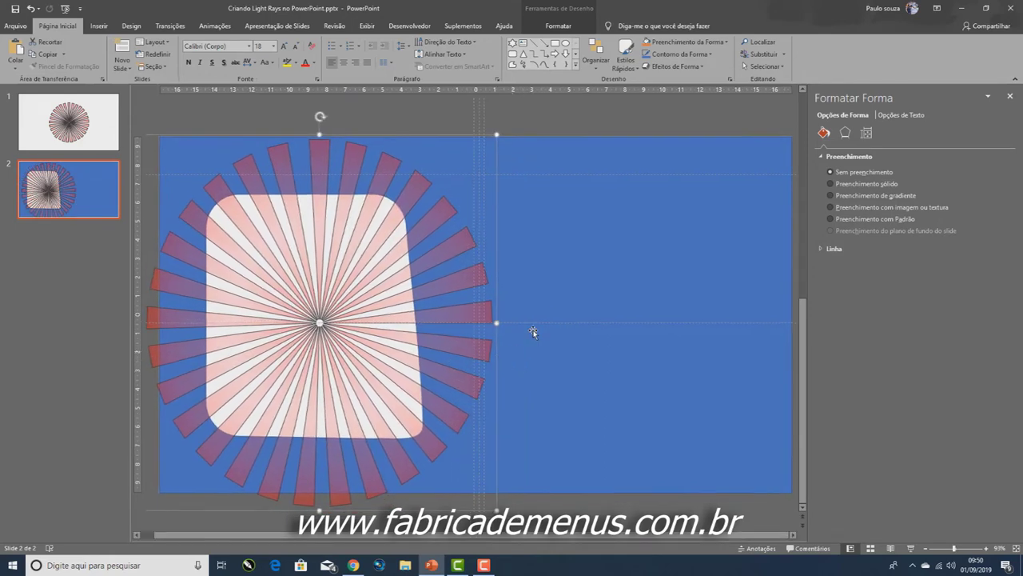
Reorder layers so the blue rectangle sits behind the sunburst rays, nudged back into place.
{"action": "right_click", "coordinate": [496, 297]}
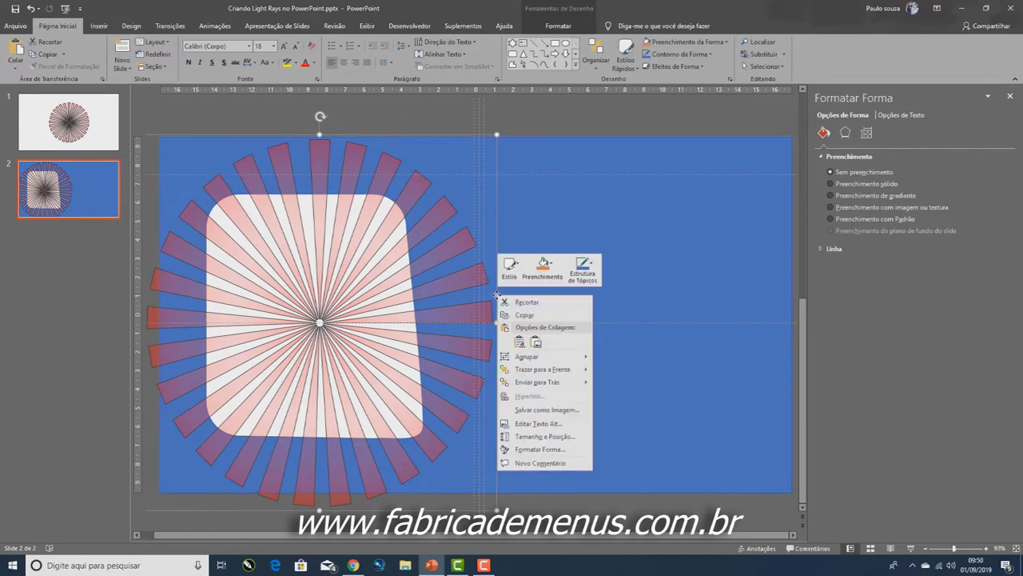
{"action": "right_click", "coordinate": [496, 297]}
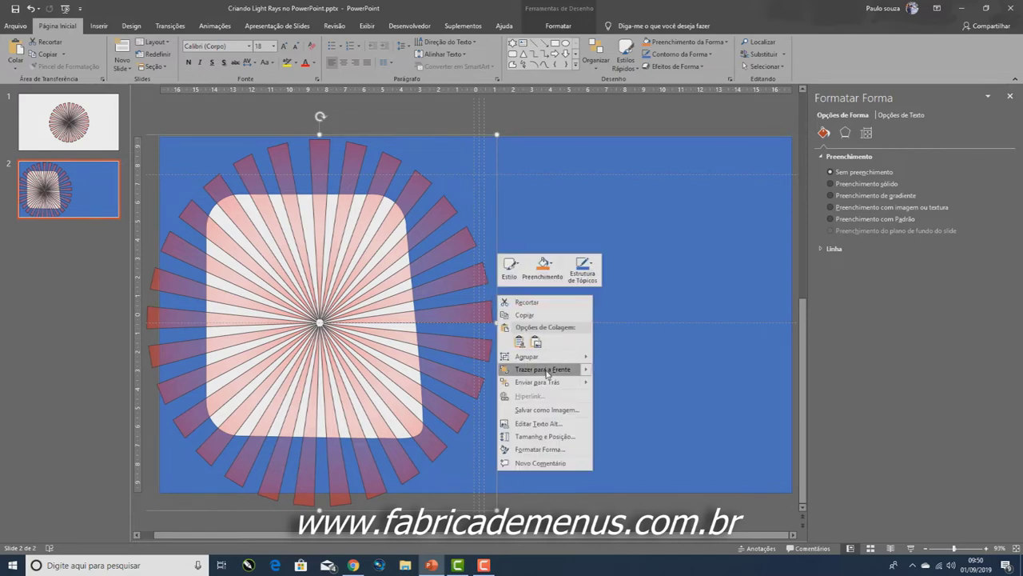
{"action": "left_click", "coordinate": [546, 369]}
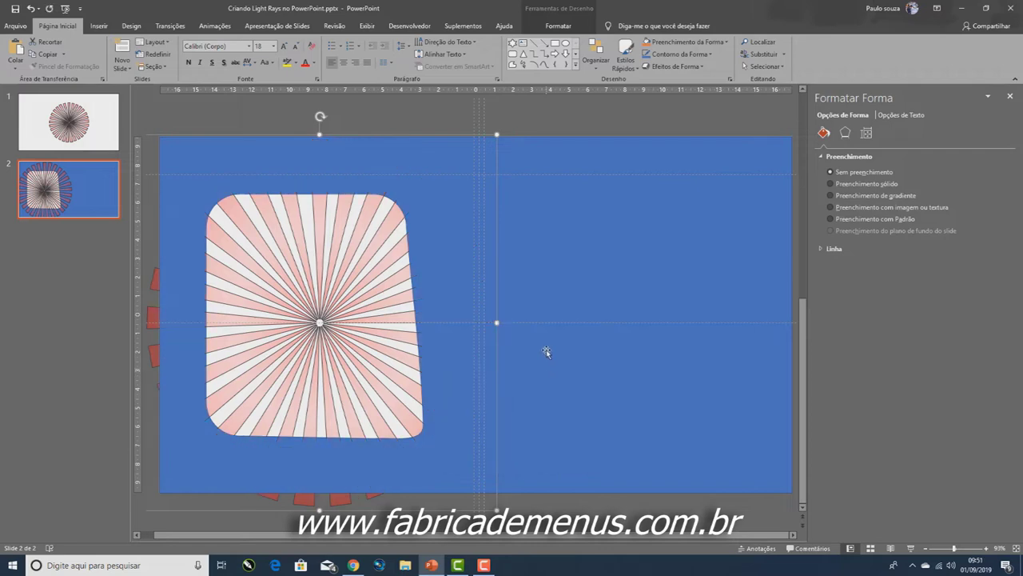
{"action": "left_click", "coordinate": [357, 350]}
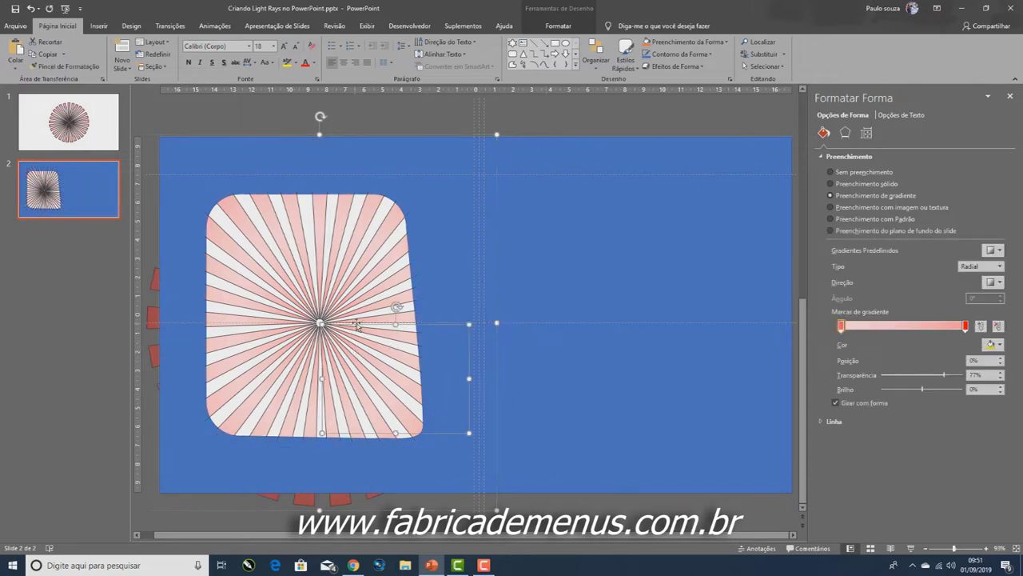
{"action": "left_click", "coordinate": [474, 136]}
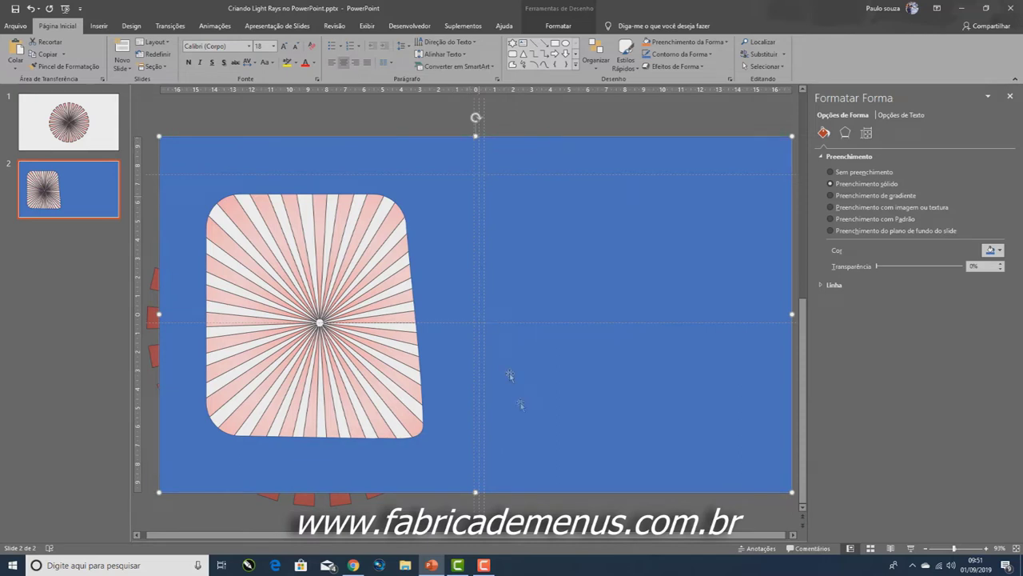
{"action": "key", "text": "ctrl+shift+bracketleft"}
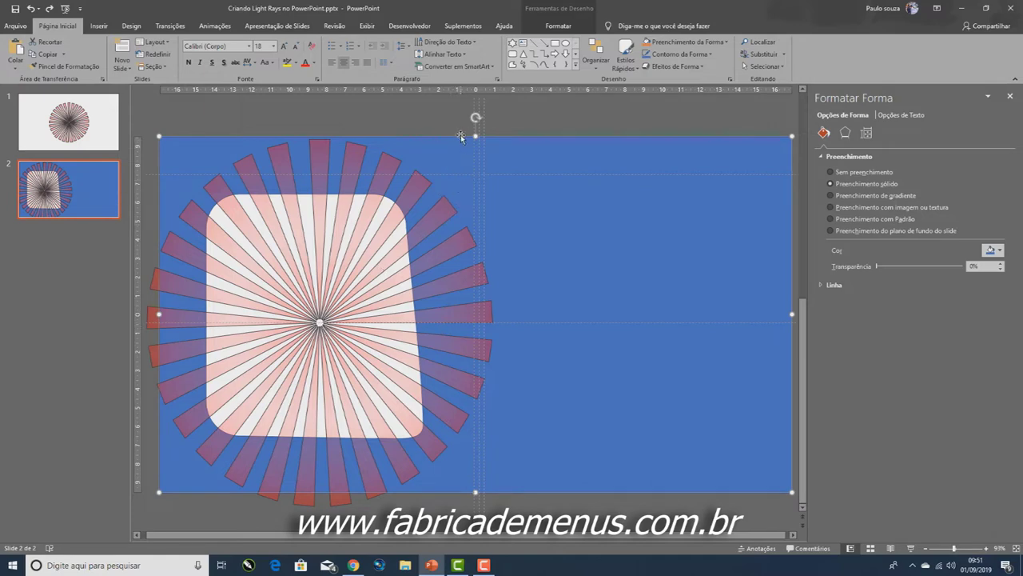
{"action": "mouse_move", "coordinate": [460, 137]}
{"action": "left_mouse_down"}
{"action": "mouse_move", "coordinate": [446, 148]}
{"action": "mouse_move", "coordinate": [459, 143]}
{"action": "left_mouse_up"}
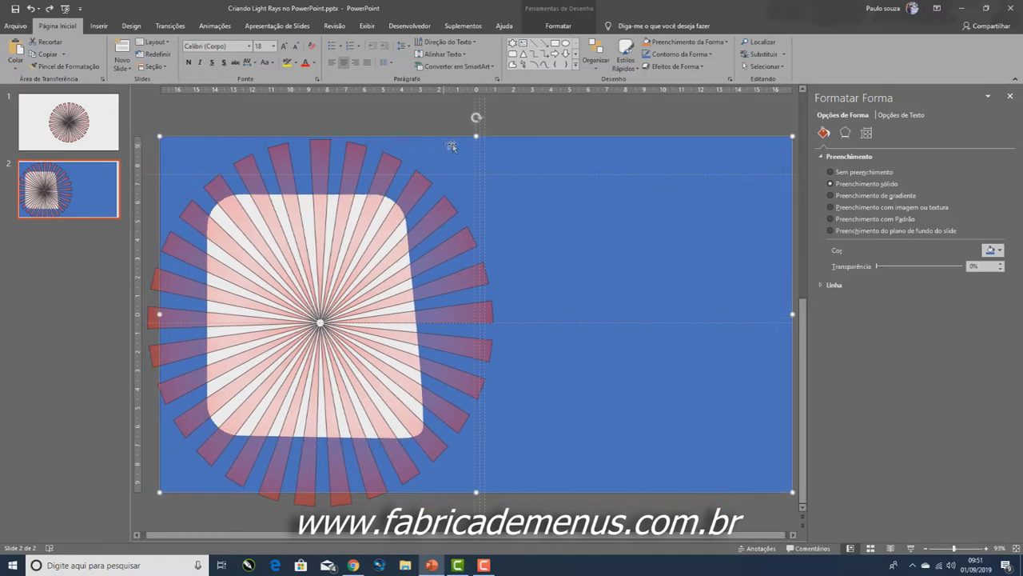
{"action": "left_click", "coordinate": [426, 104]}
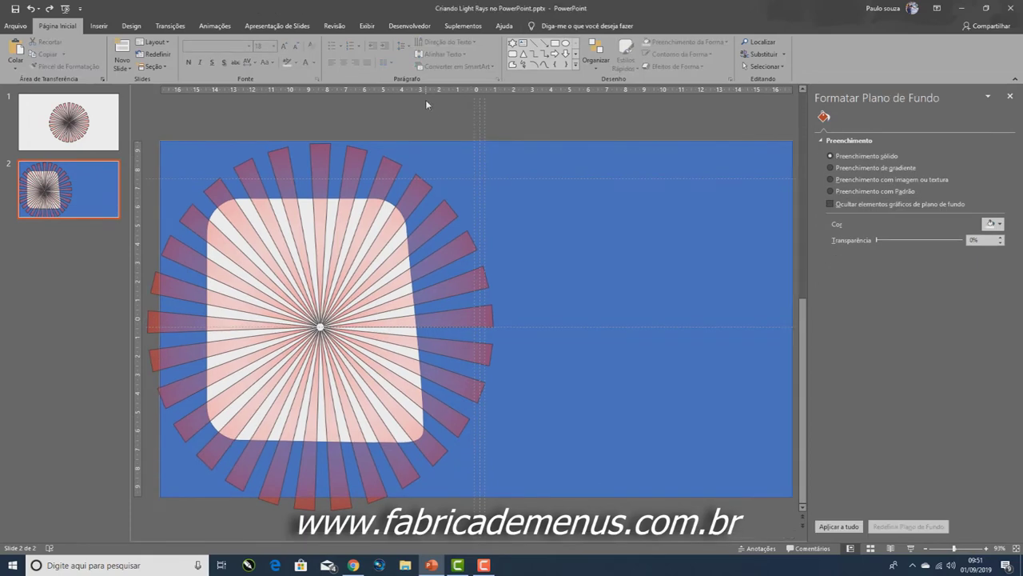
{"action": "left_click", "coordinate": [555, 44]}
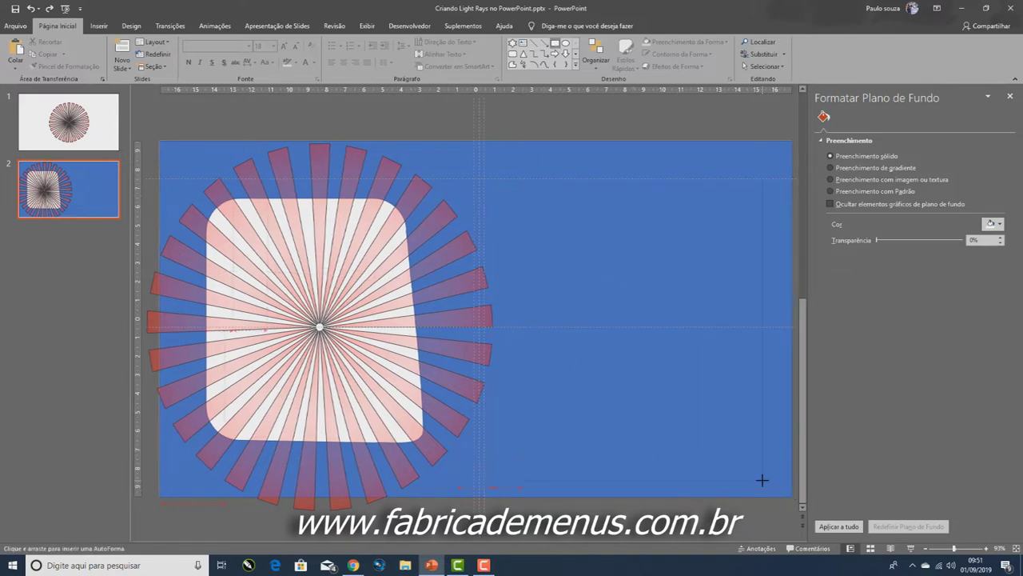
Draw a rectangle on the right of the slide, filled yellow with no outline.
{"action": "left_click_drag", "start_coordinate": [524, 178], "coordinate": [762, 480]}
{"action": "left_click_drag", "start_coordinate": [762, 293], "coordinate": [757, 278]}
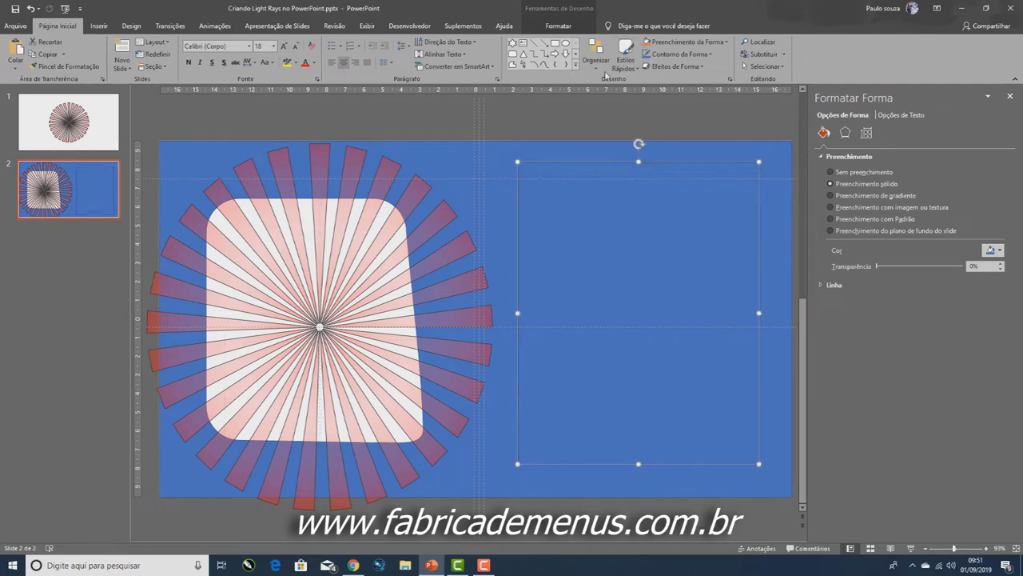
{"action": "left_click", "coordinate": [668, 44]}
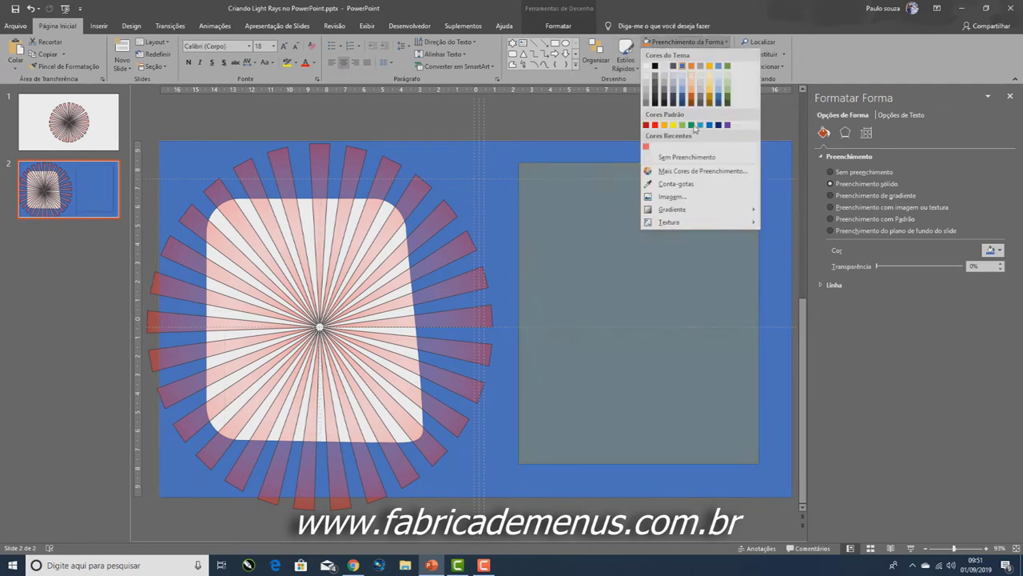
{"action": "left_click", "coordinate": [673, 126]}
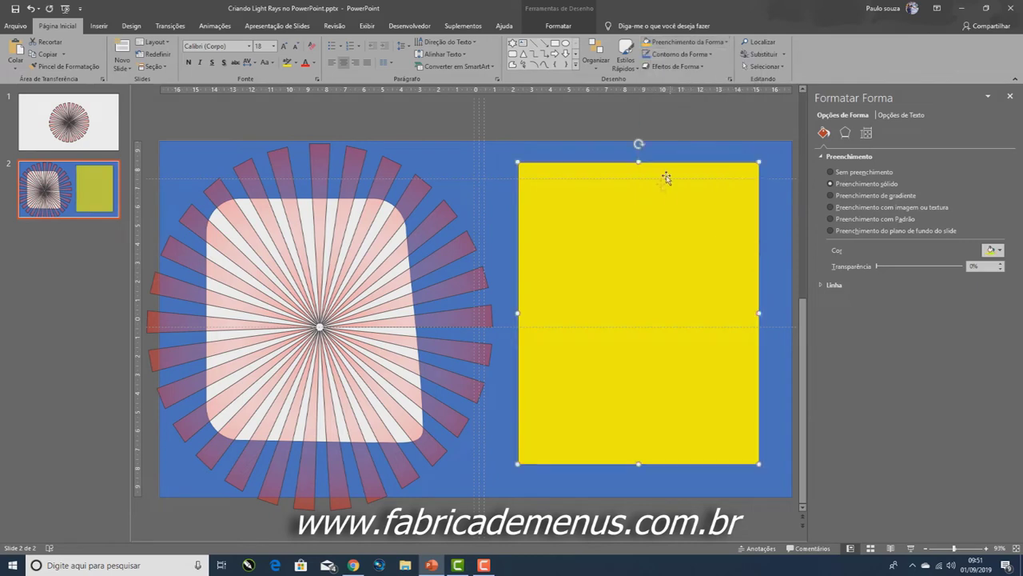
{"action": "left_click", "coordinate": [678, 54]}
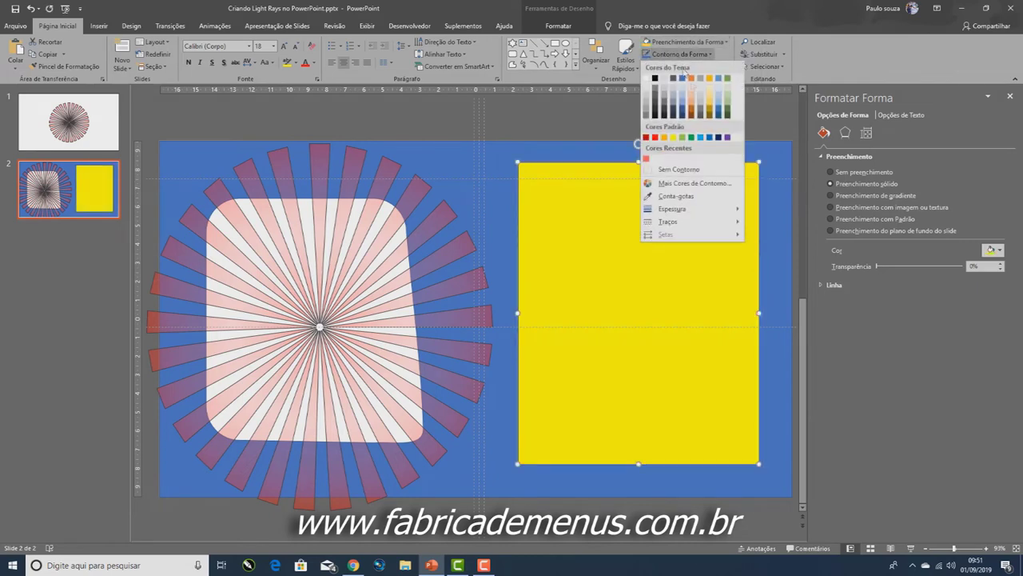
{"action": "left_click", "coordinate": [712, 170]}
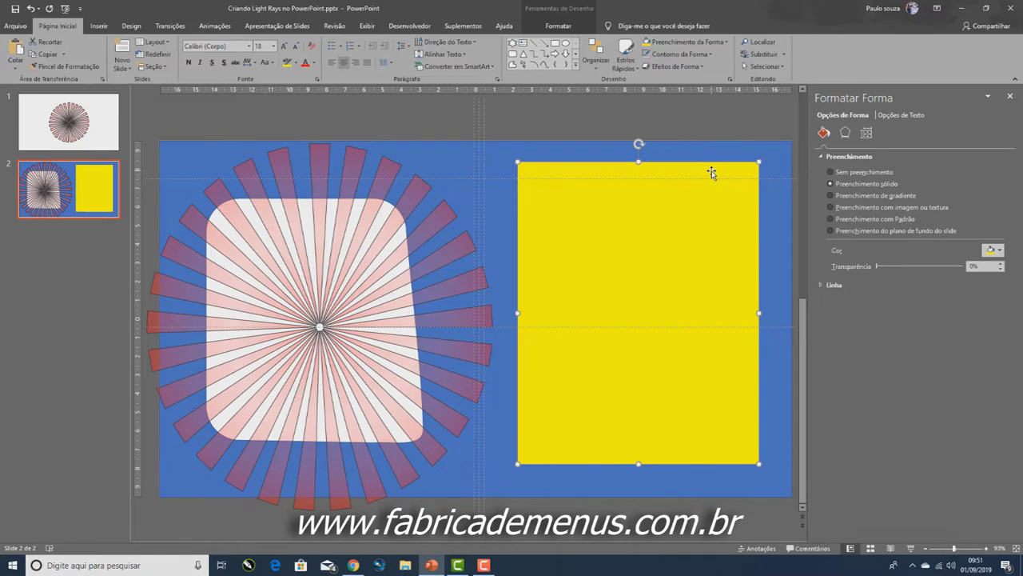
Send the yellow rectangle behind the blue background and slide it under the rounded opening.
{"action": "right_click", "coordinate": [655, 260]}
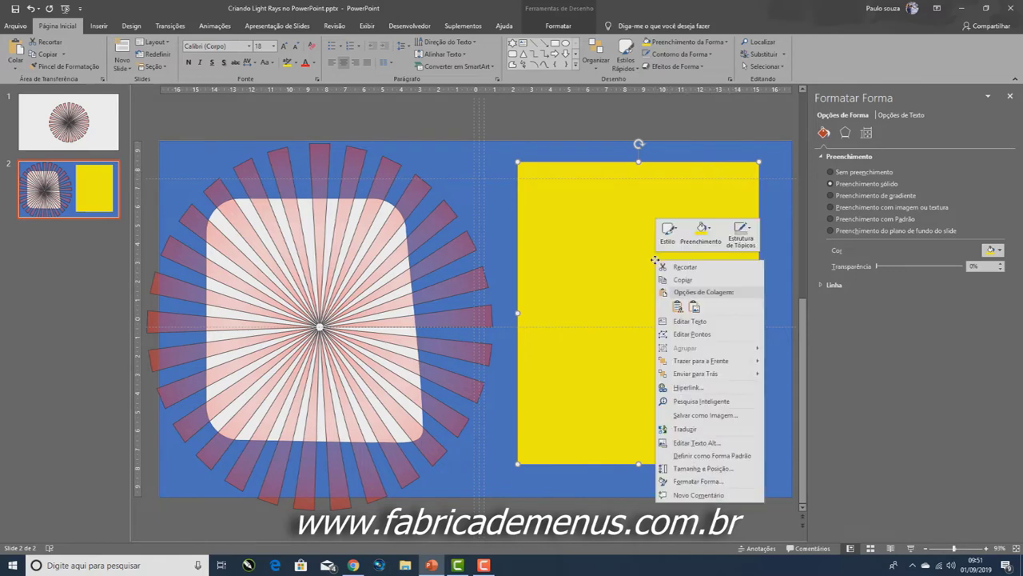
{"action": "left_click", "coordinate": [719, 374]}
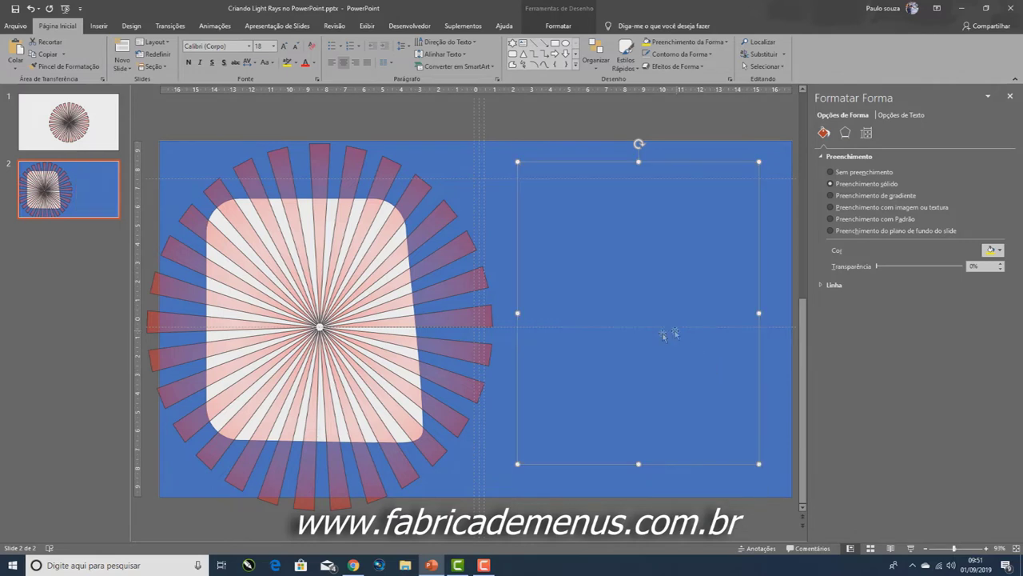
{"action": "left_click_drag", "start_coordinate": [617, 164], "coordinate": [281, 167]}
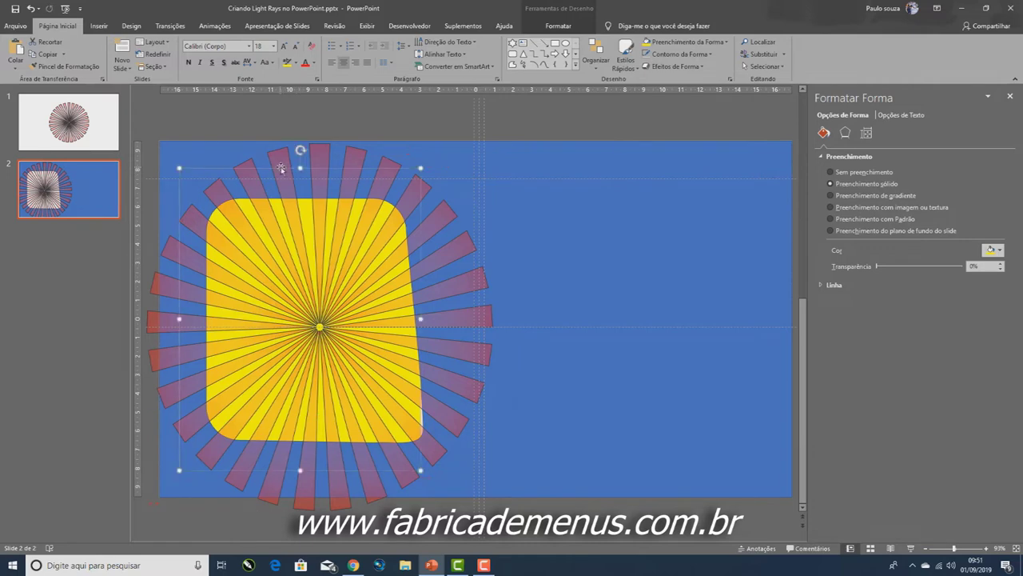
Nudge the ray group slightly and close the Format Shape pane.
{"action": "left_click", "coordinate": [608, 184]}
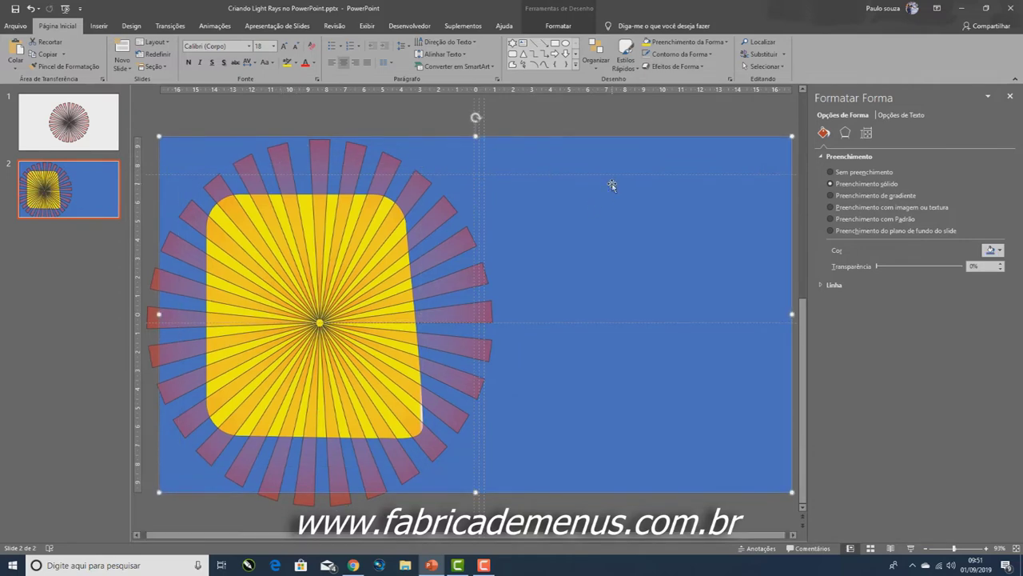
{"action": "left_click", "coordinate": [411, 184]}
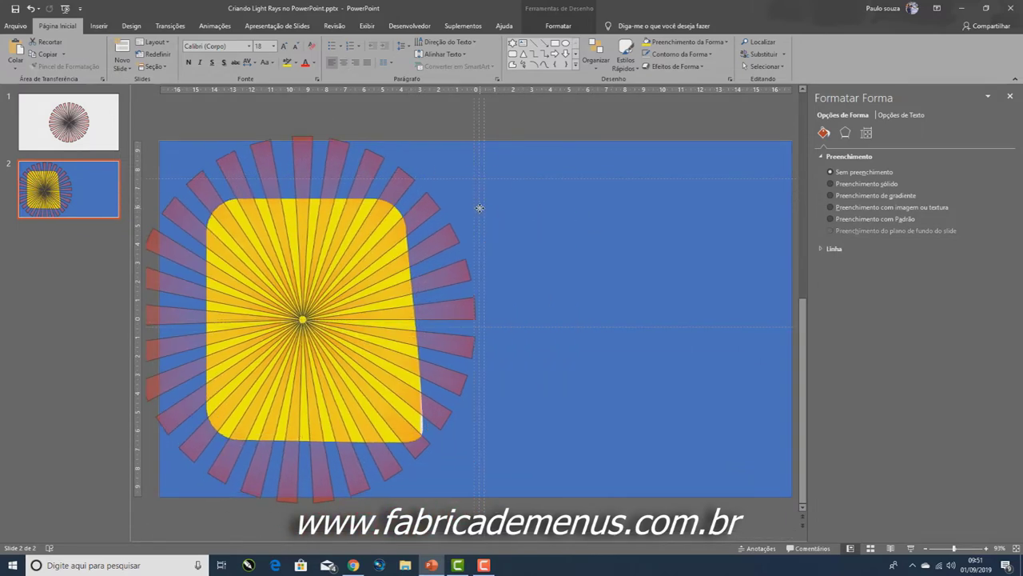
{"action": "left_click_drag", "start_coordinate": [480, 208], "coordinate": [482, 209]}
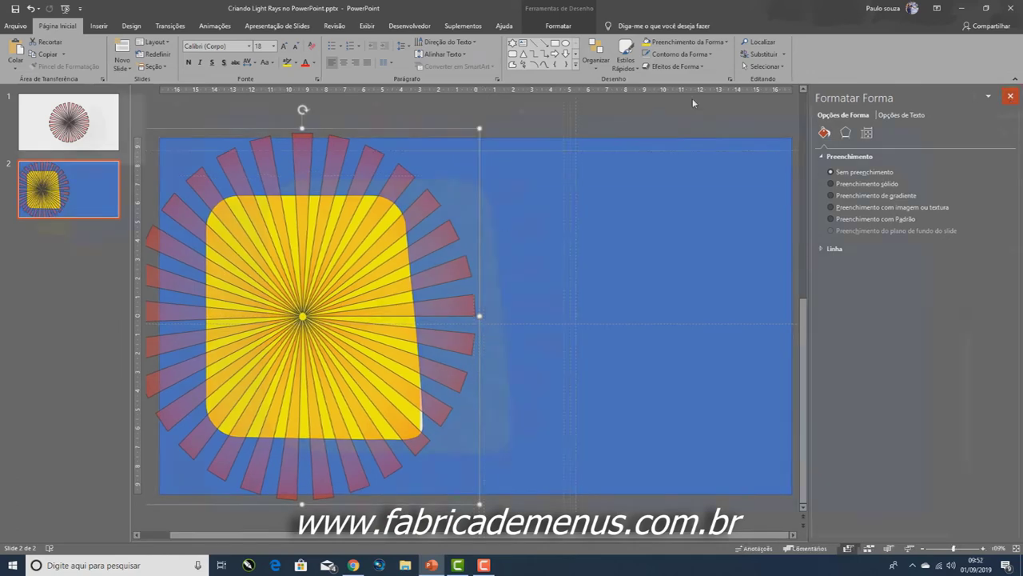
{"action": "left_click", "coordinate": [1009, 96]}
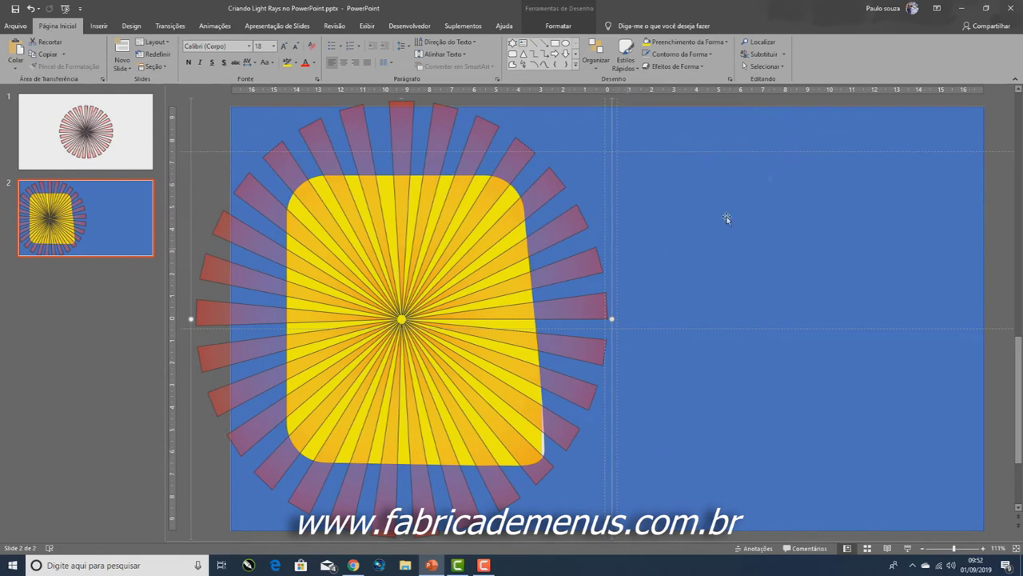
Open the Selection Pane and hide the ray group.
{"action": "left_click", "coordinate": [767, 66]}
{"action": "left_click", "coordinate": [787, 105]}
{"action": "left_click", "coordinate": [1011, 135]}
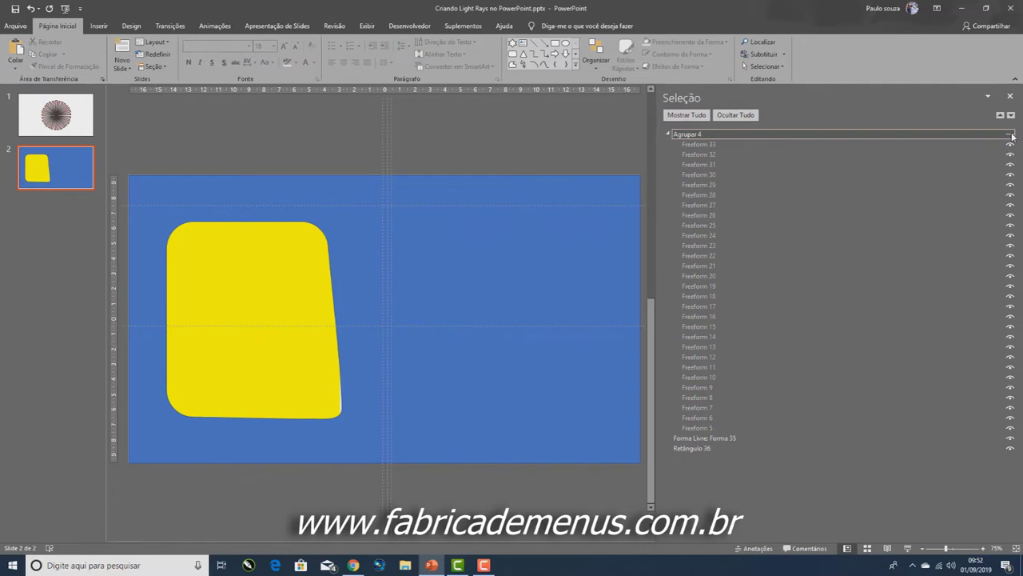
Set the blue background shape's outline to No Outline.
{"action": "left_click", "coordinate": [293, 247]}
{"action": "left_click", "coordinate": [347, 239]}
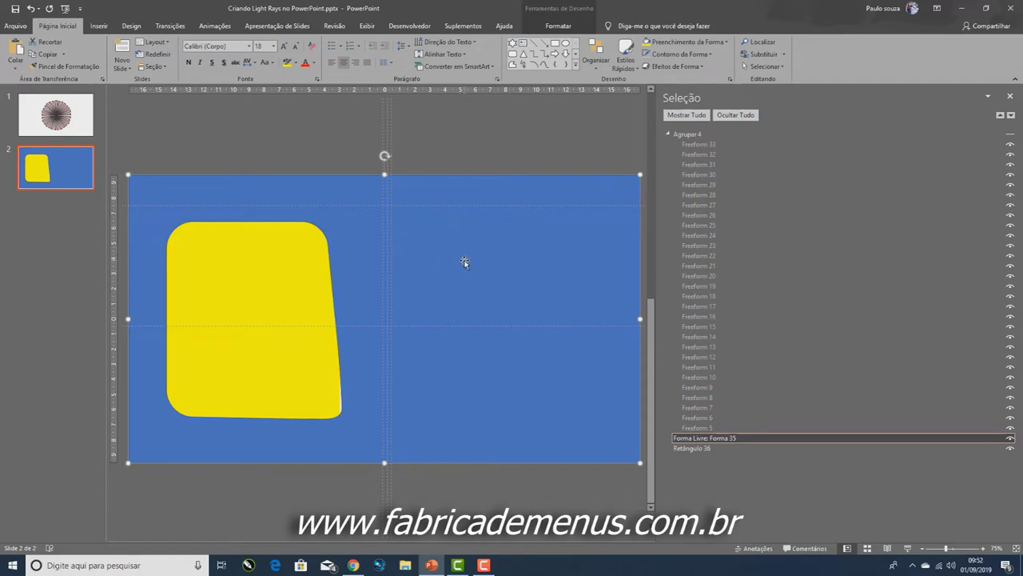
{"action": "left_click", "coordinate": [662, 43]}
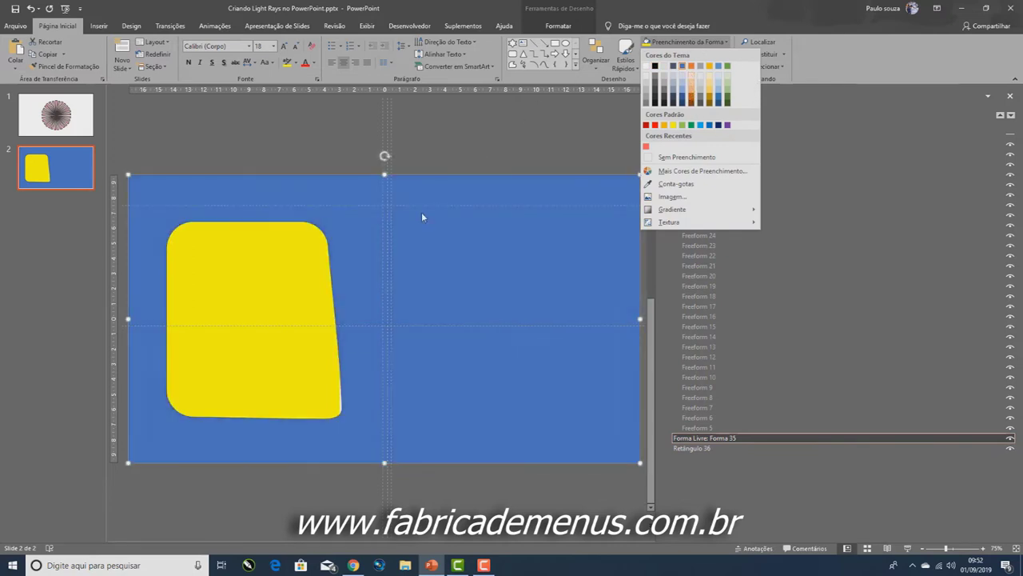
{"action": "left_click", "coordinate": [423, 217]}
{"action": "left_click", "coordinate": [679, 54]}
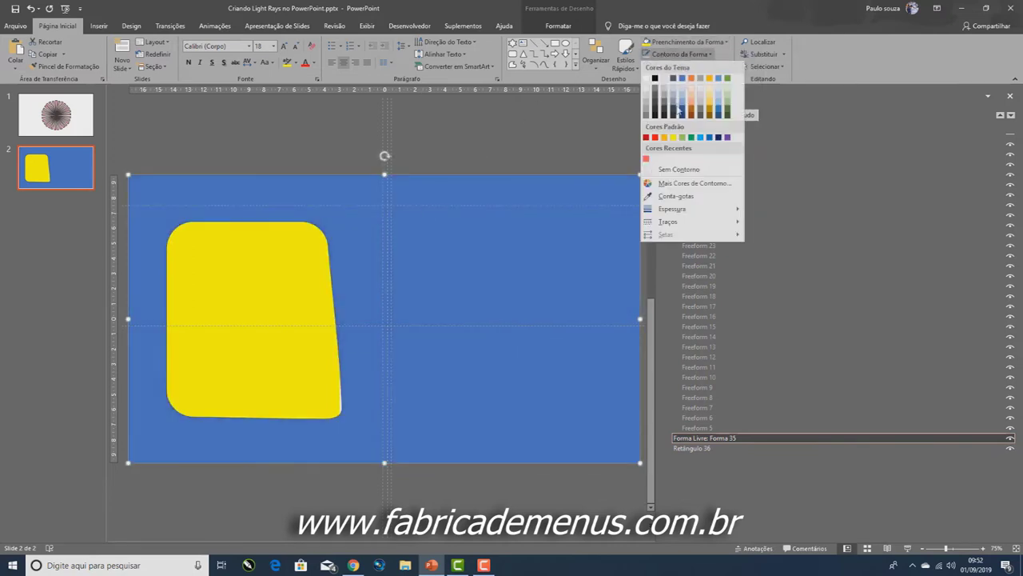
{"action": "left_click", "coordinate": [678, 169]}
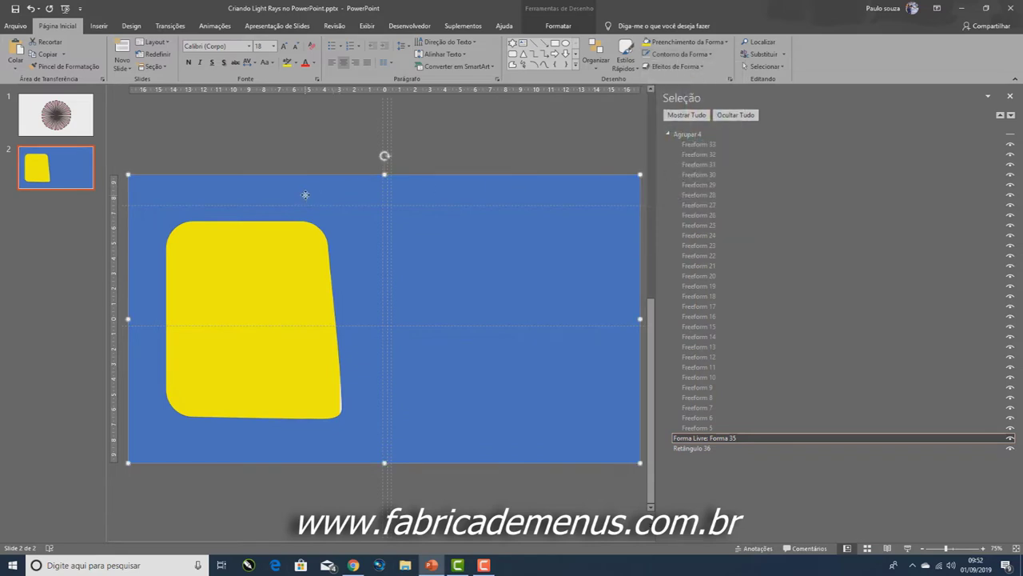
{"action": "left_click", "coordinate": [341, 130]}
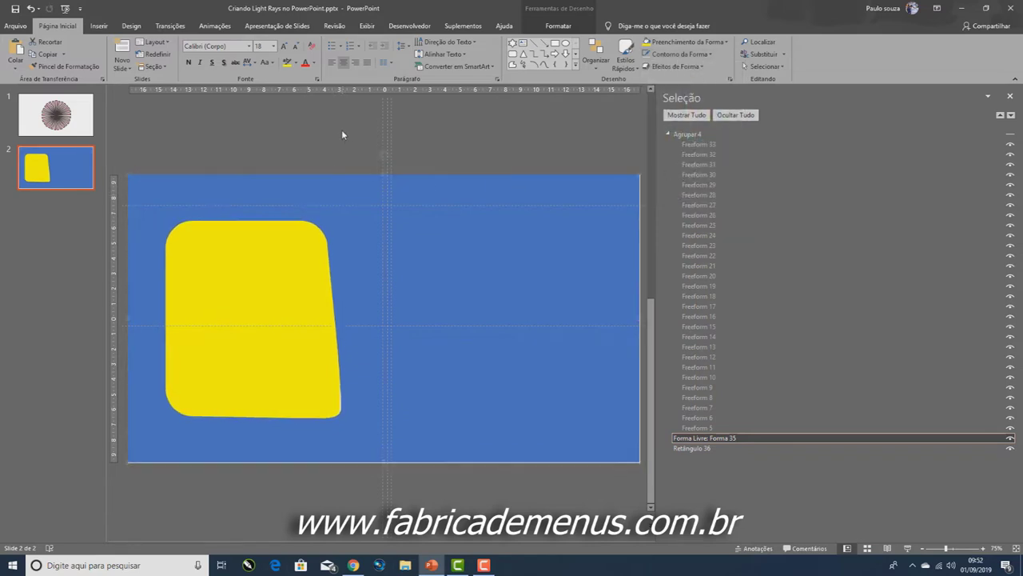
Give the blue background an outer 'Deslocamento: Inferior' shadow.
{"action": "left_click", "coordinate": [347, 267]}
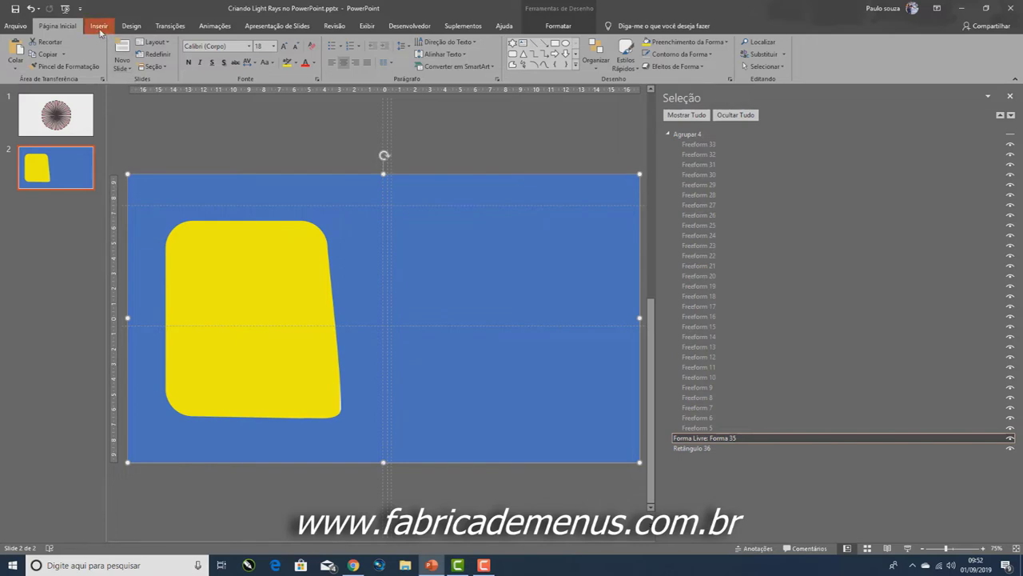
{"action": "left_click", "coordinate": [690, 71]}
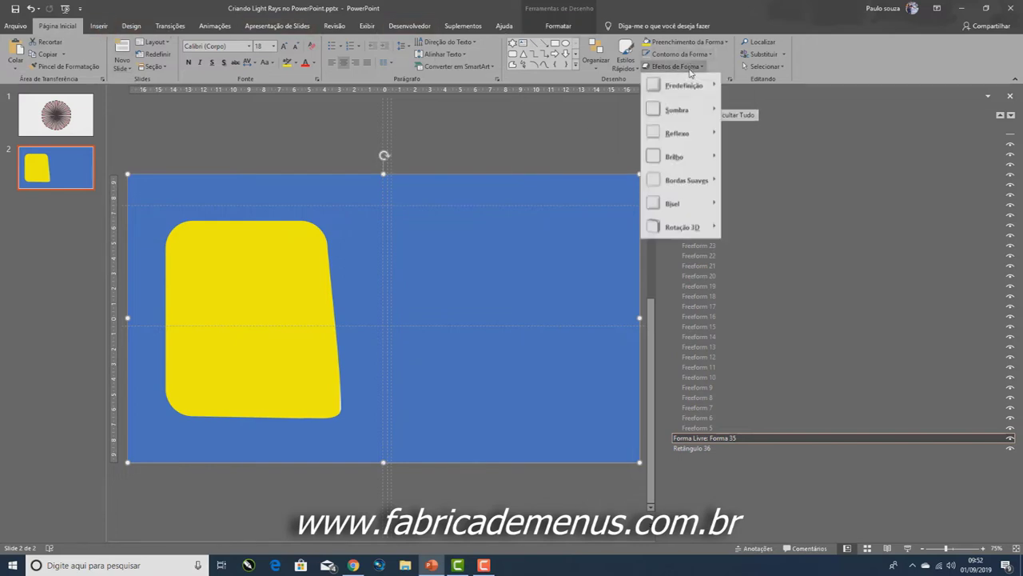
{"action": "mouse_move", "coordinate": [678, 112]}
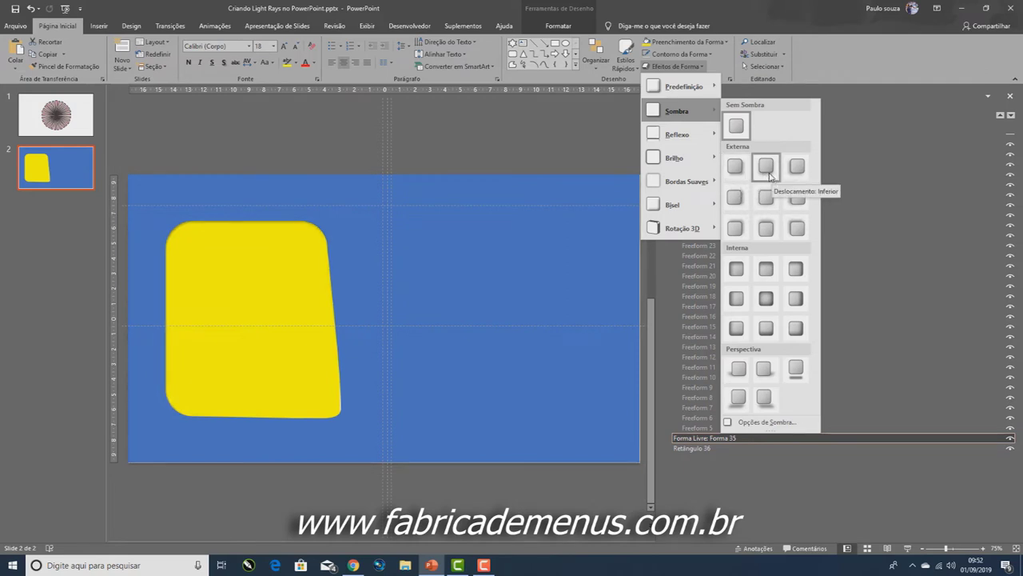
{"action": "left_click", "coordinate": [769, 175]}
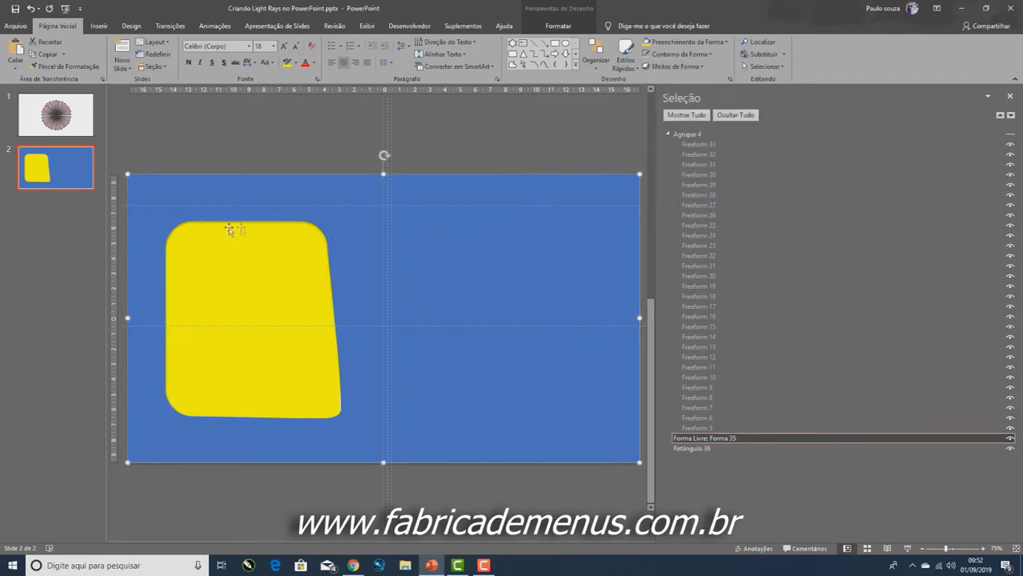
{"action": "left_click", "coordinate": [491, 134]}
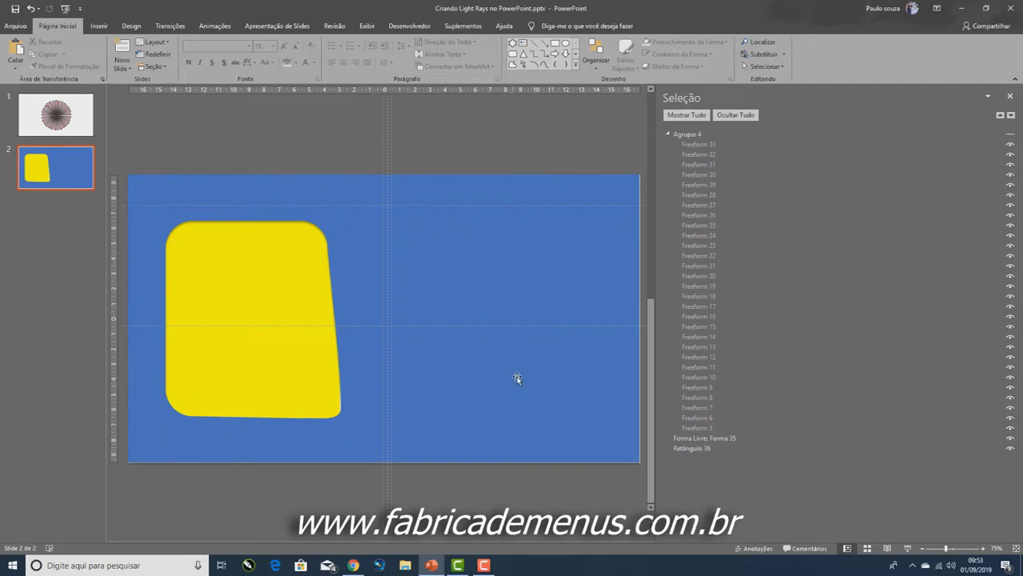
Unhide Agrupar 4, set its rays to No Outline, and close the Selection Pane.
{"action": "left_click", "coordinate": [1010, 136]}
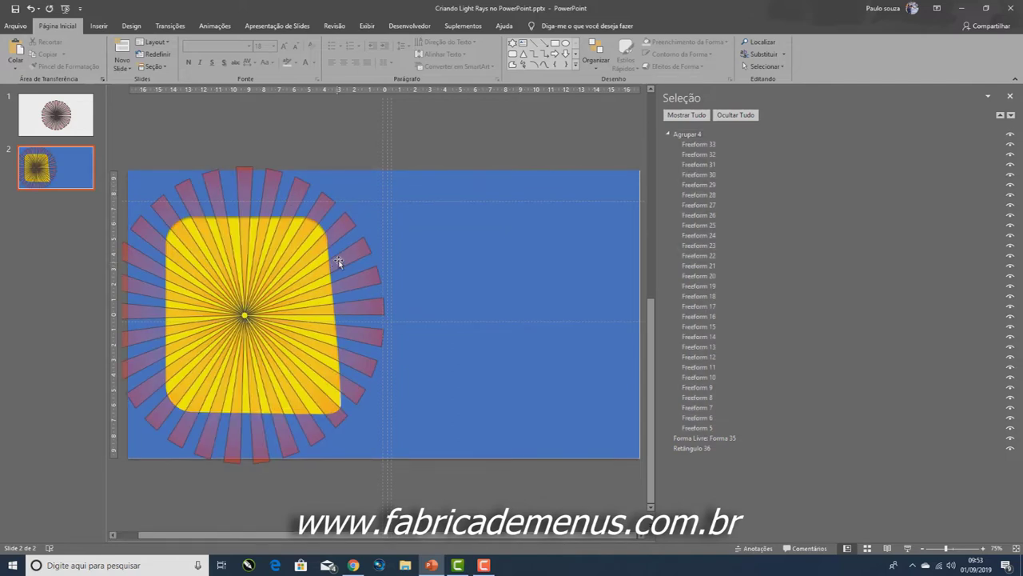
{"action": "left_click", "coordinate": [339, 261]}
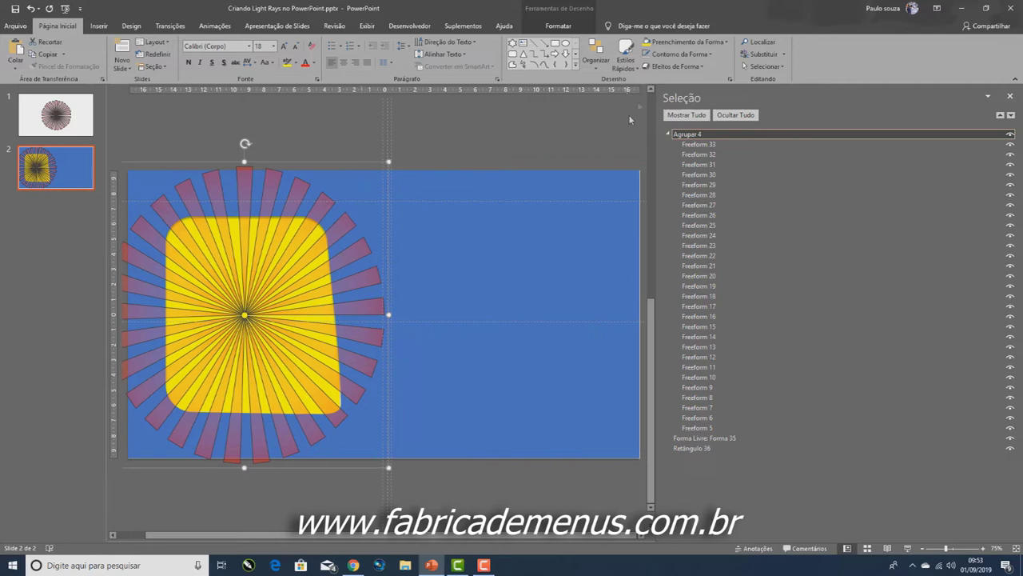
{"action": "left_click", "coordinate": [678, 54]}
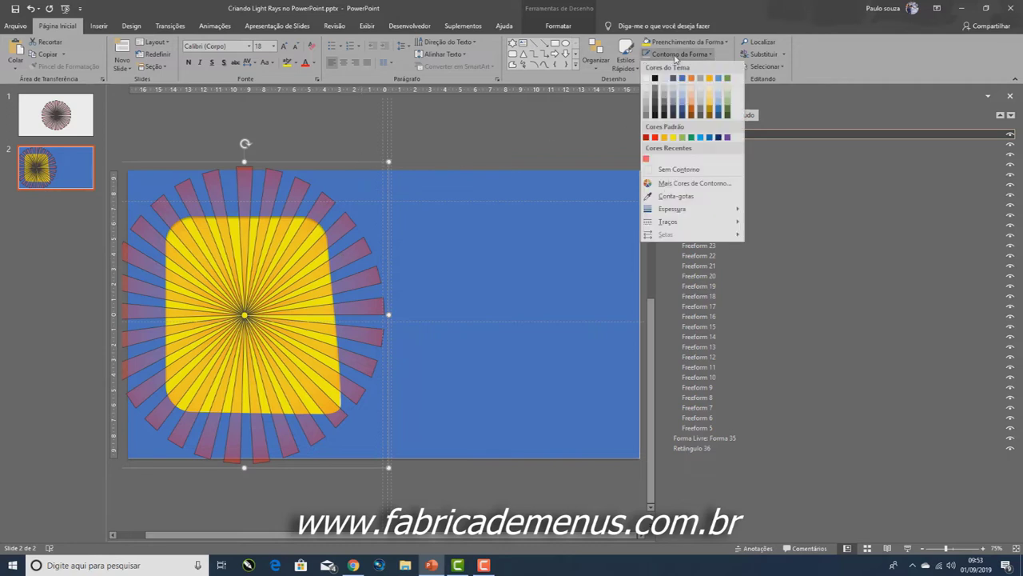
{"action": "left_click", "coordinate": [688, 171]}
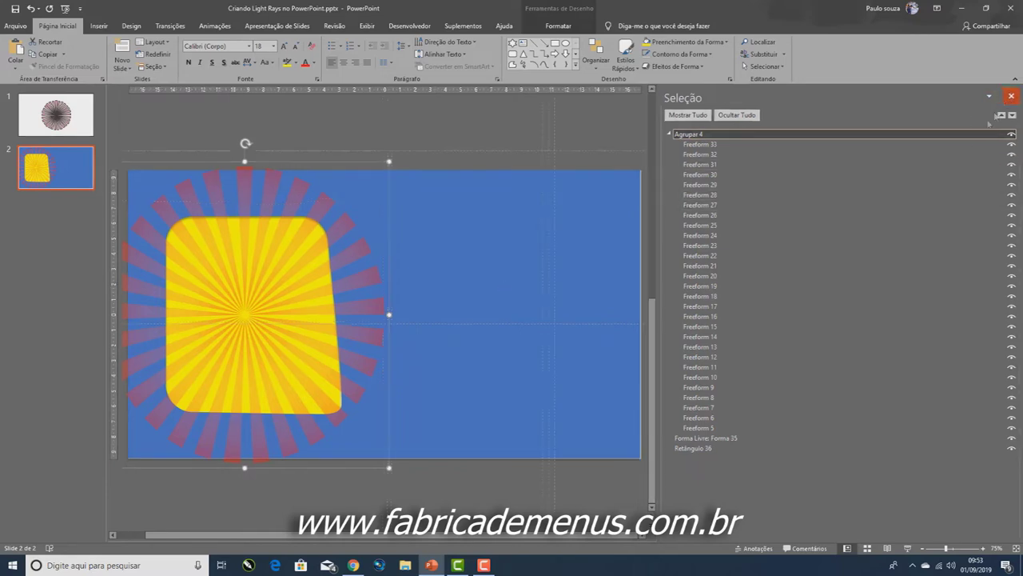
{"action": "left_click", "coordinate": [1011, 96]}
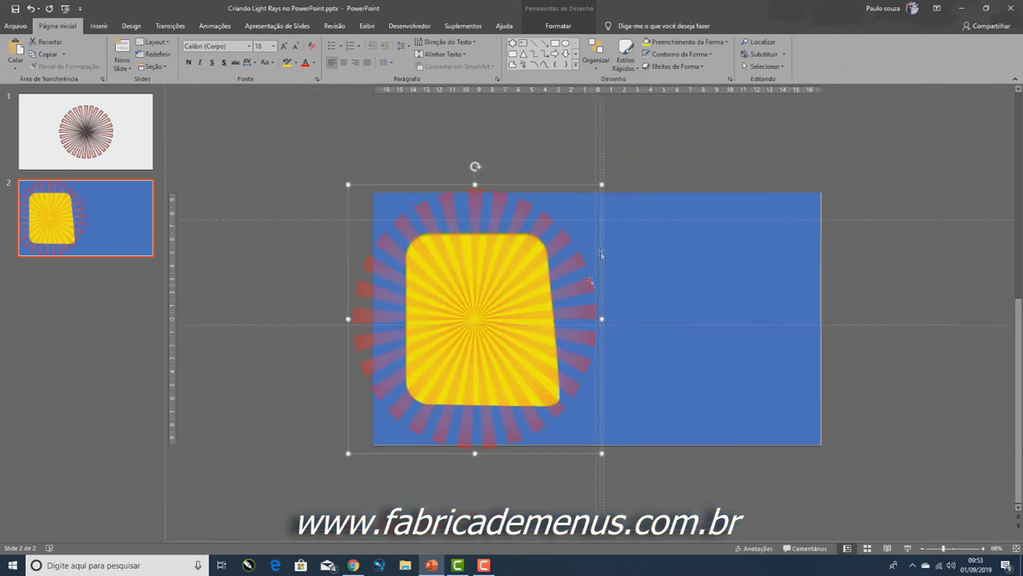
Switch the ray group's fill to a gradient fill in Format Shape.
{"action": "right_click", "coordinate": [572, 185]}
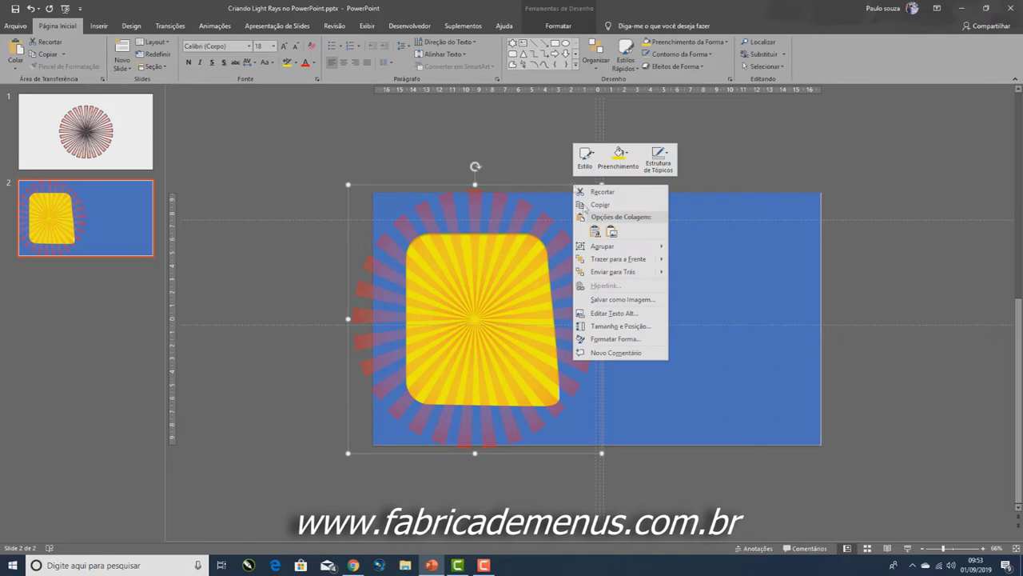
{"action": "left_click", "coordinate": [639, 341]}
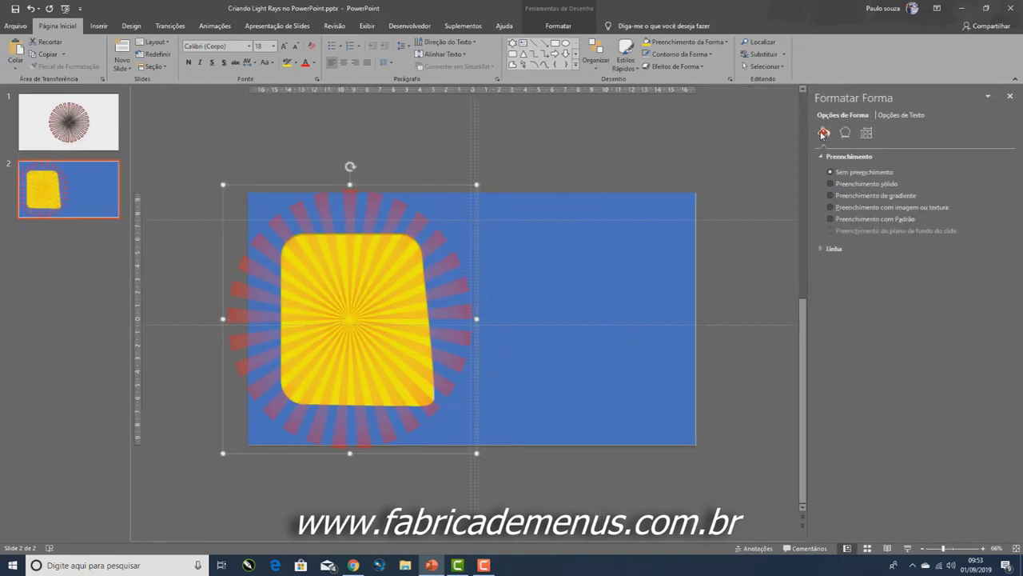
{"action": "left_click", "coordinate": [832, 196]}
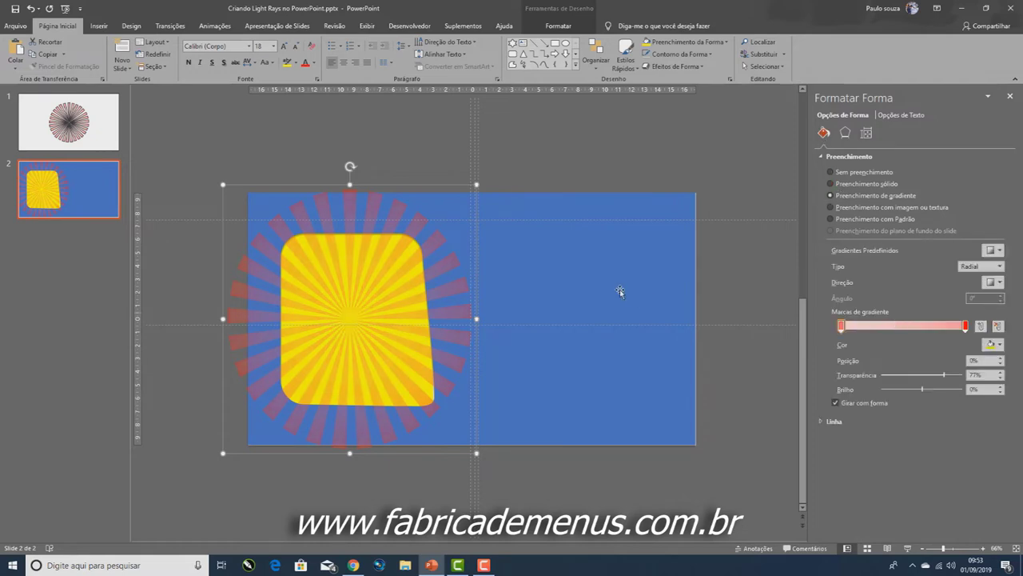
{"action": "left_click", "coordinate": [336, 309]}
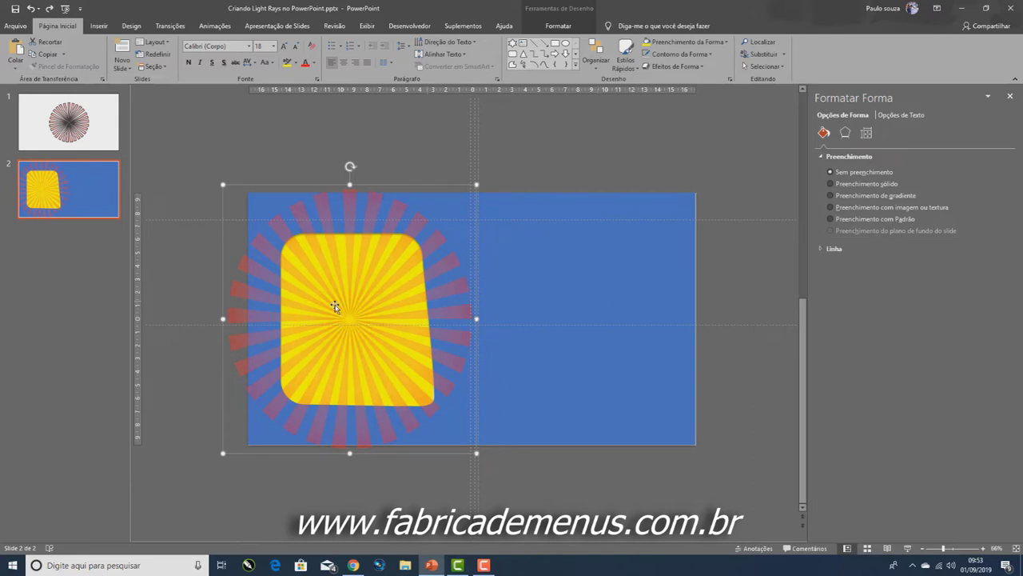
{"action": "left_click", "coordinate": [404, 208]}
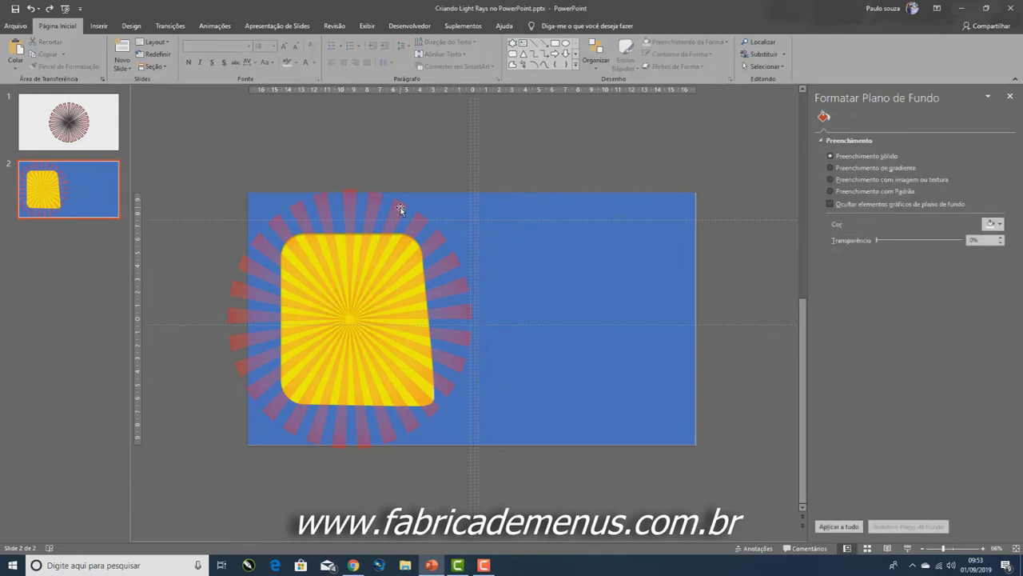
{"action": "left_click", "coordinate": [406, 206]}
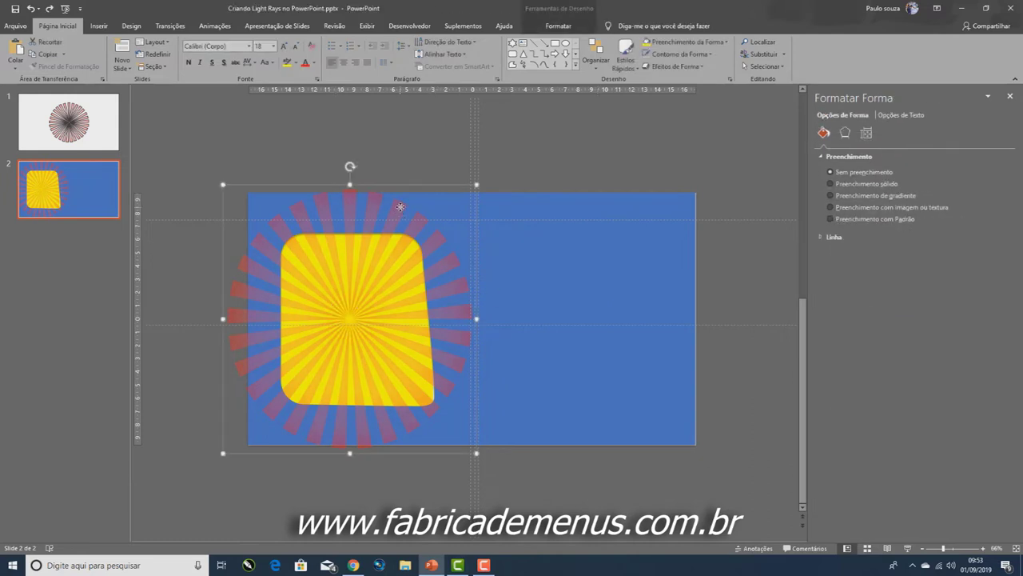
{"action": "left_click", "coordinate": [846, 133]}
{"action": "left_click", "coordinate": [825, 134]}
{"action": "left_click", "coordinate": [831, 196]}
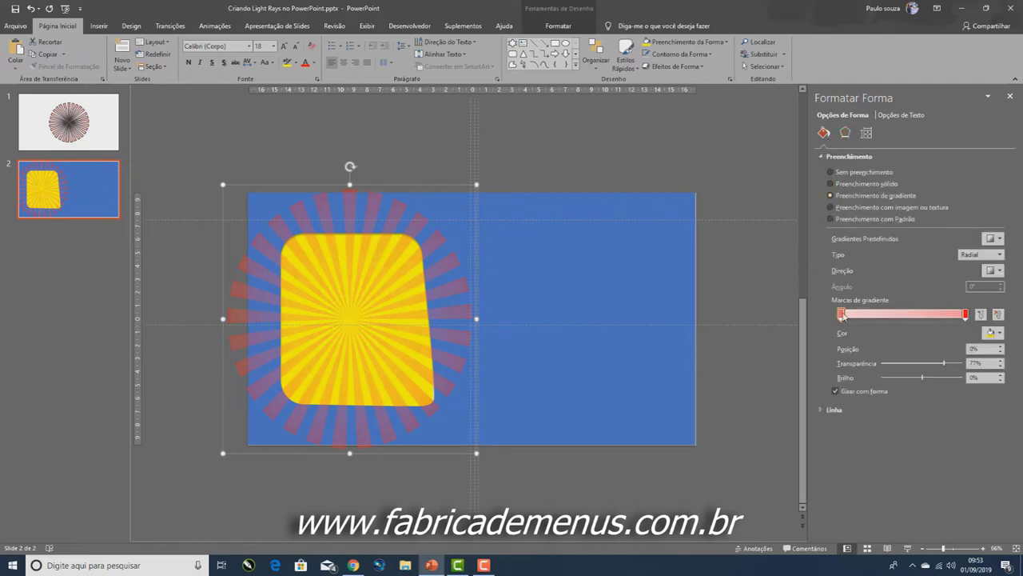
Make the gradient red, with the right stop at 70% and 100% transparency.
{"action": "left_click", "coordinate": [997, 333]}
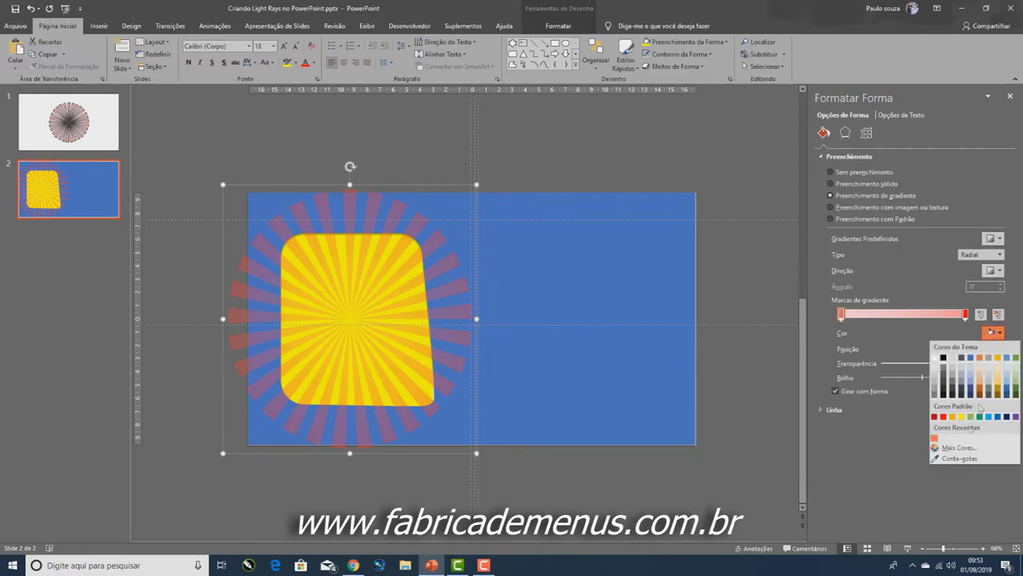
{"action": "left_click", "coordinate": [944, 416]}
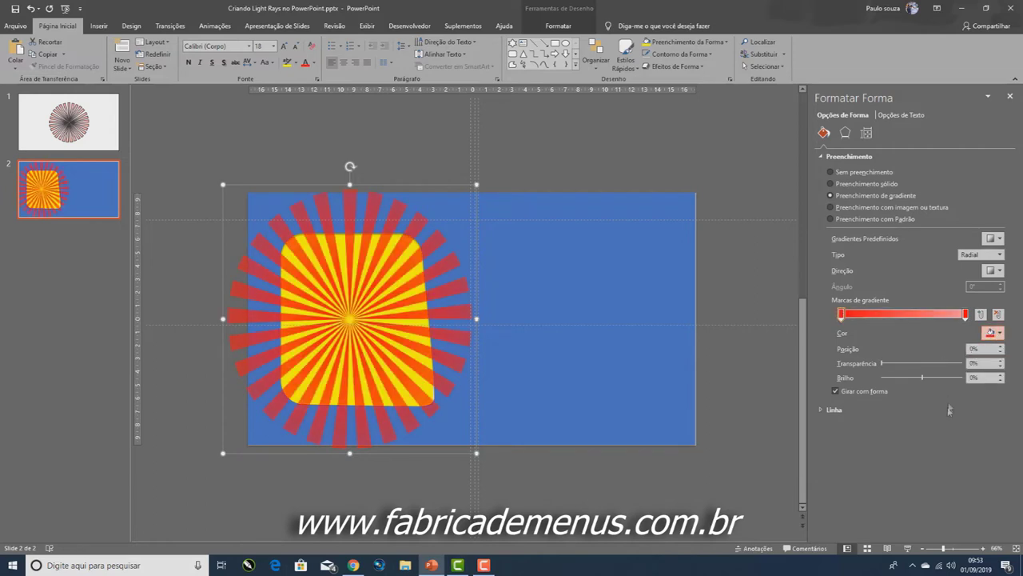
{"action": "left_click", "coordinate": [966, 313]}
{"action": "mouse_move", "coordinate": [966, 315]}
{"action": "left_mouse_down"}
{"action": "mouse_move", "coordinate": [841, 315]}
{"action": "mouse_move", "coordinate": [930, 327]}
{"action": "mouse_move", "coordinate": [950, 318]}
{"action": "left_mouse_up"}
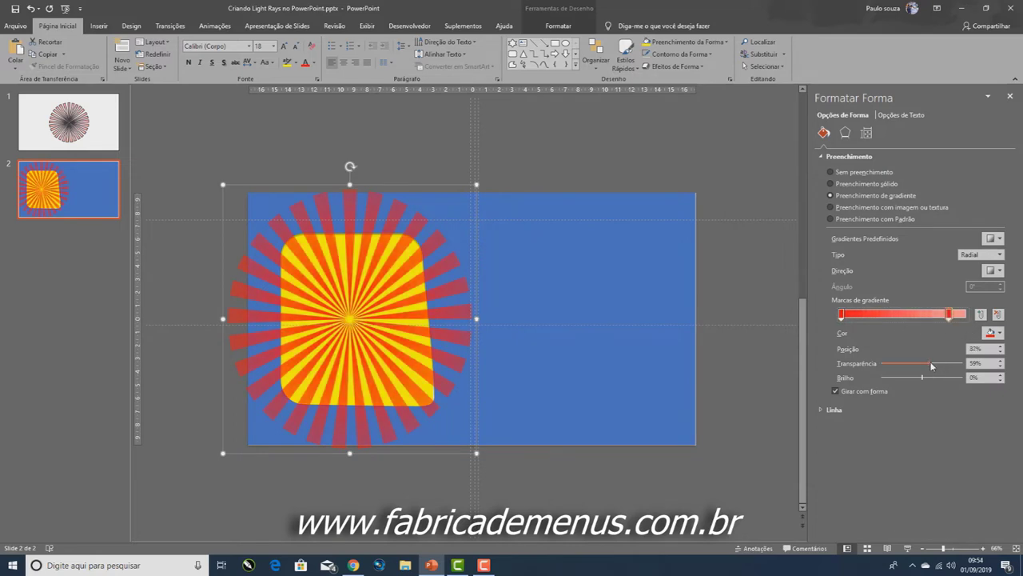
{"action": "mouse_move", "coordinate": [932, 365]}
{"action": "left_mouse_down"}
{"action": "mouse_move", "coordinate": [889, 365]}
{"action": "mouse_move", "coordinate": [1002, 370]}
{"action": "left_mouse_up"}
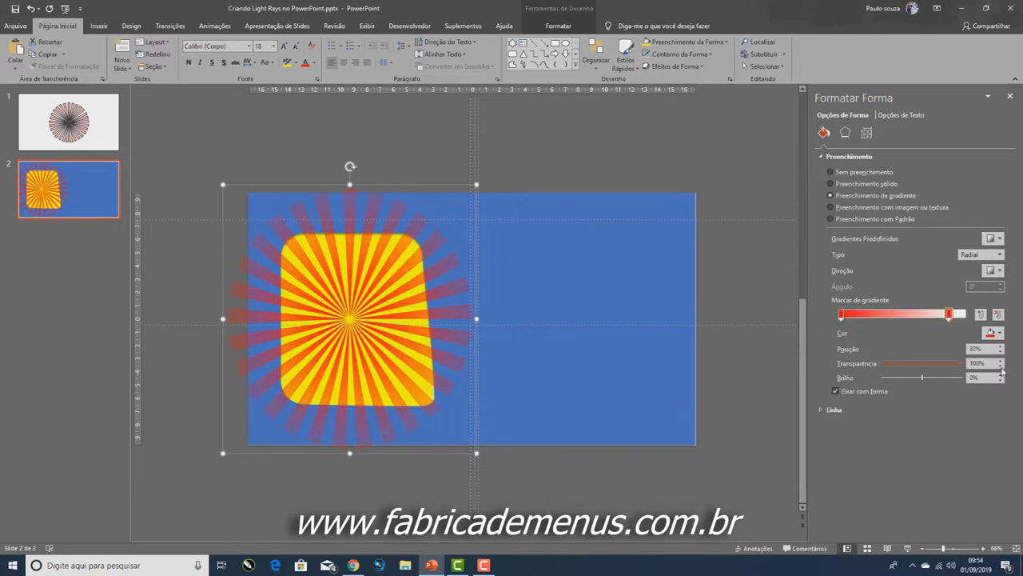
{"action": "left_click", "coordinate": [841, 316]}
{"action": "left_click_drag", "start_coordinate": [883, 366], "coordinate": [916, 371]}
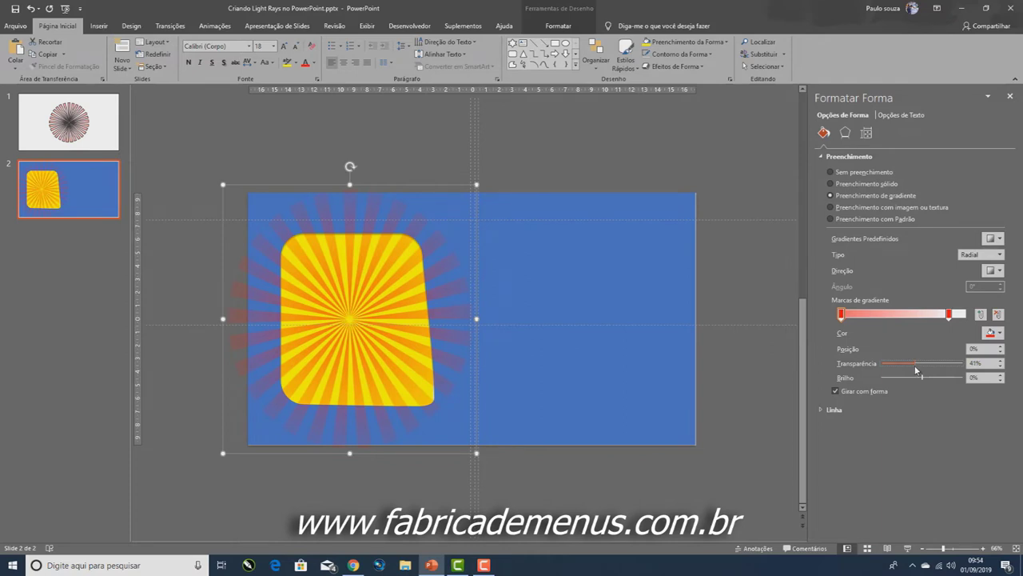
Colour the left gradient stop with the slide's yellow via eyedropper, keeping it at 0%.
{"action": "left_click", "coordinate": [842, 317]}
{"action": "left_click", "coordinate": [992, 333]}
{"action": "left_click", "coordinate": [959, 458]}
{"action": "left_click", "coordinate": [421, 357]}
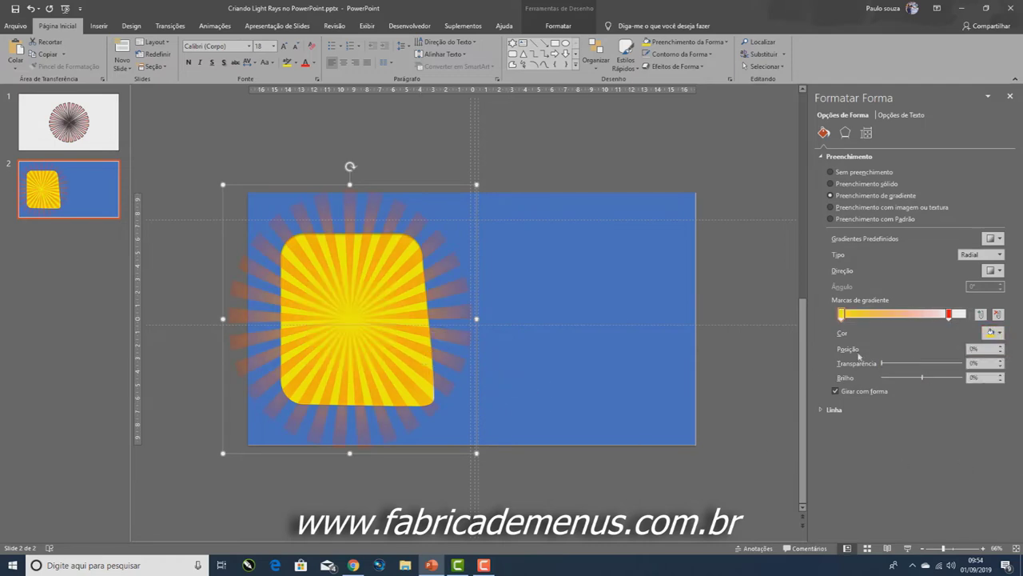
{"action": "left_click_drag", "start_coordinate": [841, 315], "coordinate": [893, 314]}
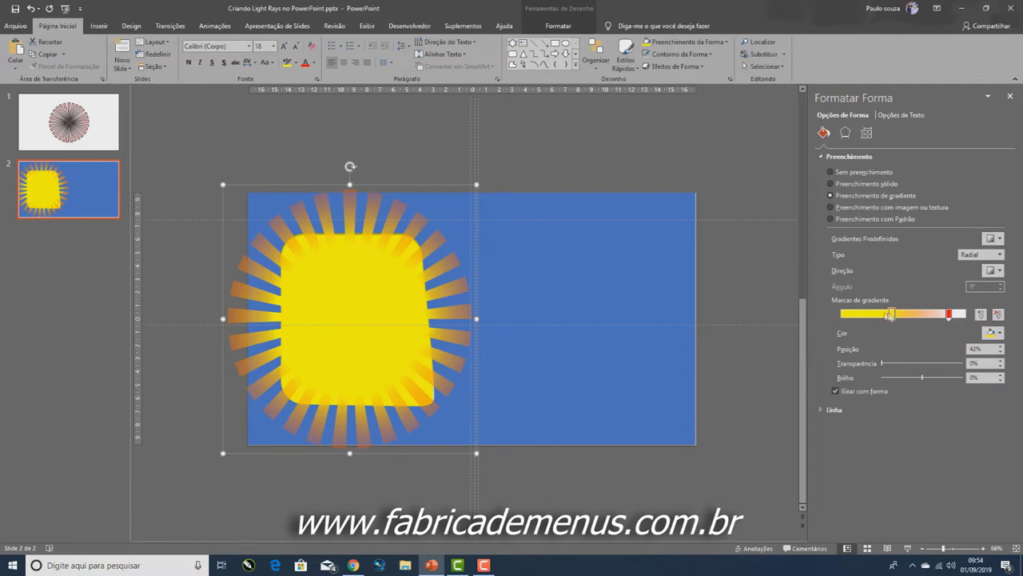
{"action": "left_click_drag", "start_coordinate": [893, 314], "coordinate": [840, 314]}
{"action": "left_click", "coordinate": [646, 148]}
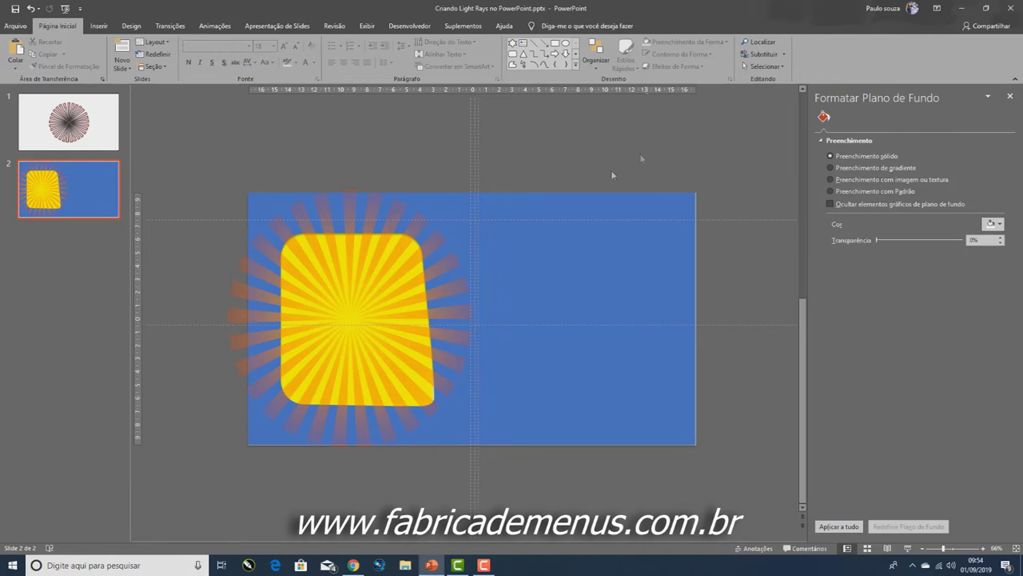
Centre the blue background rectangle on the slide with Align Center.
{"action": "left_click", "coordinate": [441, 272]}
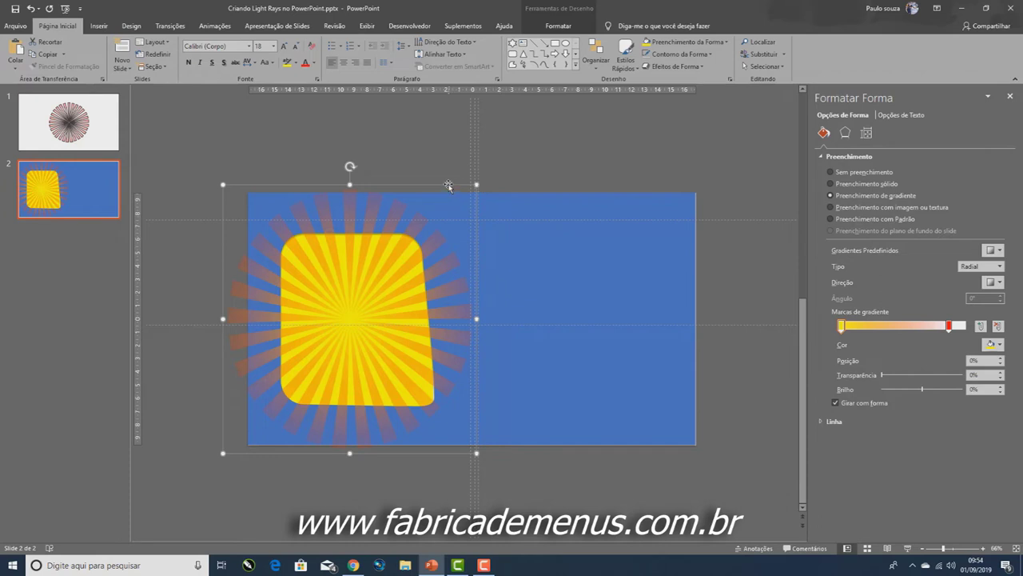
{"action": "left_click", "coordinate": [641, 238]}
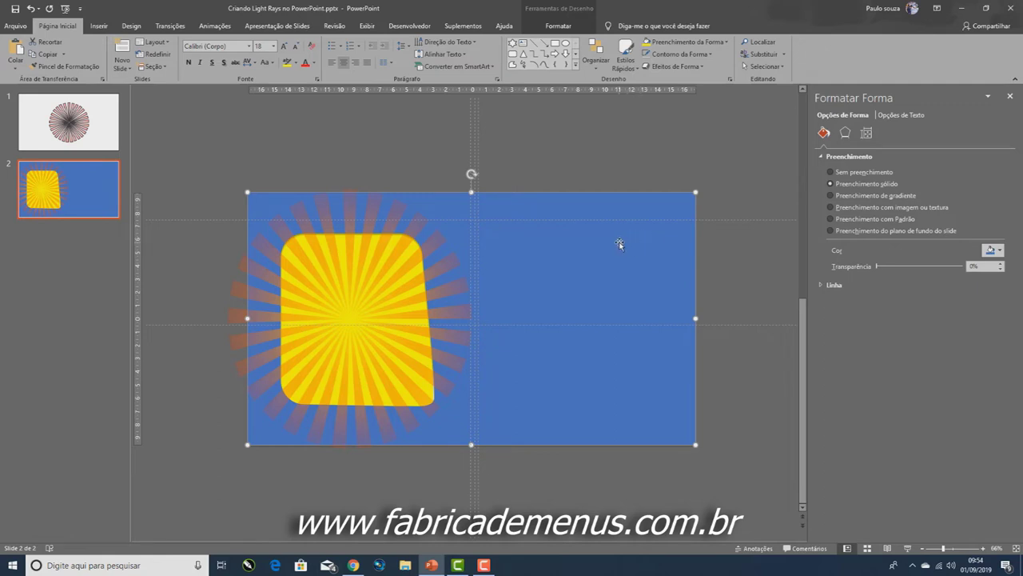
{"action": "right_click", "coordinate": [620, 243]}
{"action": "key", "text": "Escape"}
{"action": "left_click", "coordinate": [595, 60]}
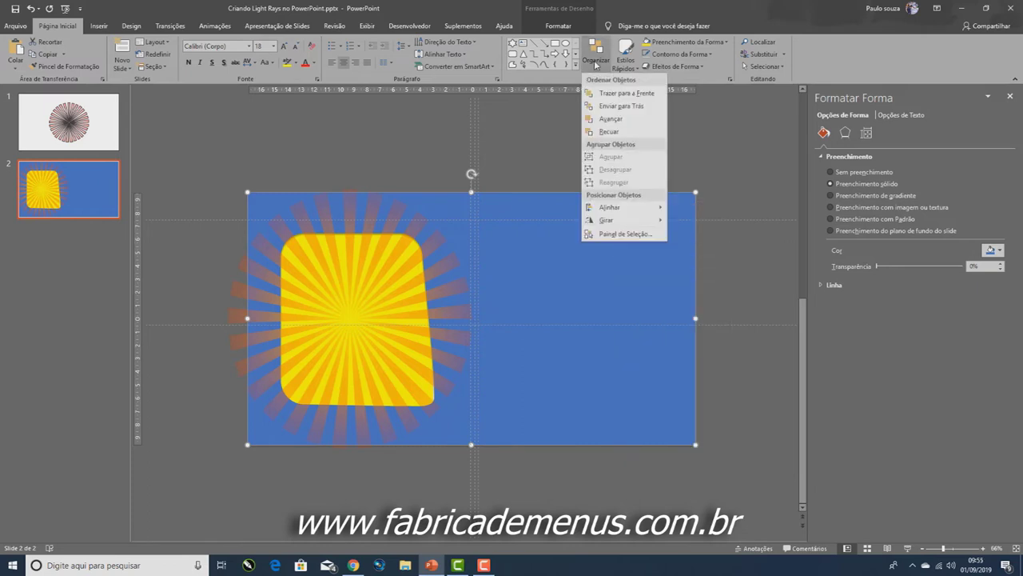
{"action": "mouse_move", "coordinate": [624, 207]}
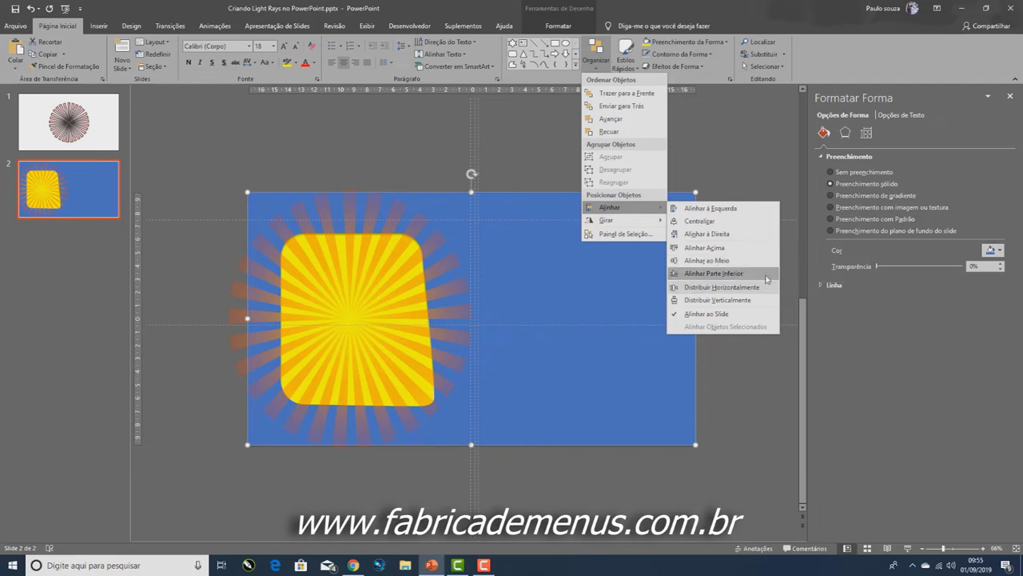
{"action": "left_click", "coordinate": [750, 222]}
{"action": "left_click", "coordinate": [715, 125]}
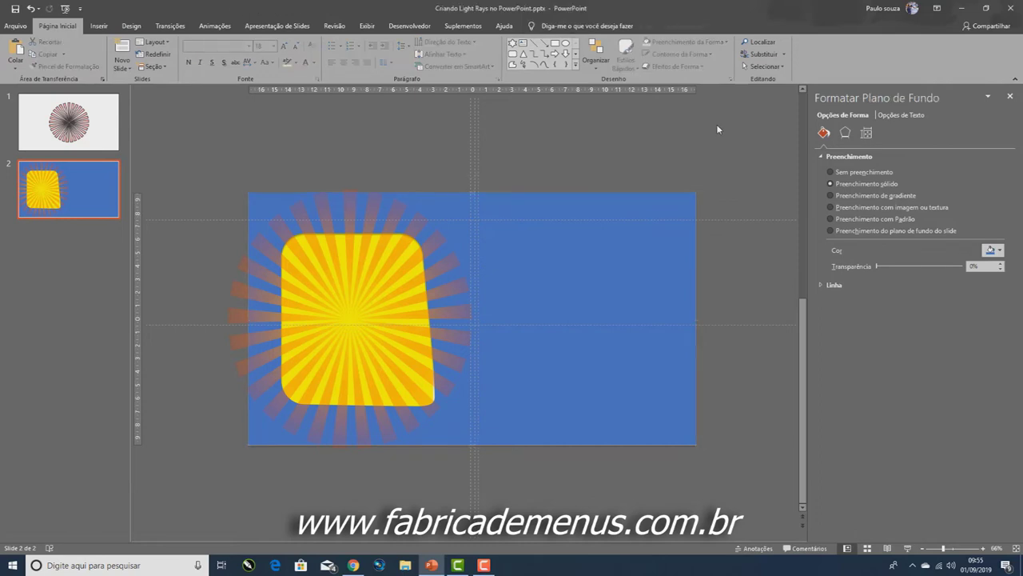
Reselect the sunburst and close the Format Shape pane.
{"action": "left_click", "coordinate": [646, 260]}
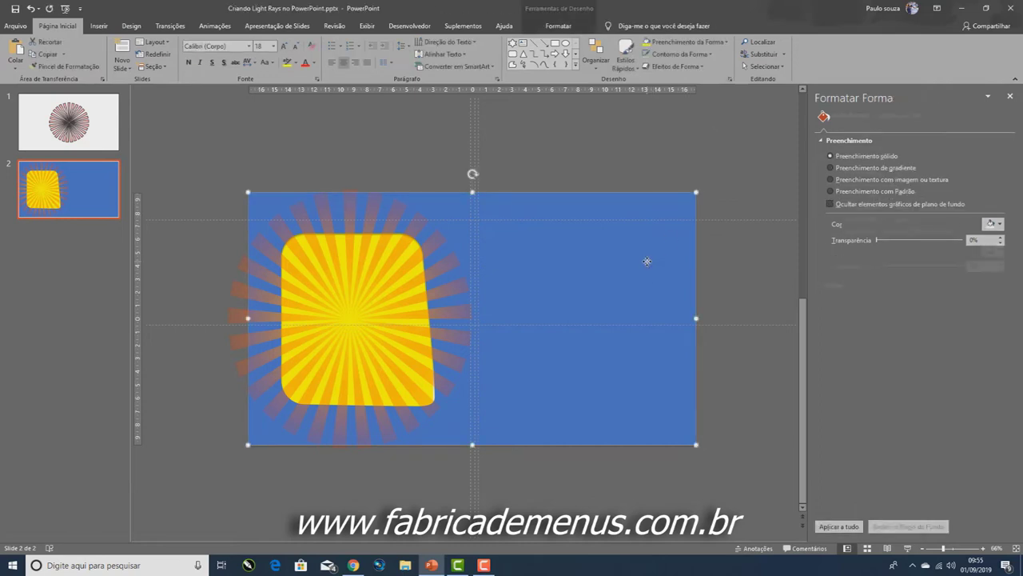
{"action": "left_click", "coordinate": [441, 272]}
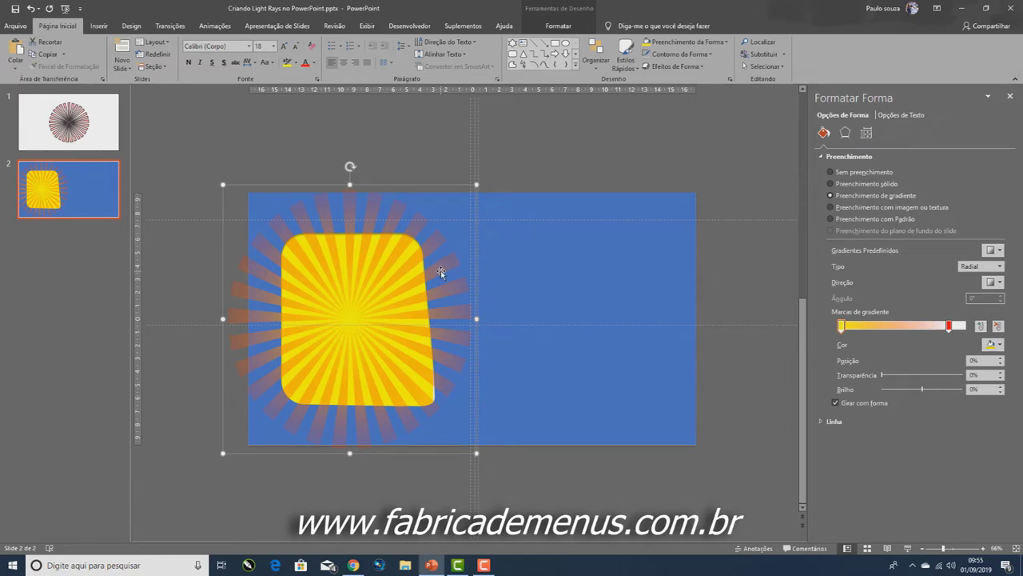
{"action": "left_click", "coordinate": [1009, 96]}
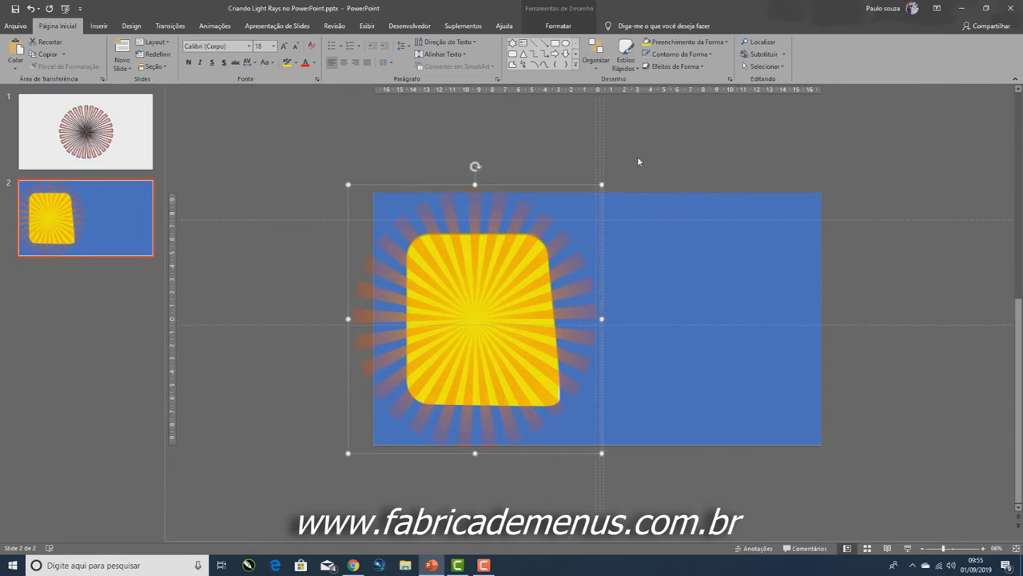
Send the sunburst ray group behind the blue rectangle.
{"action": "scroll", "coordinate": [639, 162], "scroll_direction": "down", "scroll_amount": 3, "text": "ctrl"}
{"action": "scroll", "coordinate": [696, 288], "scroll_direction": "up", "scroll_amount": 2, "text": "ctrl"}
{"action": "scroll", "coordinate": [663, 280], "scroll_direction": "down", "scroll_amount": 1, "text": "ctrl"}
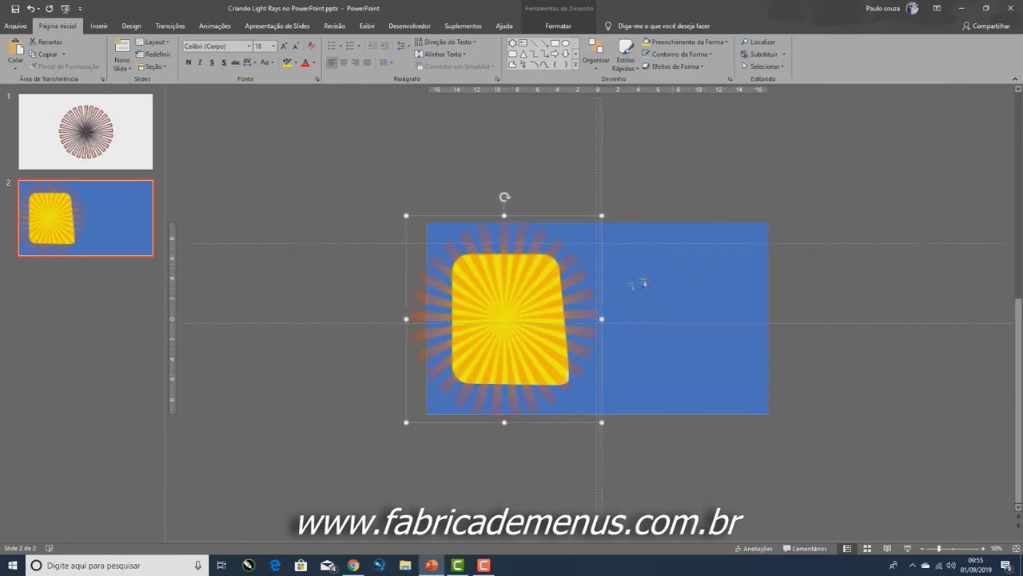
{"action": "left_click", "coordinate": [579, 284]}
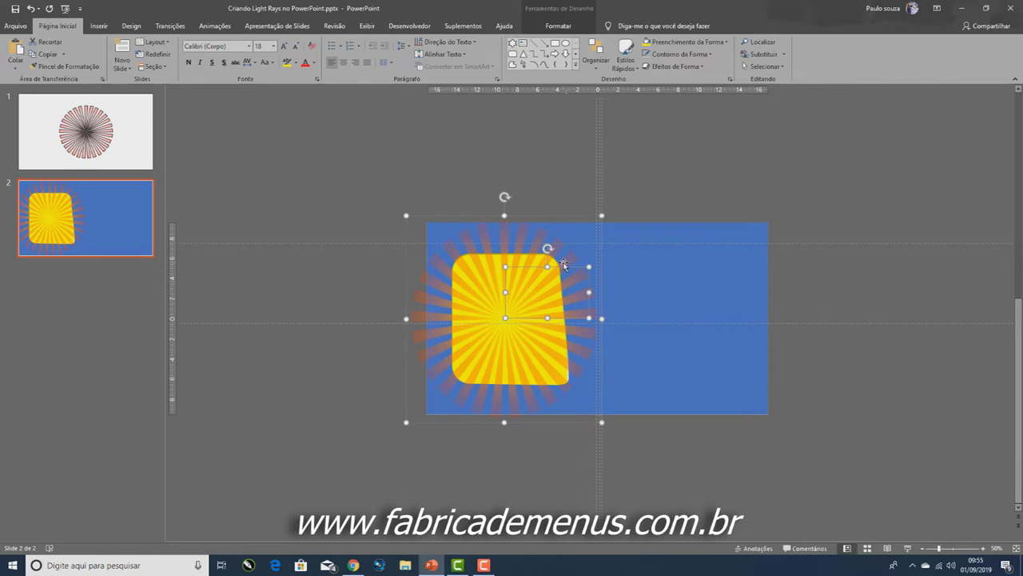
{"action": "left_click", "coordinate": [536, 238]}
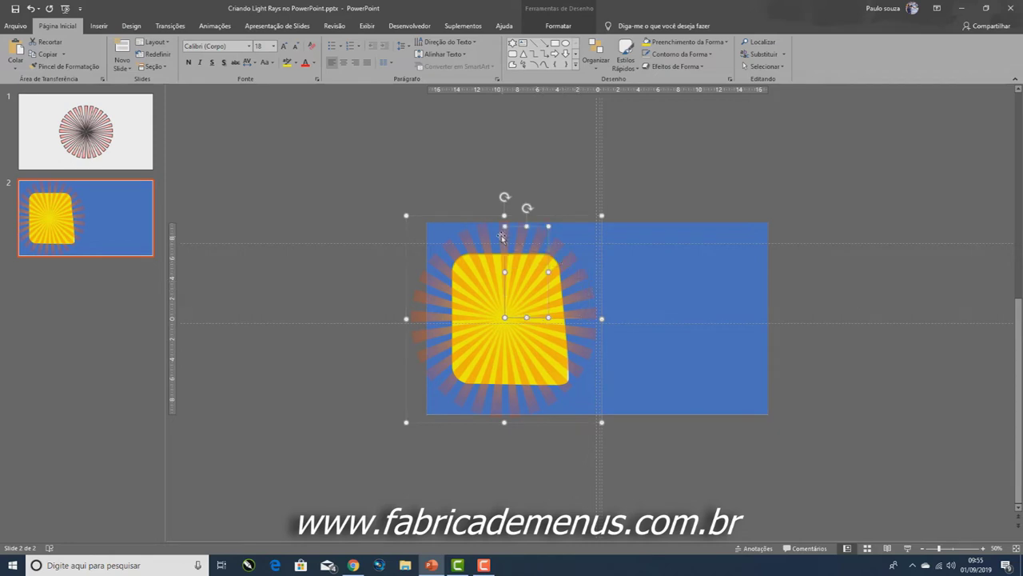
{"action": "left_click", "coordinate": [399, 258]}
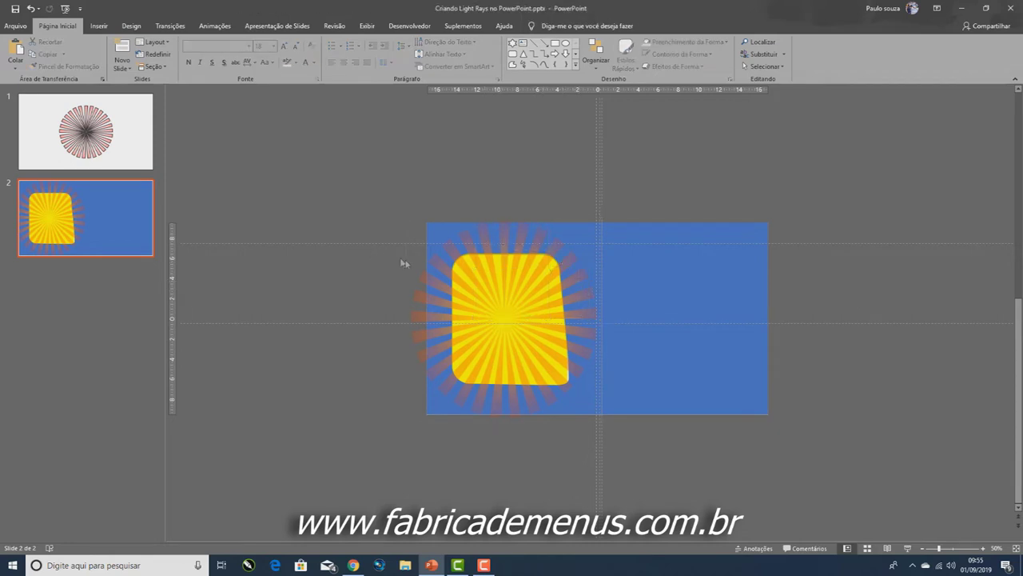
{"action": "left_click", "coordinate": [421, 274]}
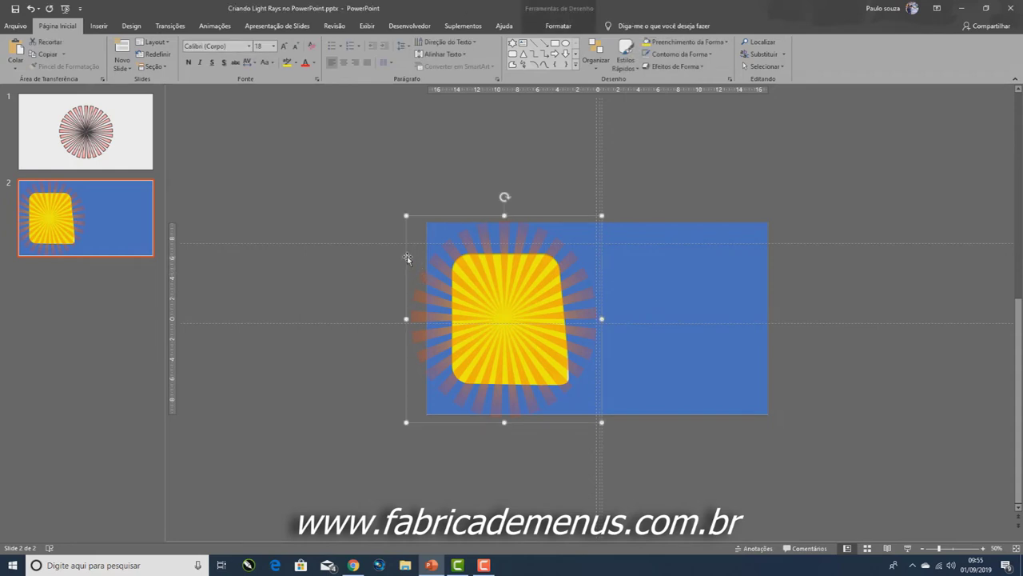
{"action": "right_click", "coordinate": [407, 258]}
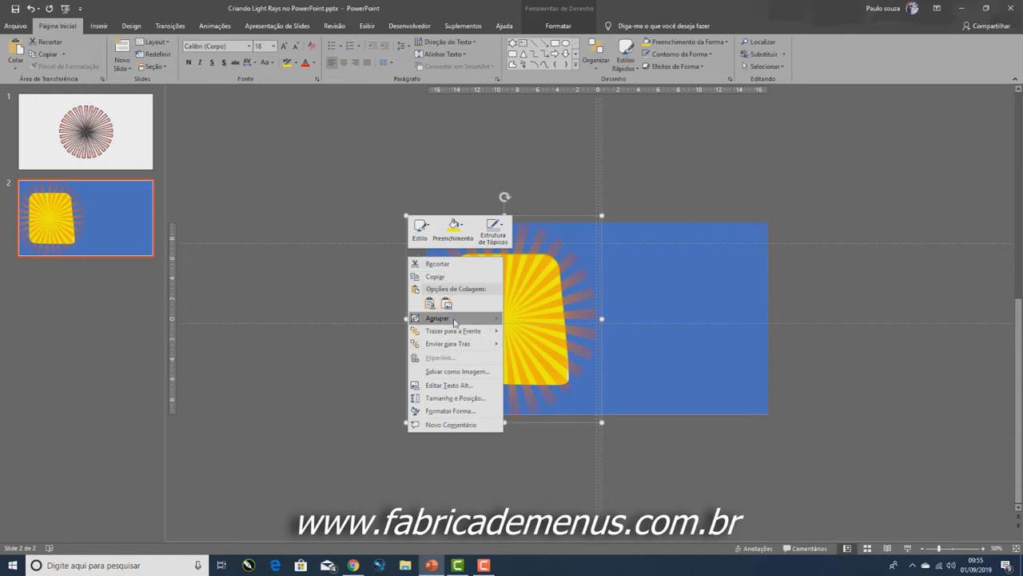
{"action": "left_click", "coordinate": [462, 344]}
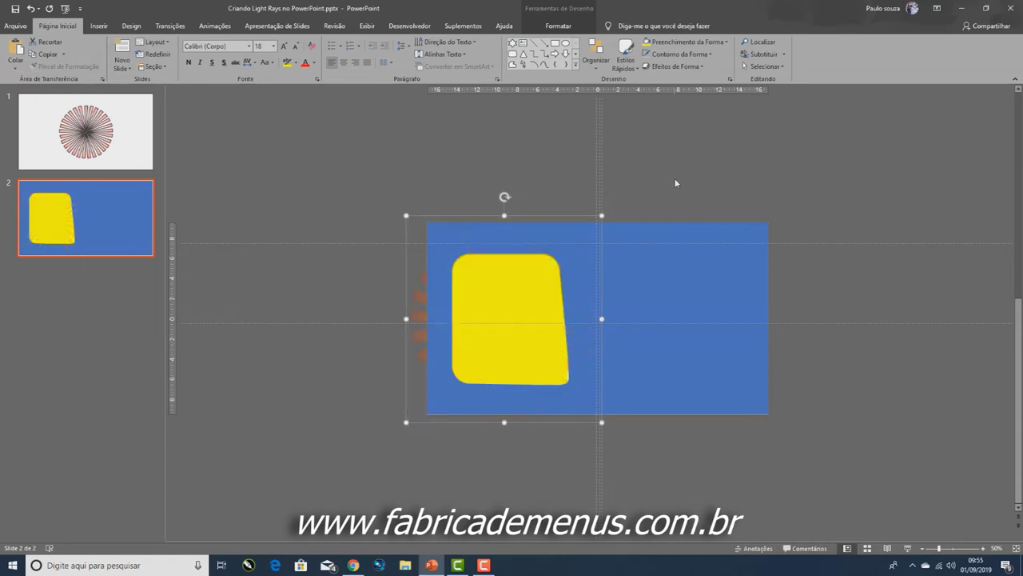
Select the yellow rounded shape and bring up its context menu.
{"action": "left_click", "coordinate": [590, 171]}
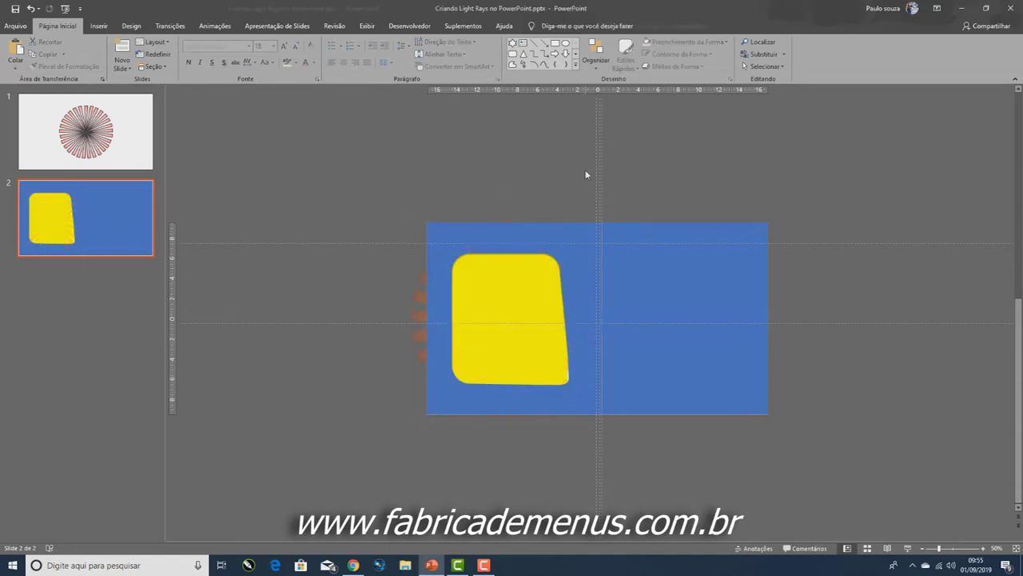
{"action": "left_click", "coordinate": [538, 308]}
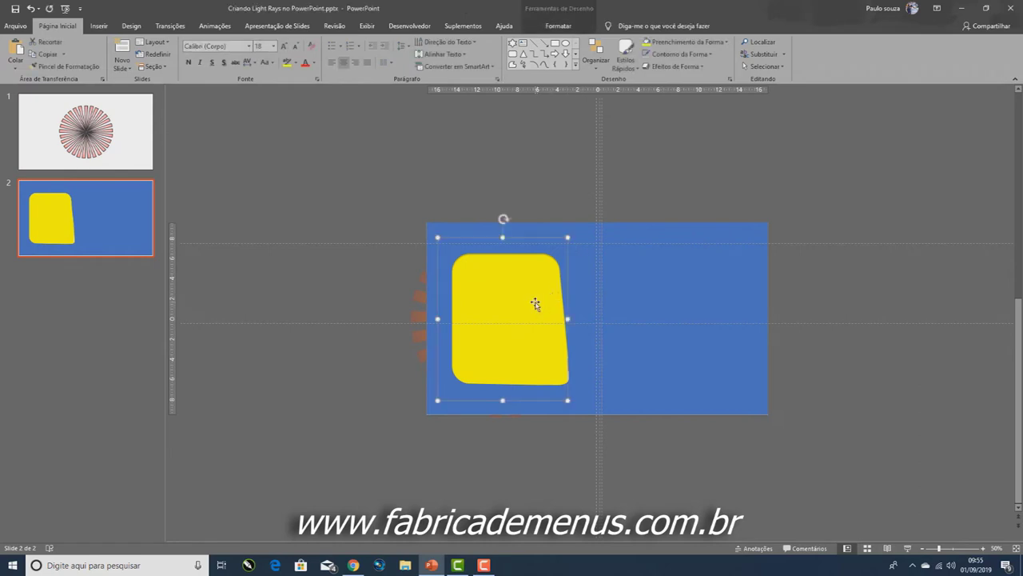
{"action": "right_click", "coordinate": [535, 303]}
{"action": "left_click", "coordinate": [525, 304]}
{"action": "right_click", "coordinate": [525, 297]}
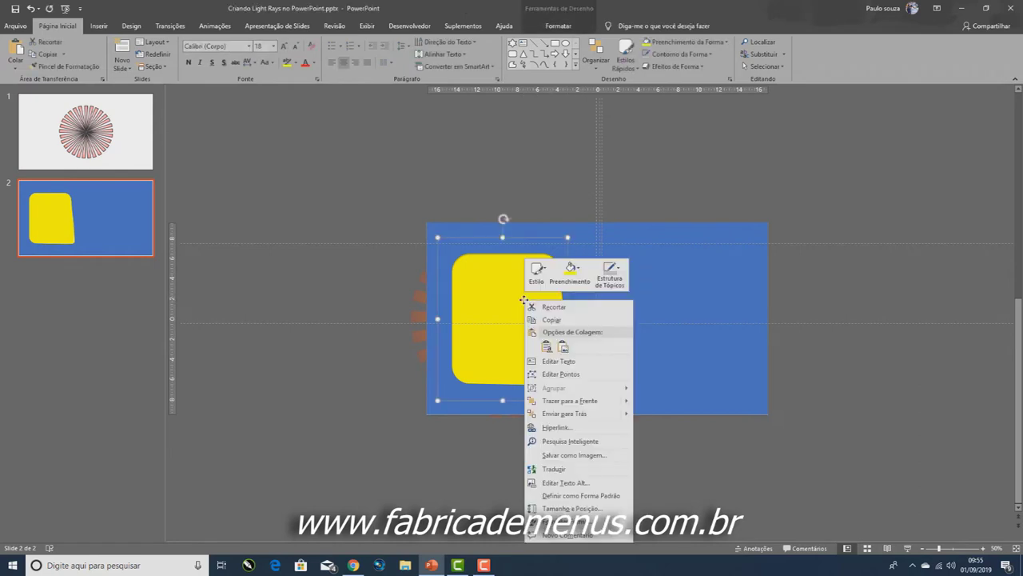
Send the yellow rounded shape back with Enviar para Trás so the rays show over it.
{"action": "left_click", "coordinate": [586, 414]}
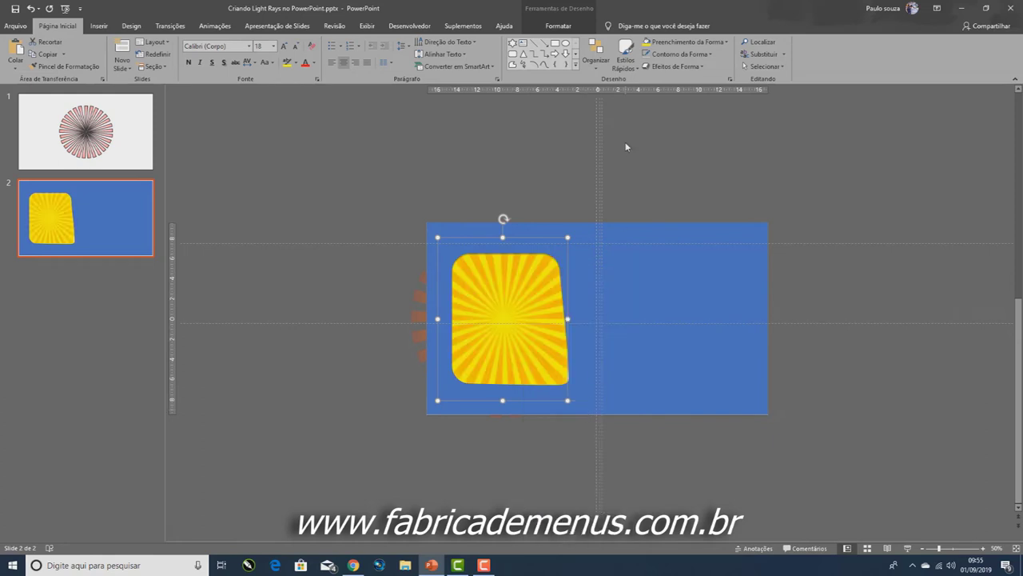
{"action": "left_click", "coordinate": [626, 147]}
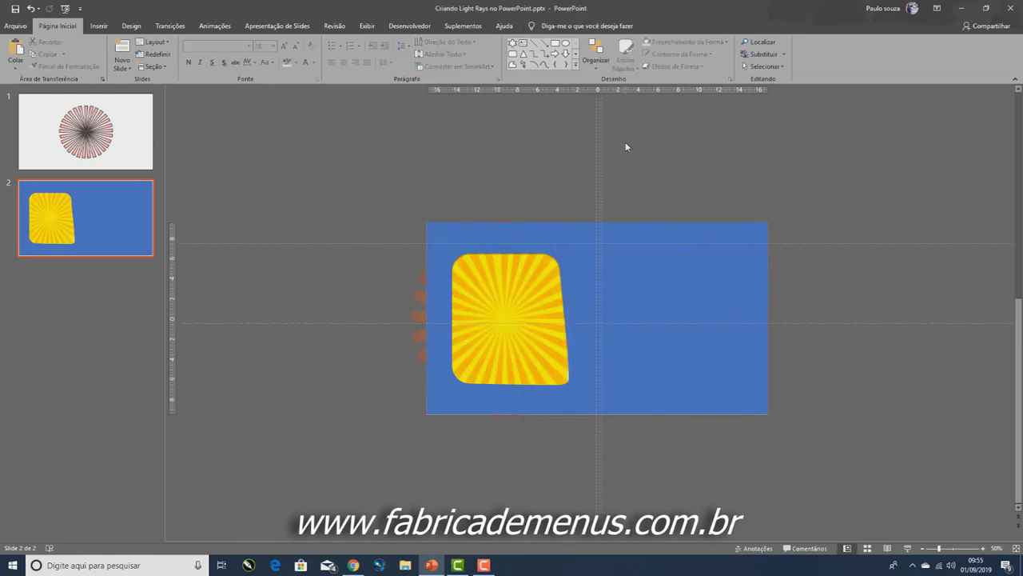
{"action": "left_click", "coordinate": [540, 273]}
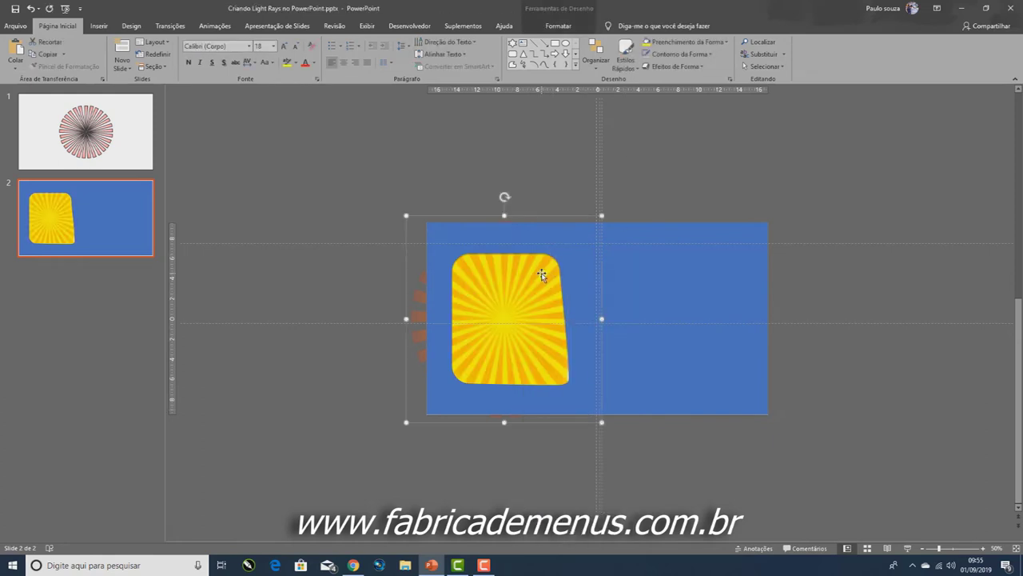
{"action": "left_click", "coordinate": [541, 273]}
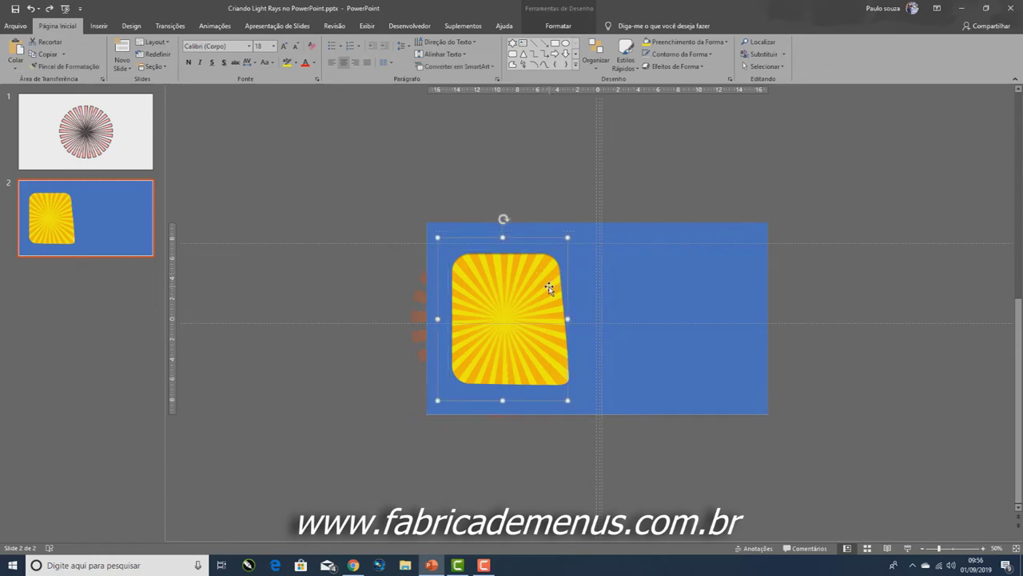
{"action": "left_click", "coordinate": [516, 288]}
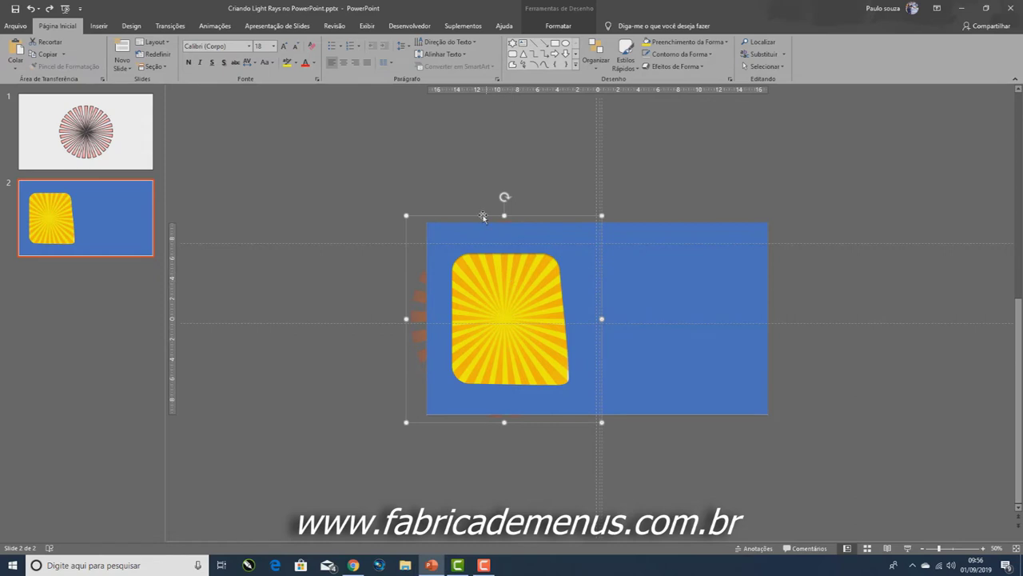
{"action": "left_click", "coordinate": [483, 214]}
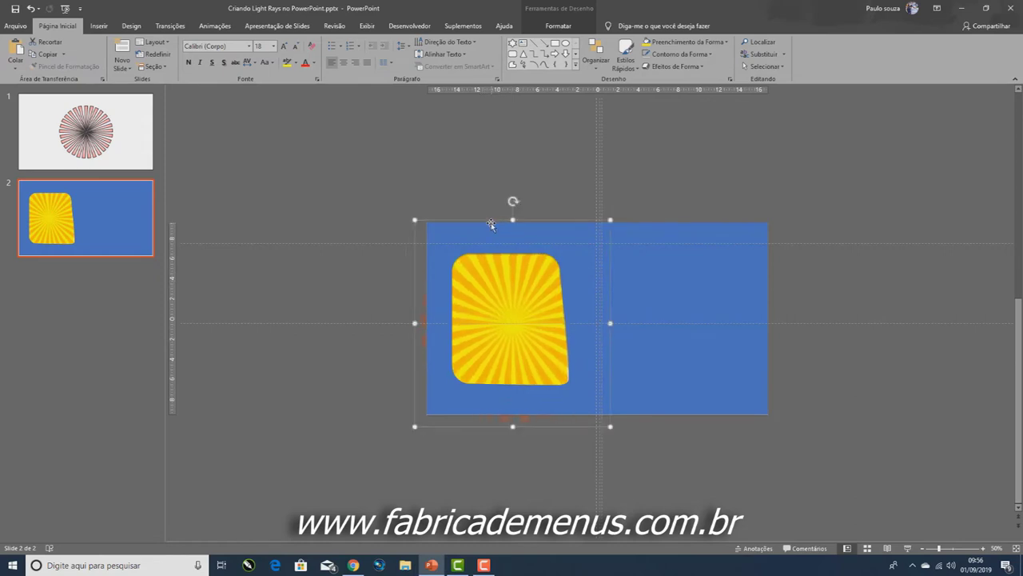
{"action": "left_click", "coordinate": [552, 169]}
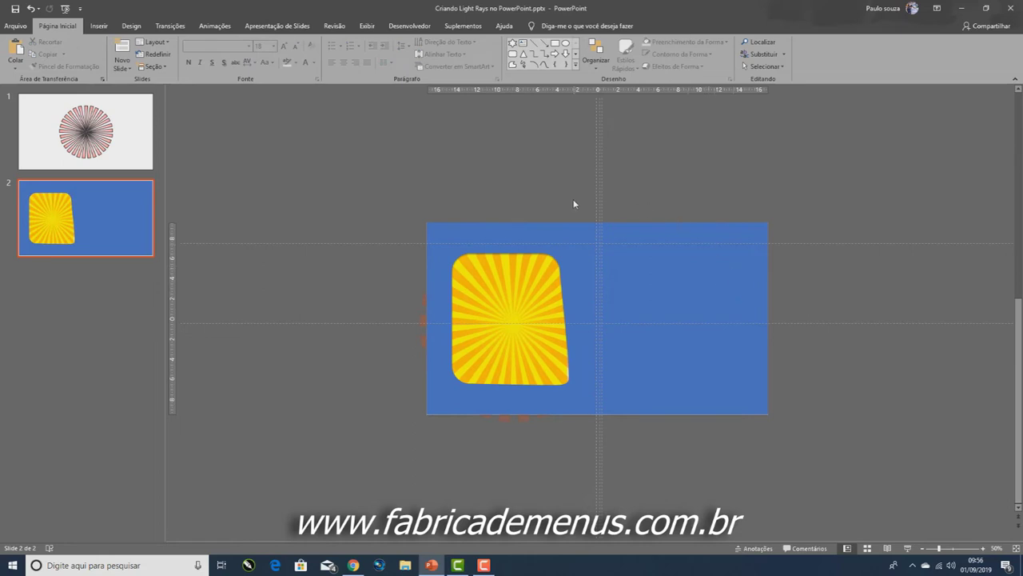
Nudge the sunburst ray group slightly left and up to centre it in the frame.
{"action": "left_click", "coordinate": [489, 302]}
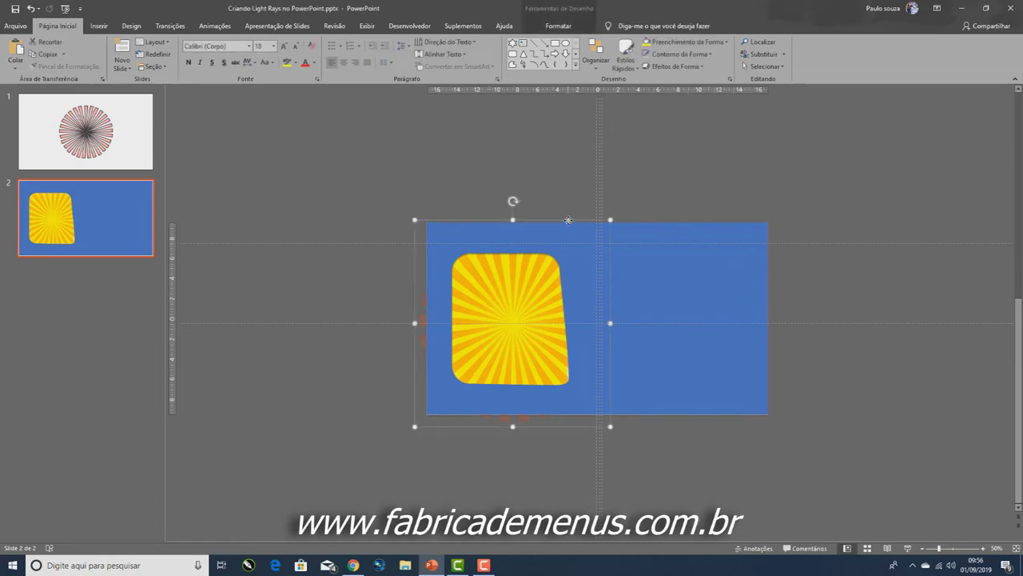
{"action": "left_click", "coordinate": [537, 181]}
{"action": "left_click", "coordinate": [619, 244]}
{"action": "left_click", "coordinate": [527, 279]}
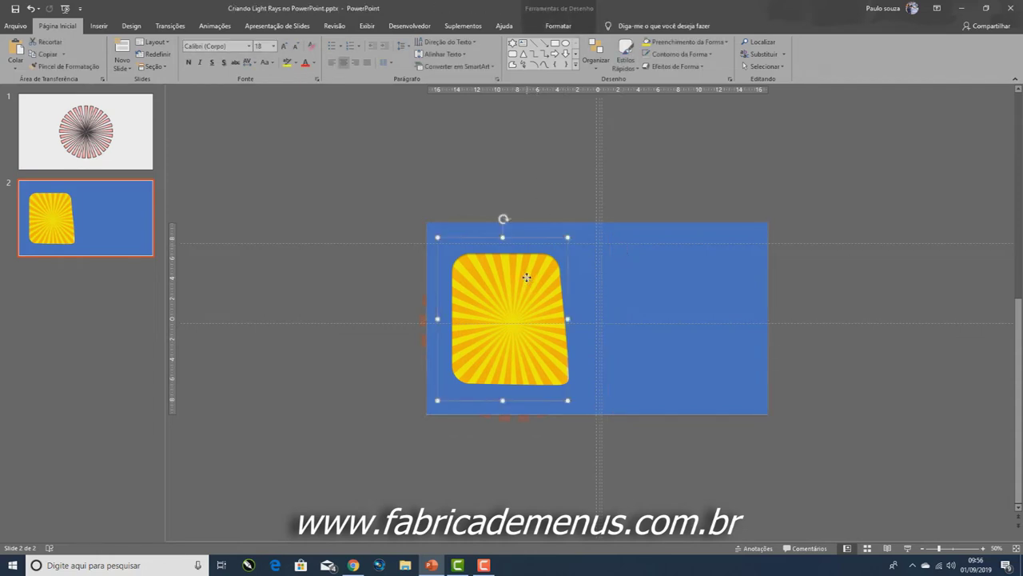
{"action": "left_click", "coordinate": [463, 242]}
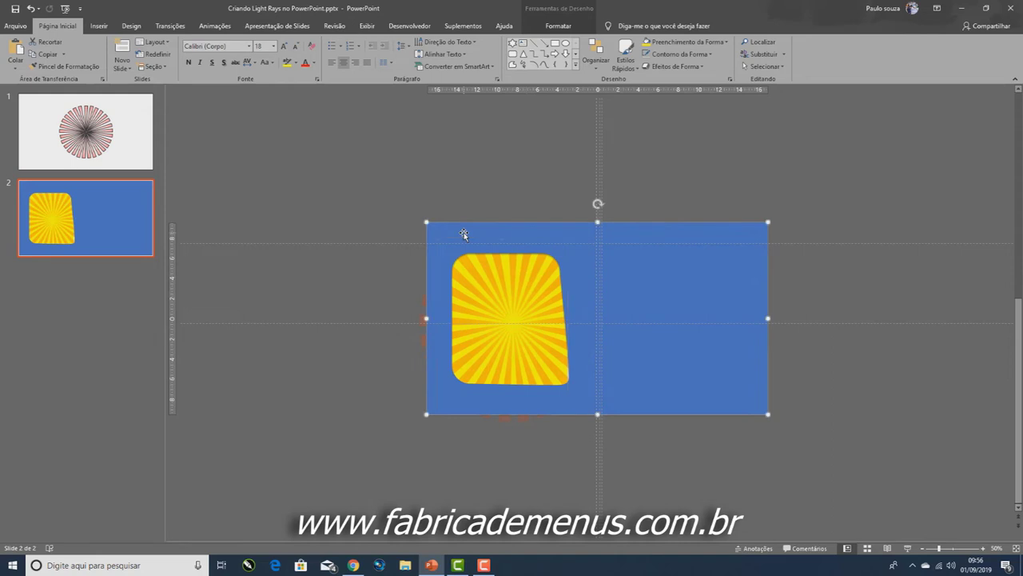
{"action": "left_click", "coordinate": [528, 276]}
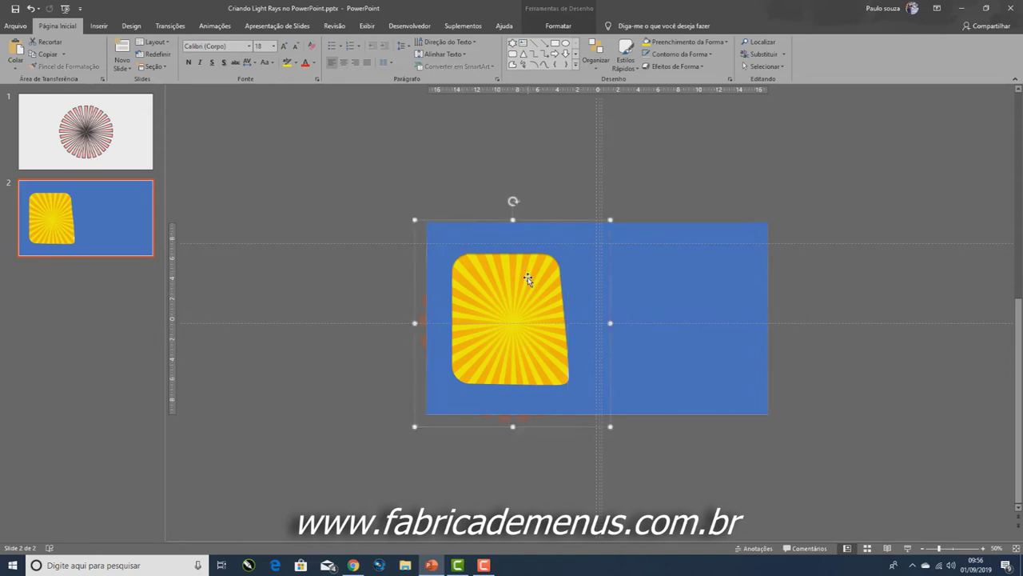
{"action": "mouse_move", "coordinate": [414, 353]}
{"action": "left_mouse_down"}
{"action": "mouse_move", "coordinate": [395, 363]}
{"action": "mouse_move", "coordinate": [412, 361]}
{"action": "left_mouse_up"}
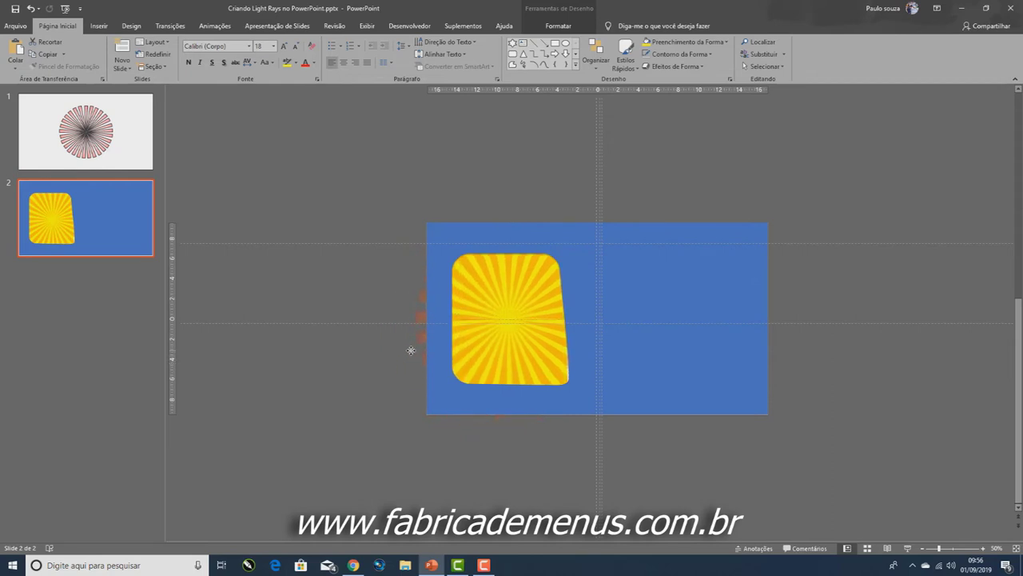
{"action": "left_click_drag", "start_coordinate": [413, 360], "coordinate": [413, 355]}
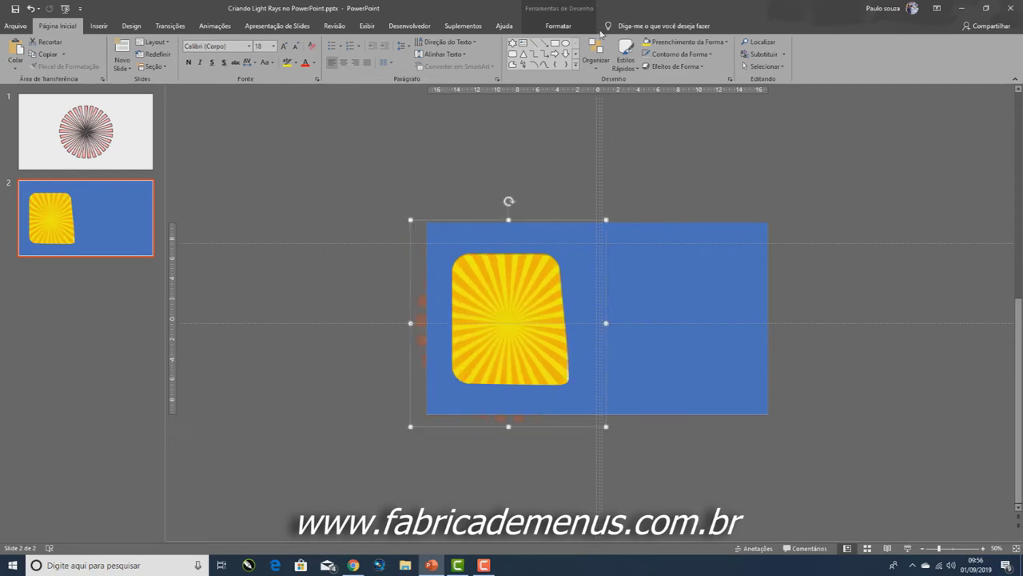
Add a clockwise Rotação spin to the ray group and show the Painel de Animação.
{"action": "left_click", "coordinate": [230, 29]}
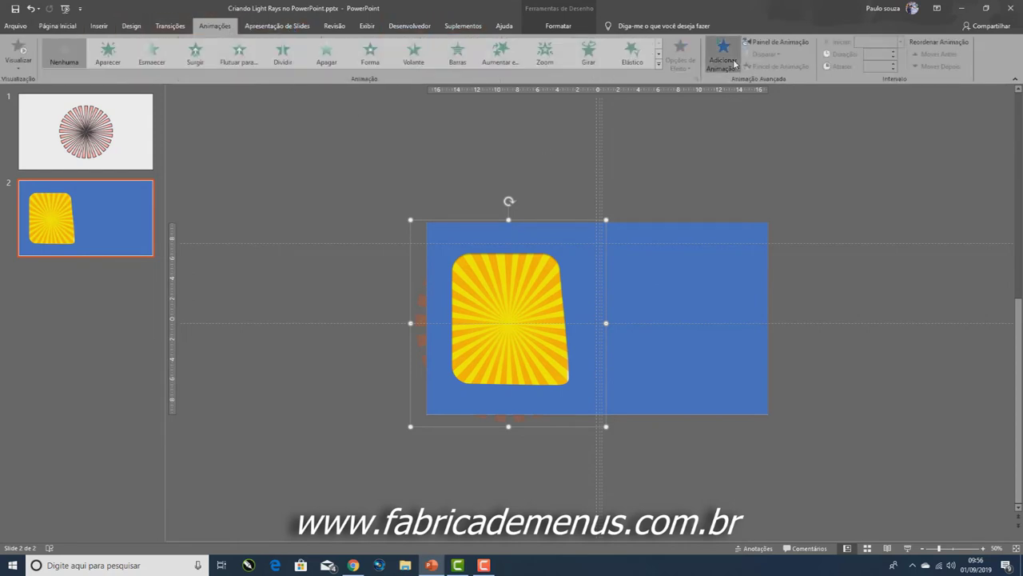
{"action": "left_click", "coordinate": [735, 66]}
{"action": "left_click", "coordinate": [859, 204]}
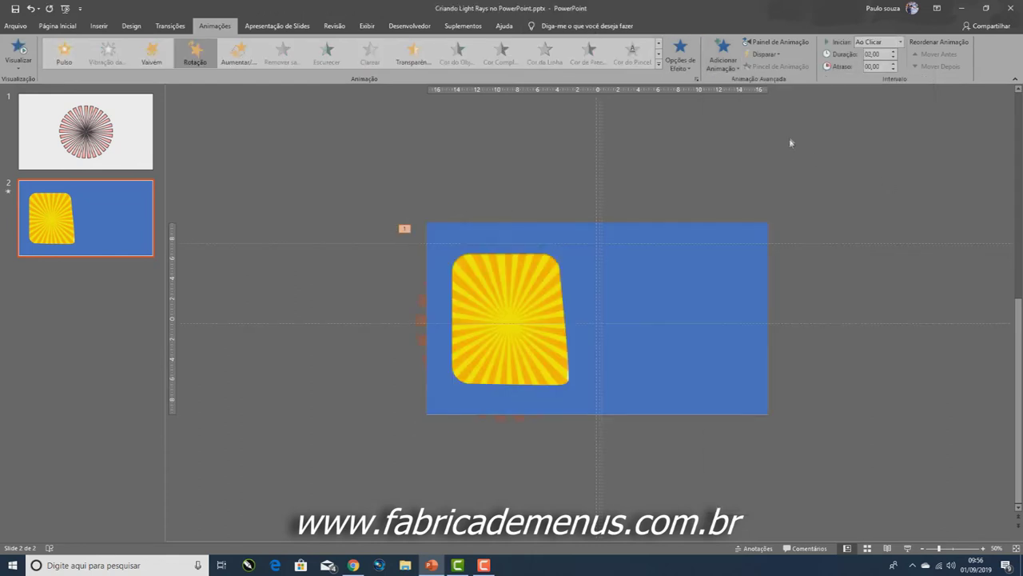
{"action": "left_click", "coordinate": [684, 64]}
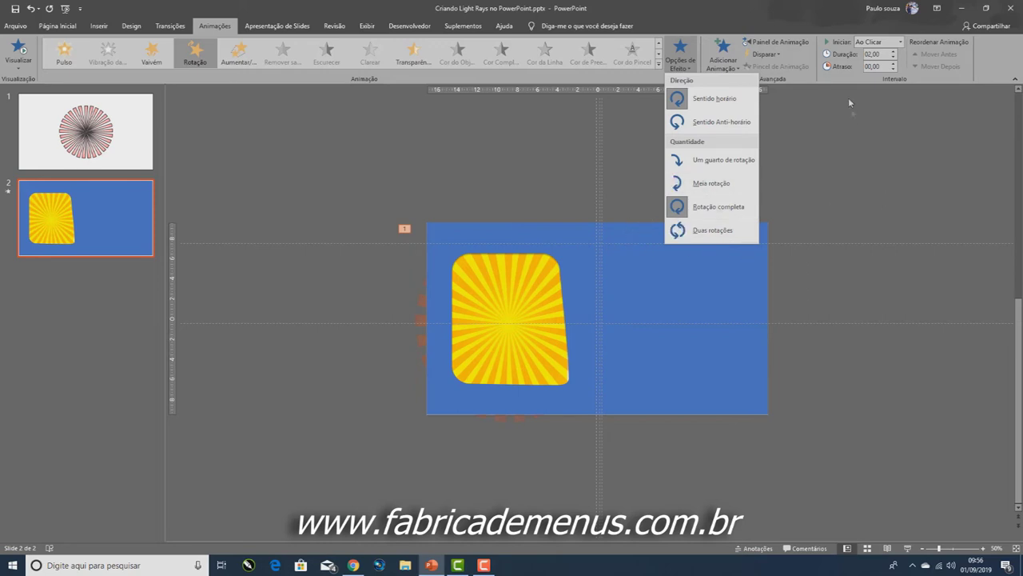
{"action": "left_click", "coordinate": [738, 53]}
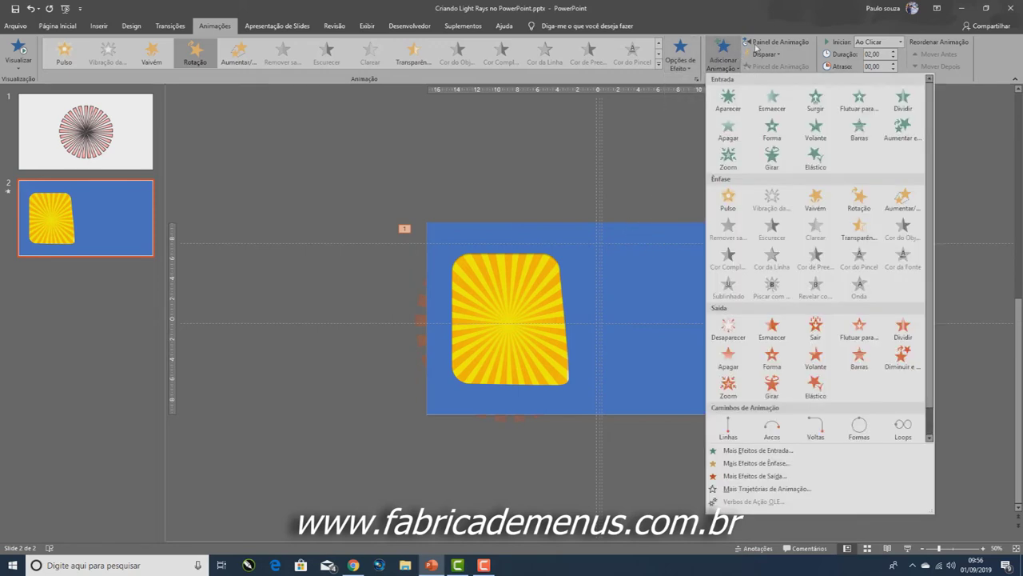
{"action": "left_click", "coordinate": [773, 44]}
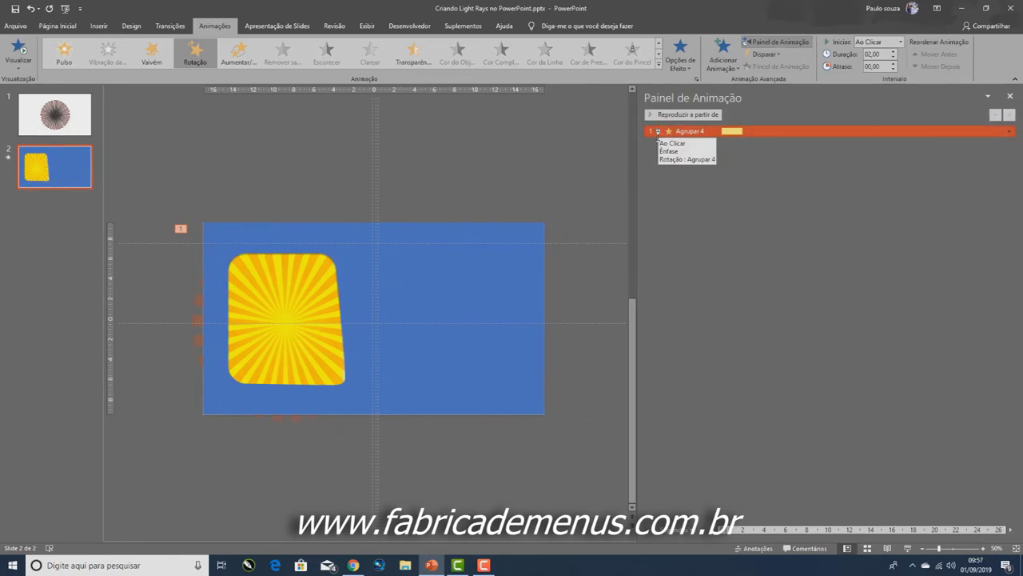
Set the Agrupar 4 Rotação animation to Iniciar com anterior and preview it.
{"action": "right_click", "coordinate": [755, 131]}
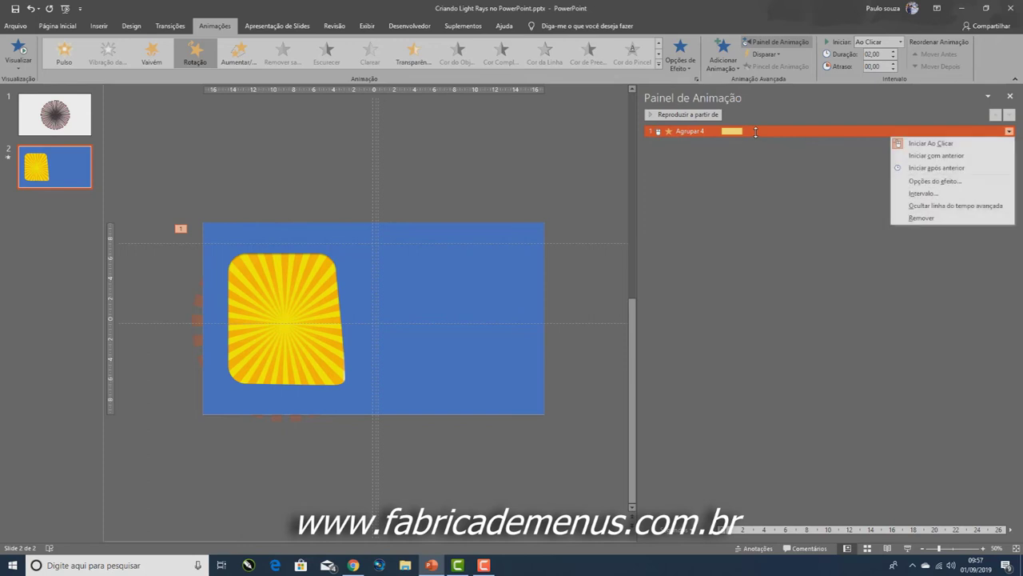
{"action": "left_click", "coordinate": [910, 156]}
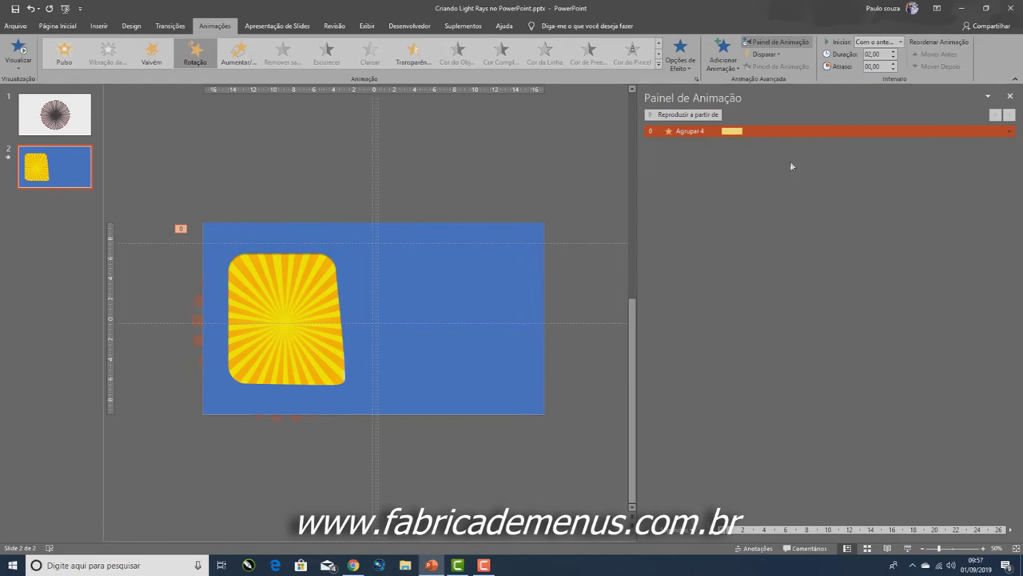
{"action": "left_click", "coordinate": [17, 51]}
{"action": "left_click", "coordinate": [1010, 132]}
{"action": "left_click", "coordinate": [752, 132]}
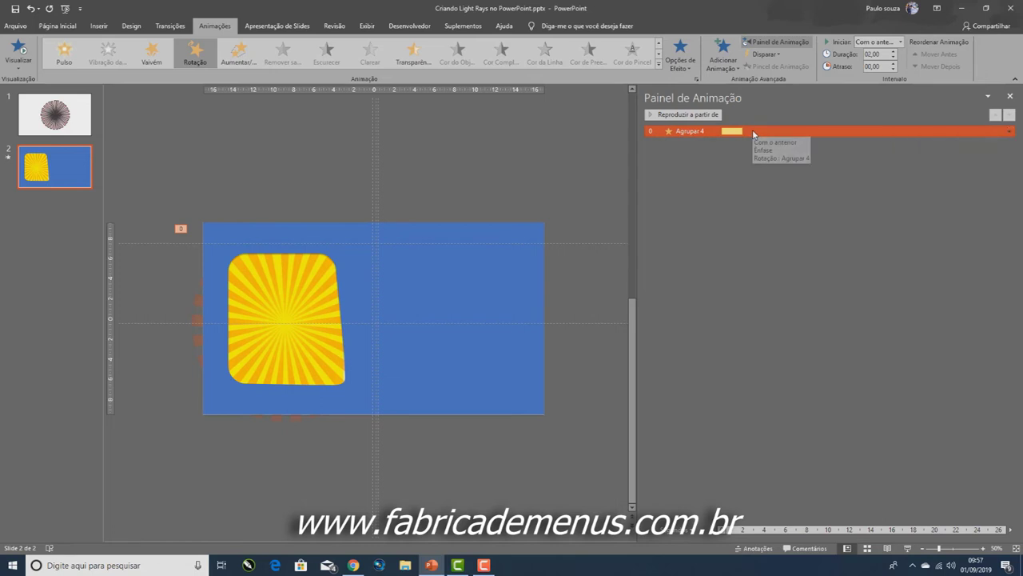
Review the Rotação Intervalo settings in Opções do efeito, then stretch its bar to about 6.8 seconds.
{"action": "right_click", "coordinate": [752, 130]}
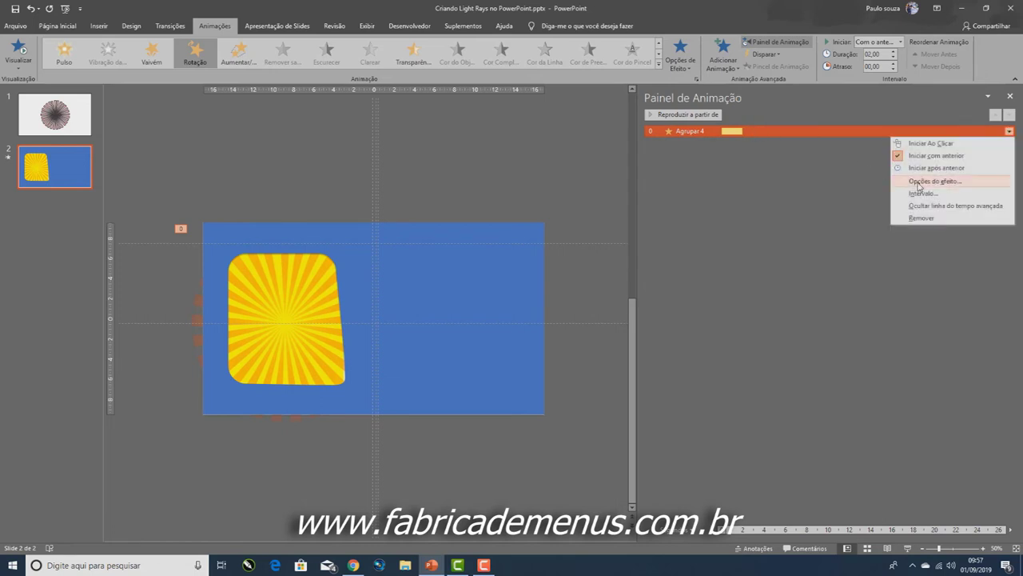
{"action": "left_click", "coordinate": [919, 182]}
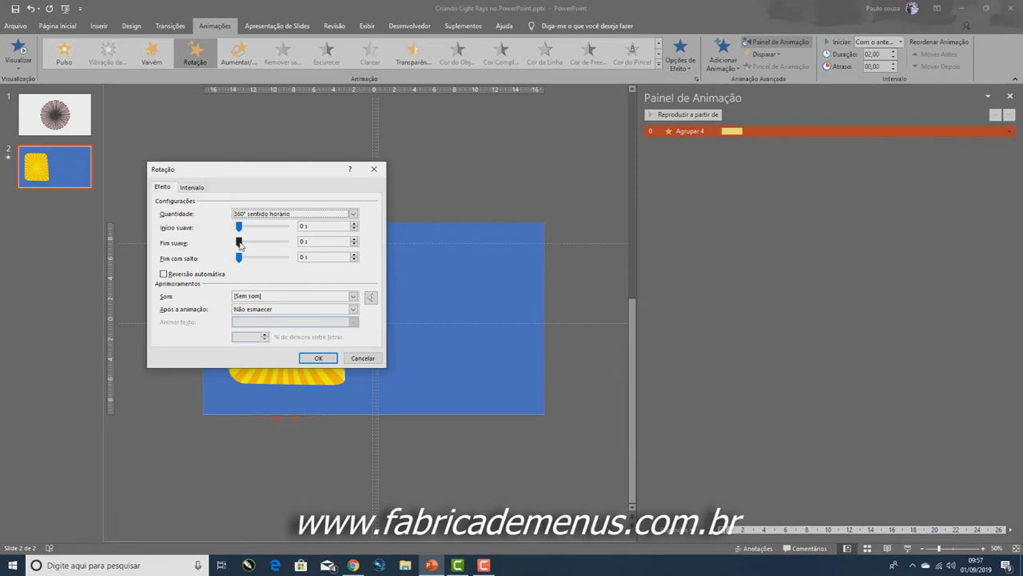
{"action": "left_click", "coordinate": [190, 189]}
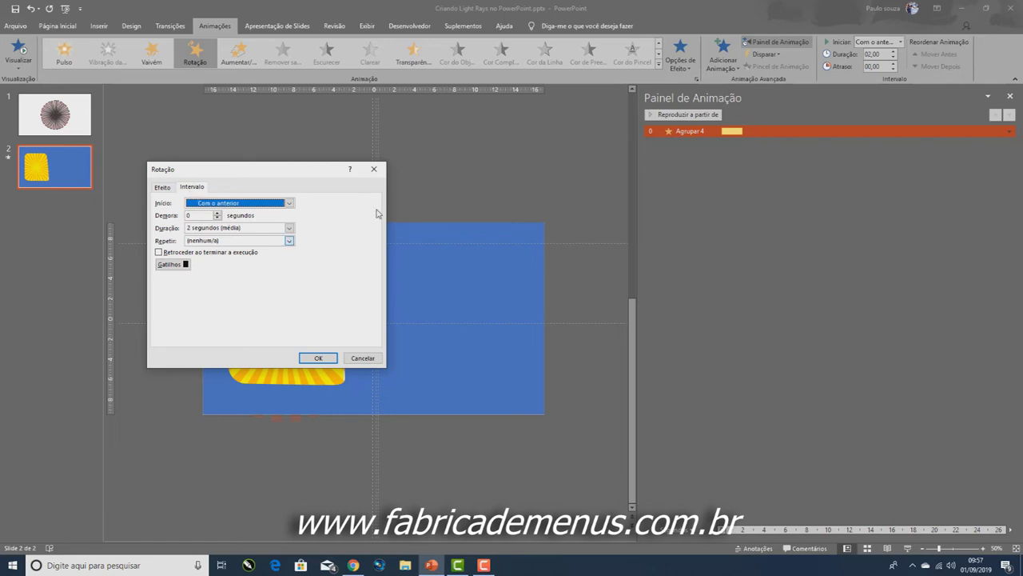
{"action": "left_click", "coordinate": [318, 358]}
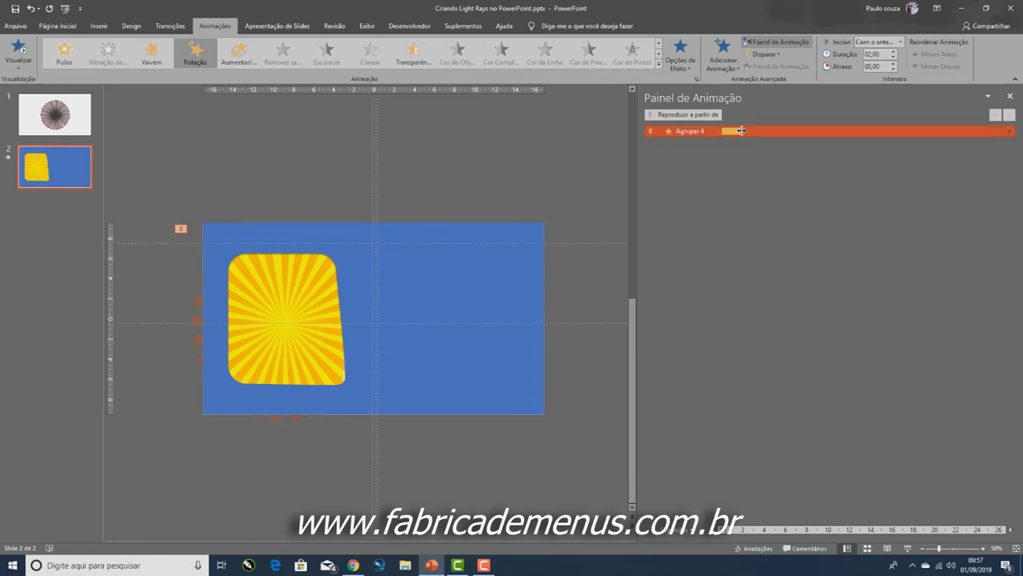
{"action": "left_click_drag", "start_coordinate": [741, 130], "coordinate": [793, 136]}
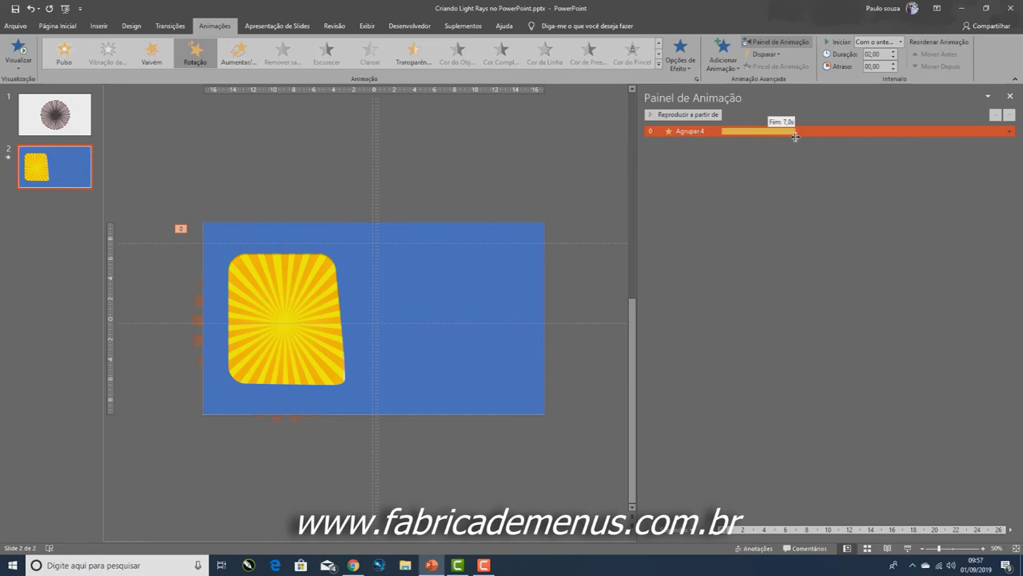
Extend the rays' Rotação to end at 7 seconds, preview it, and reselect the sunburst group.
{"action": "left_click_drag", "start_coordinate": [793, 136], "coordinate": [795, 136]}
{"action": "left_click", "coordinate": [19, 48]}
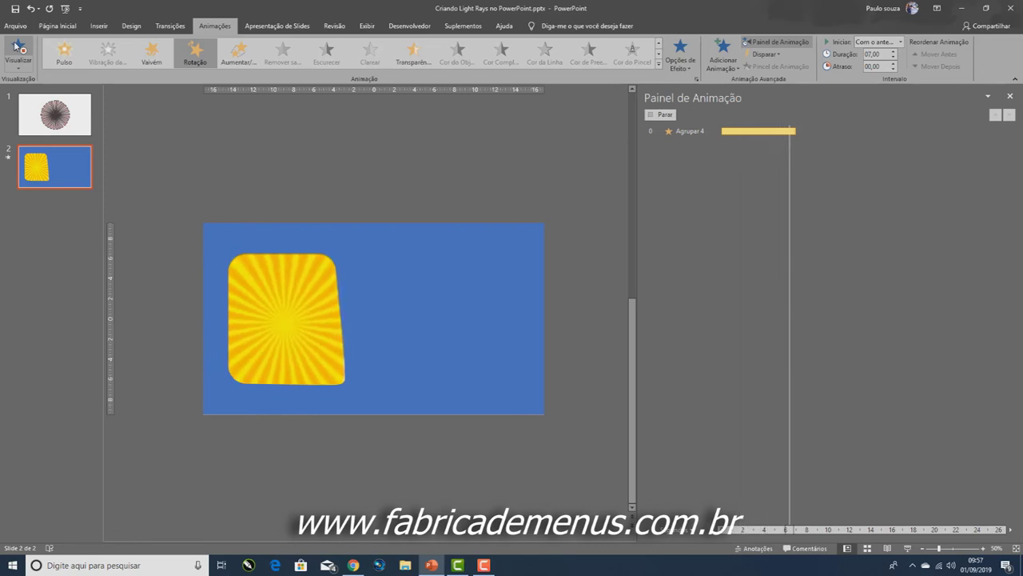
{"action": "left_click", "coordinate": [16, 45]}
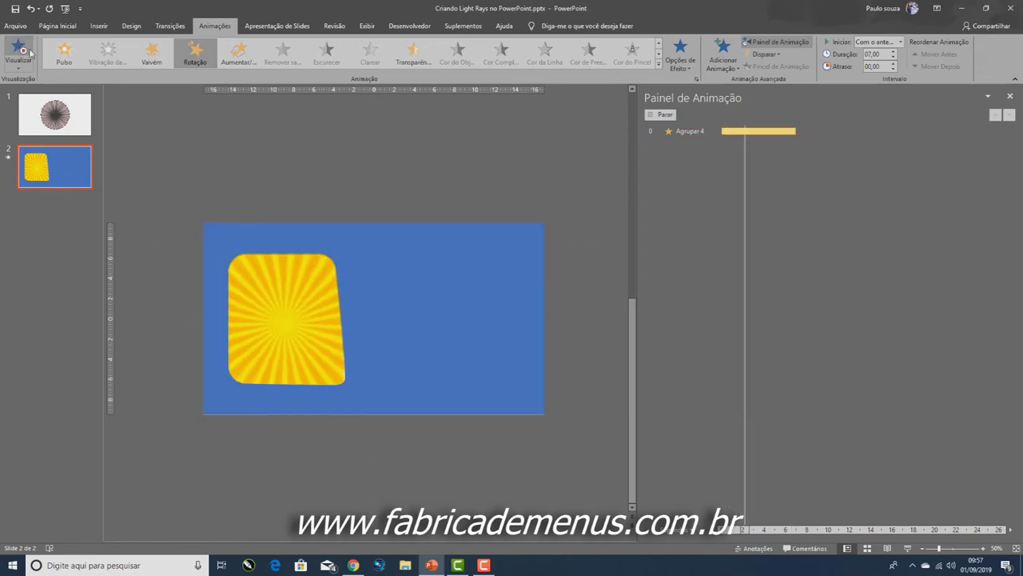
{"action": "left_click", "coordinate": [233, 244]}
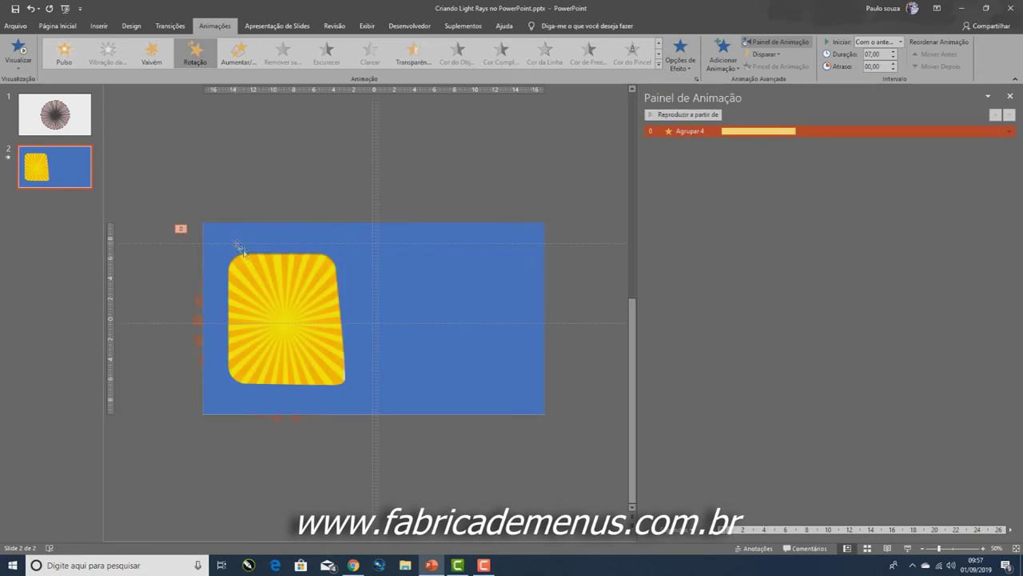
{"action": "left_click", "coordinate": [269, 257]}
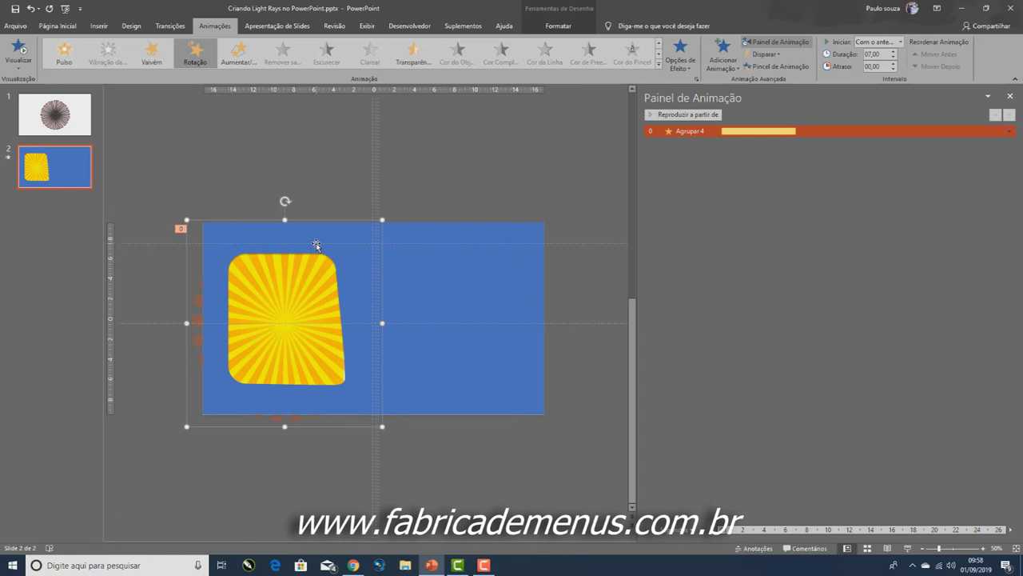
{"action": "left_click", "coordinate": [723, 71]}
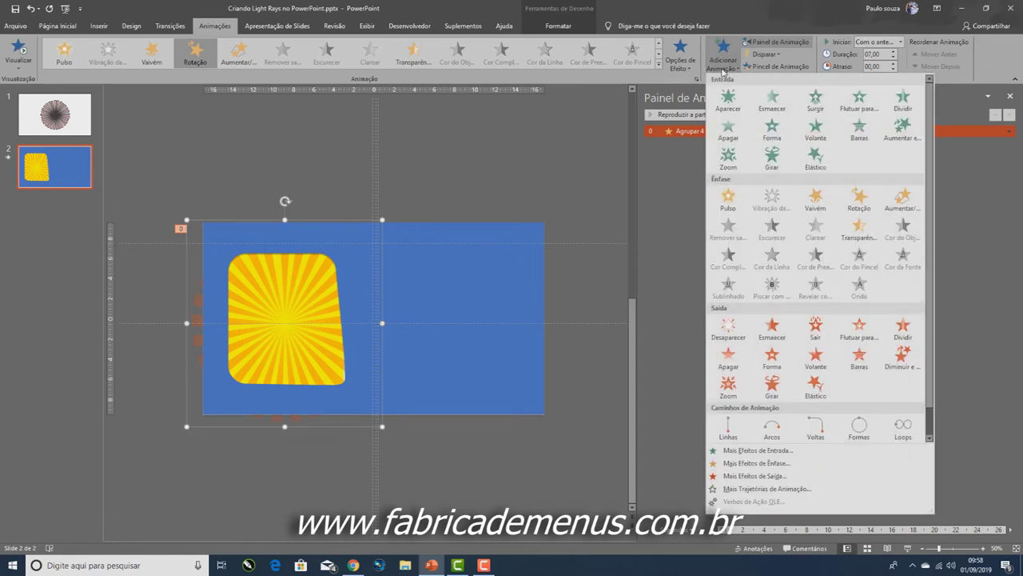
Add an Esmaecer fade entrance to the sunburst group and move it above Rotação.
{"action": "left_click", "coordinate": [765, 101]}
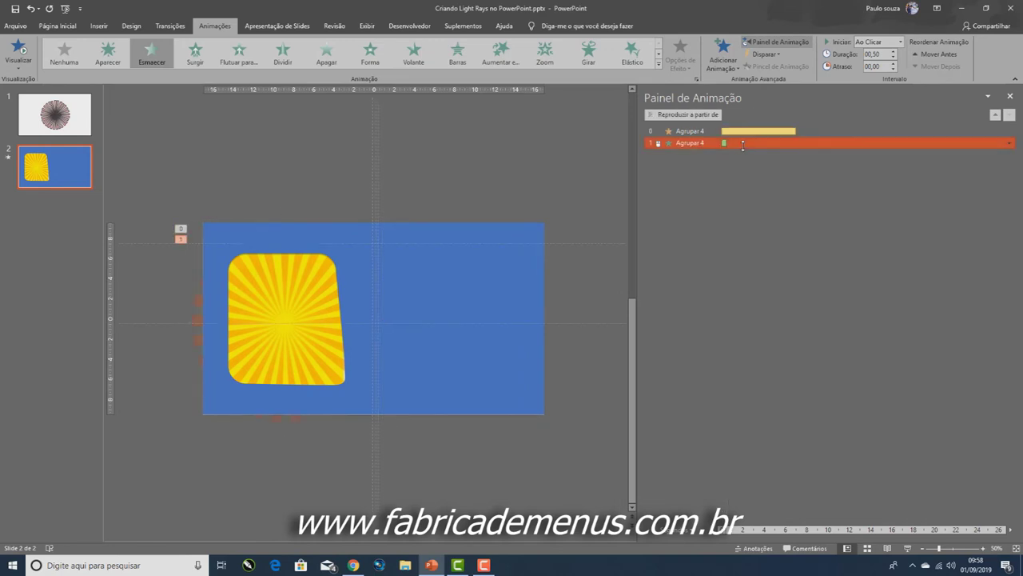
{"action": "left_click", "coordinate": [750, 130]}
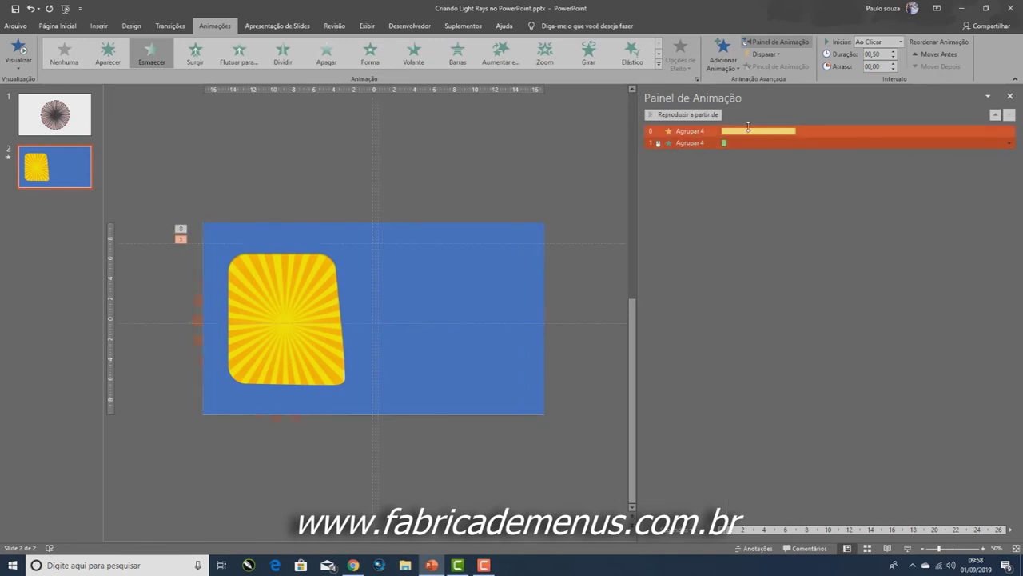
{"action": "left_click", "coordinate": [745, 142]}
{"action": "left_click_drag", "start_coordinate": [749, 131], "coordinate": [747, 125]}
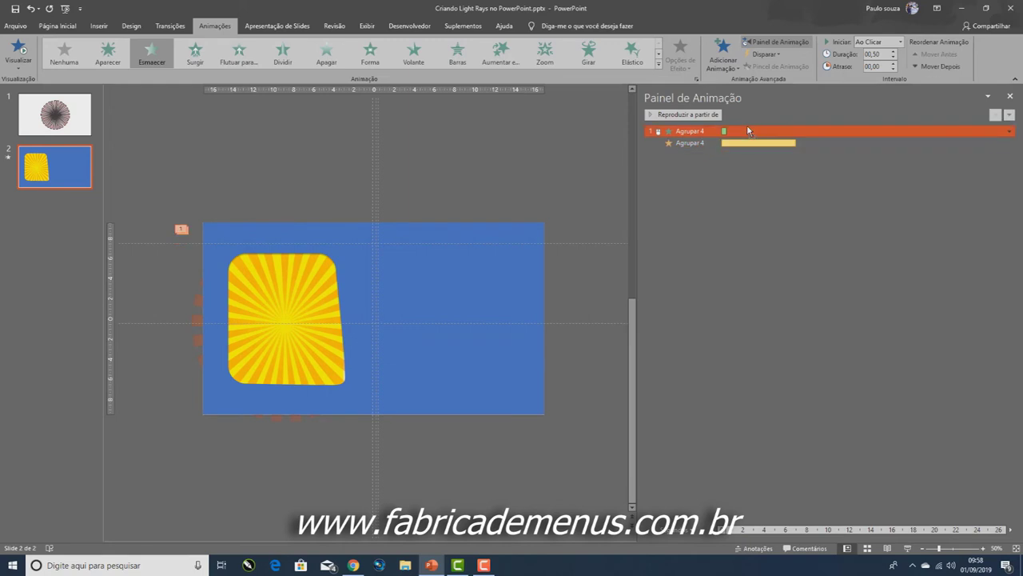
Make the fade-in start Com o anterior and preview it with the rotation.
{"action": "left_click", "coordinate": [1009, 131]}
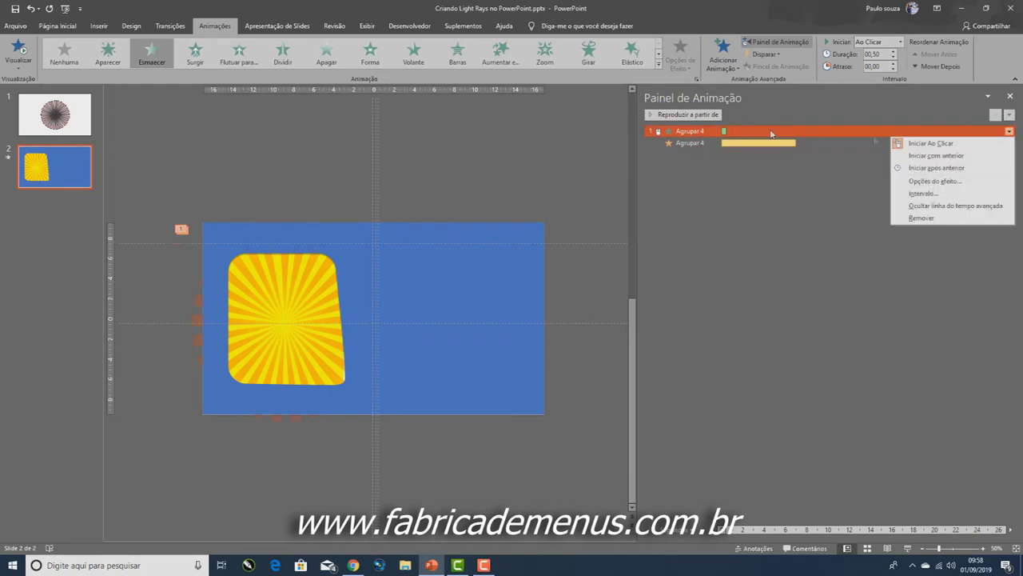
{"action": "left_click", "coordinate": [941, 156]}
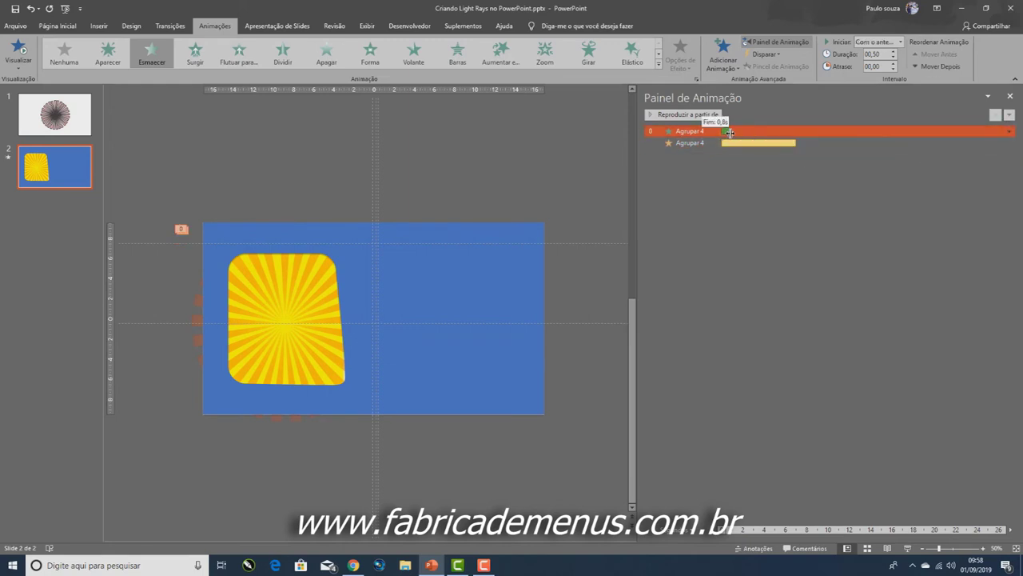
{"action": "left_click", "coordinate": [13, 46]}
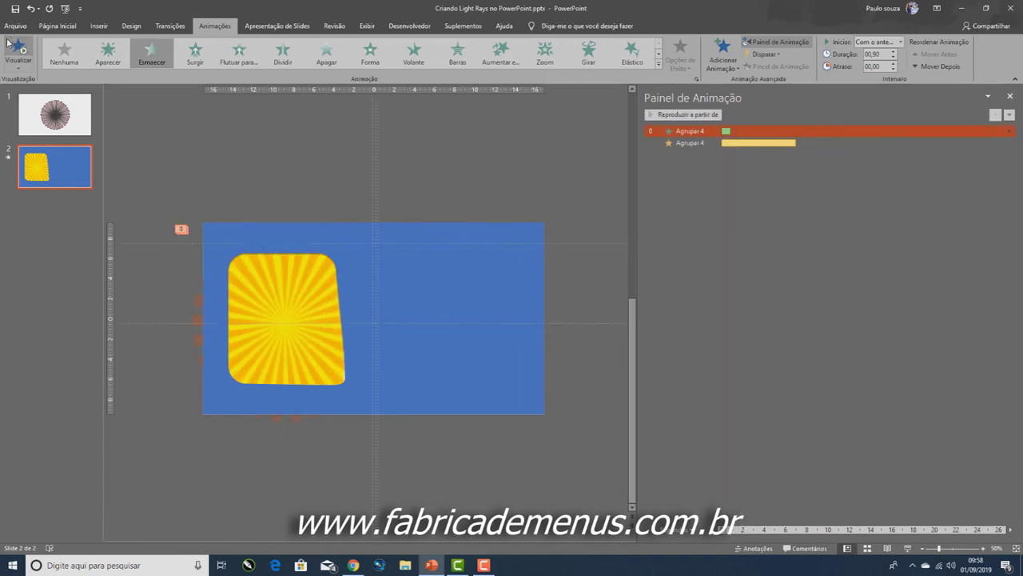
{"action": "left_click", "coordinate": [283, 216]}
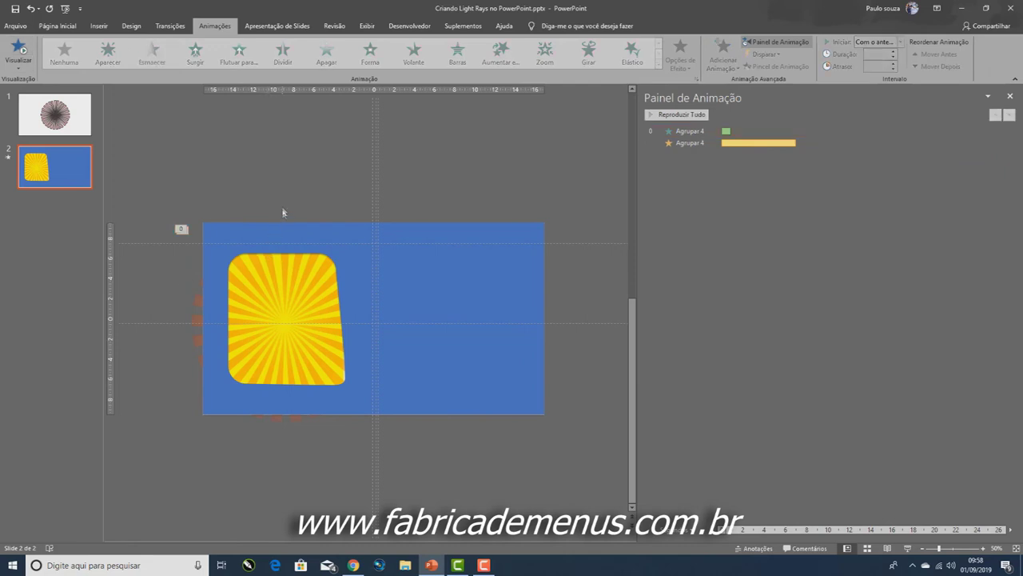
{"action": "left_click", "coordinate": [277, 249]}
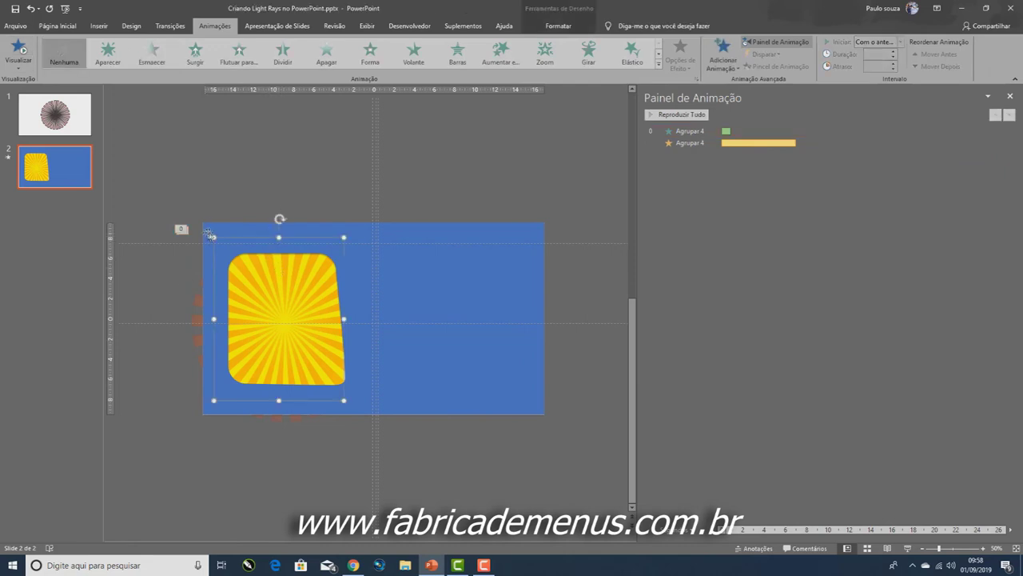
Add an Esmaecer fade exit to the sunburst group and move it above Rotação.
{"action": "left_click", "coordinate": [190, 254]}
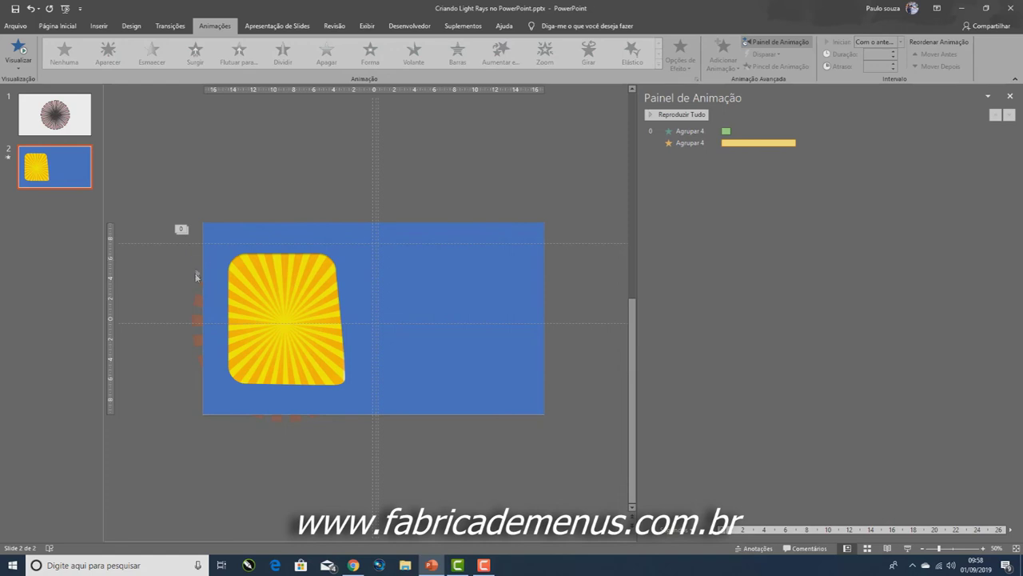
{"action": "left_click", "coordinate": [197, 277]}
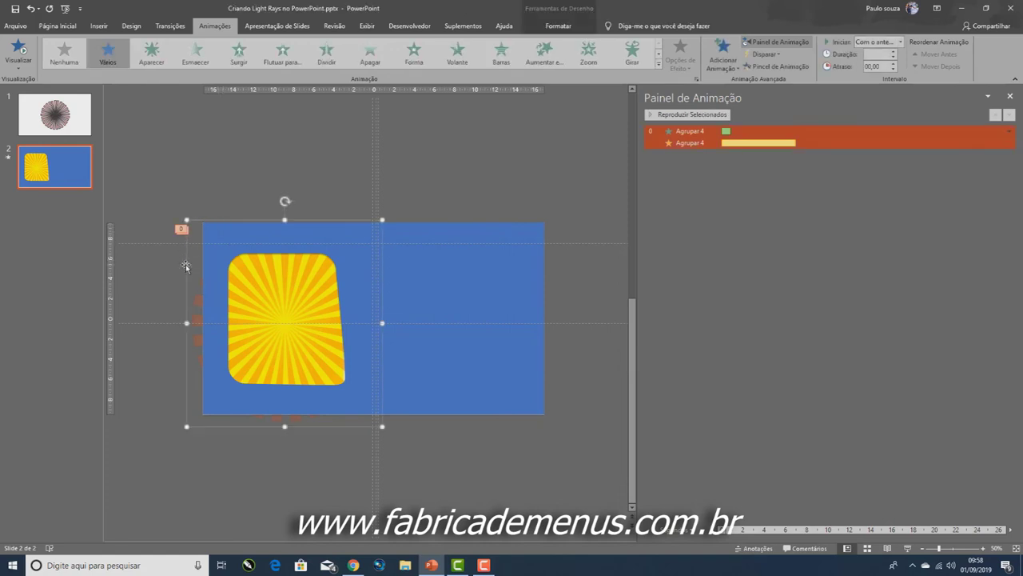
{"action": "left_click", "coordinate": [724, 55]}
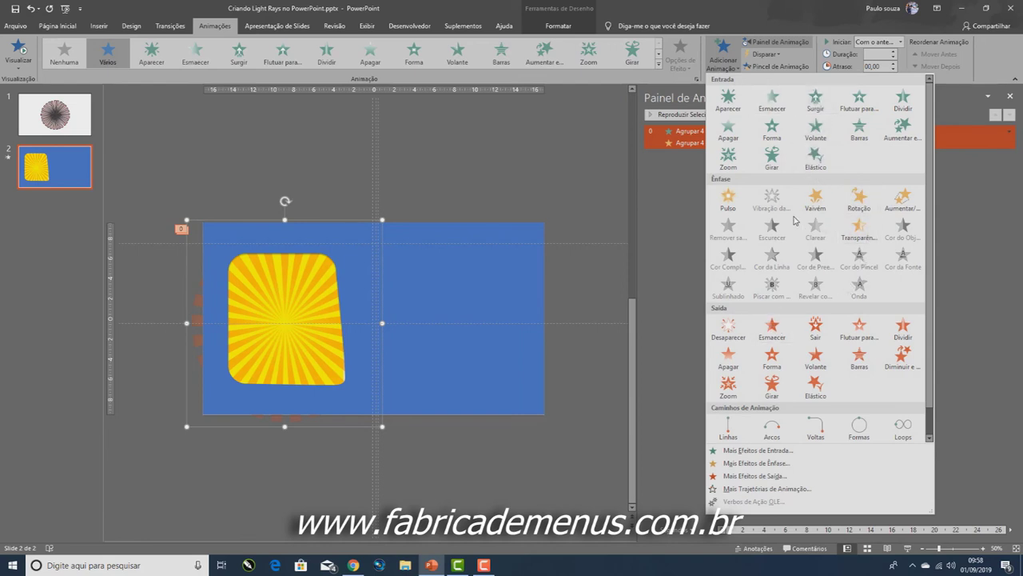
{"action": "left_click", "coordinate": [773, 334]}
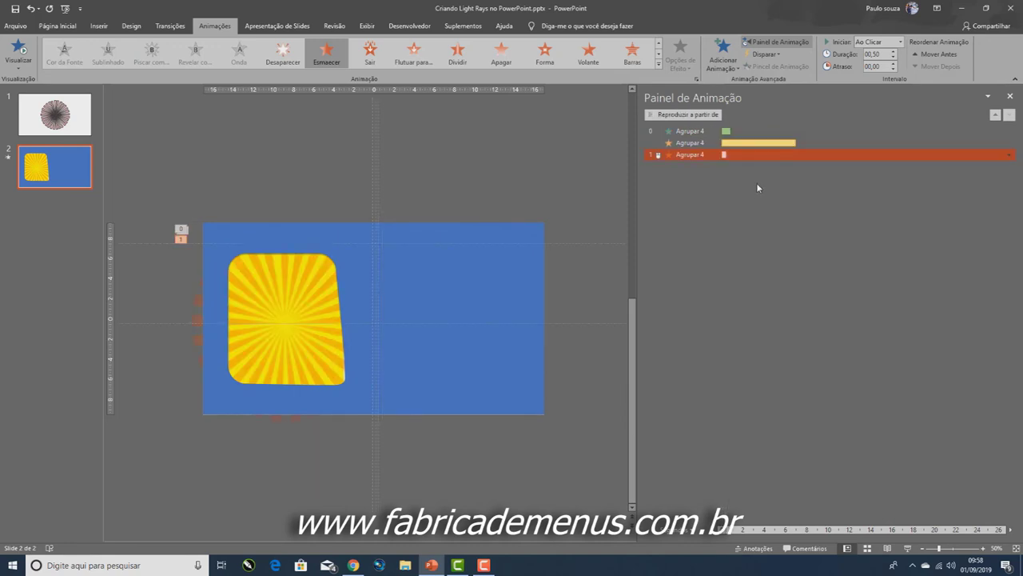
{"action": "left_click_drag", "start_coordinate": [757, 153], "coordinate": [756, 141]}
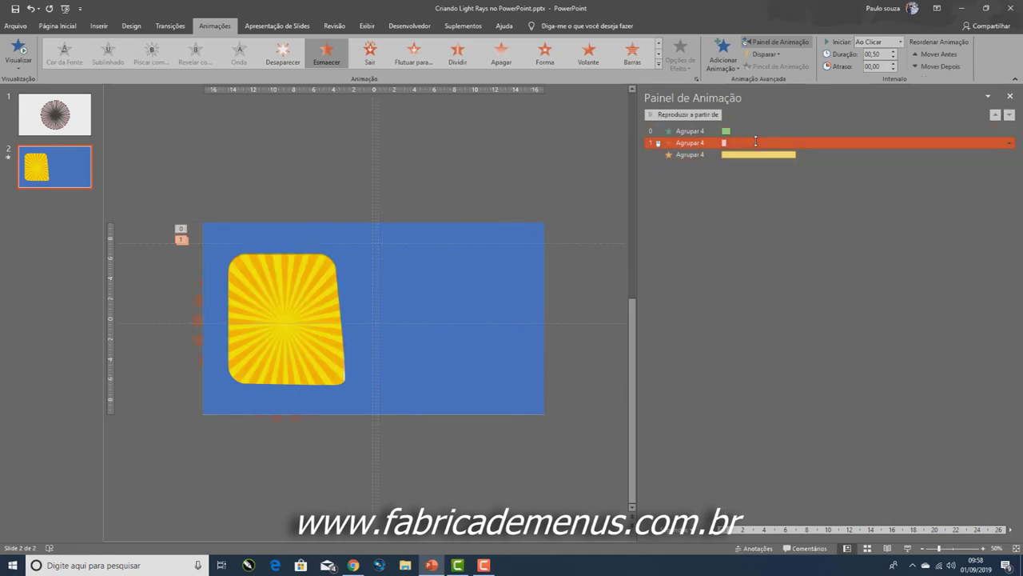
Set the fade-out to start Com o anterior, duration 00,90, delay 06,00, then preview.
{"action": "left_click", "coordinate": [1009, 142]}
{"action": "left_click", "coordinate": [915, 167]}
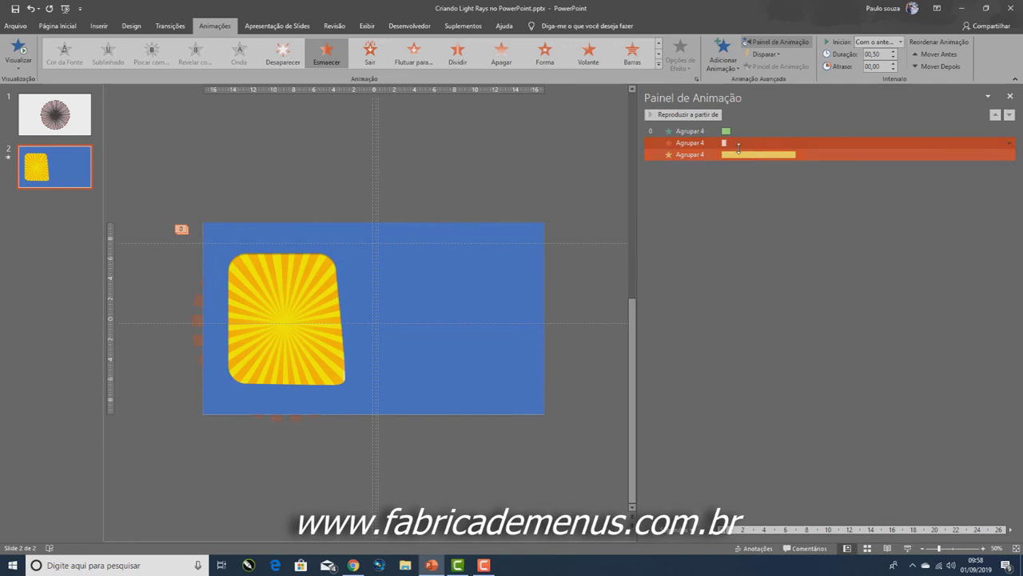
{"action": "left_click_drag", "start_coordinate": [727, 143], "coordinate": [731, 144]}
{"action": "left_click", "coordinate": [734, 131], "text": "ctrl"}
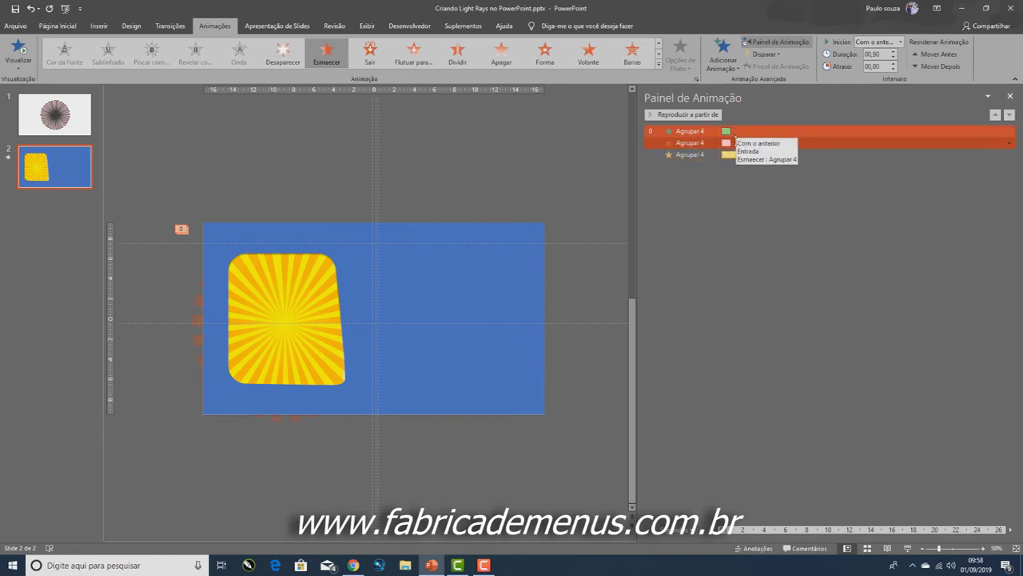
{"action": "left_click", "coordinate": [874, 54]}
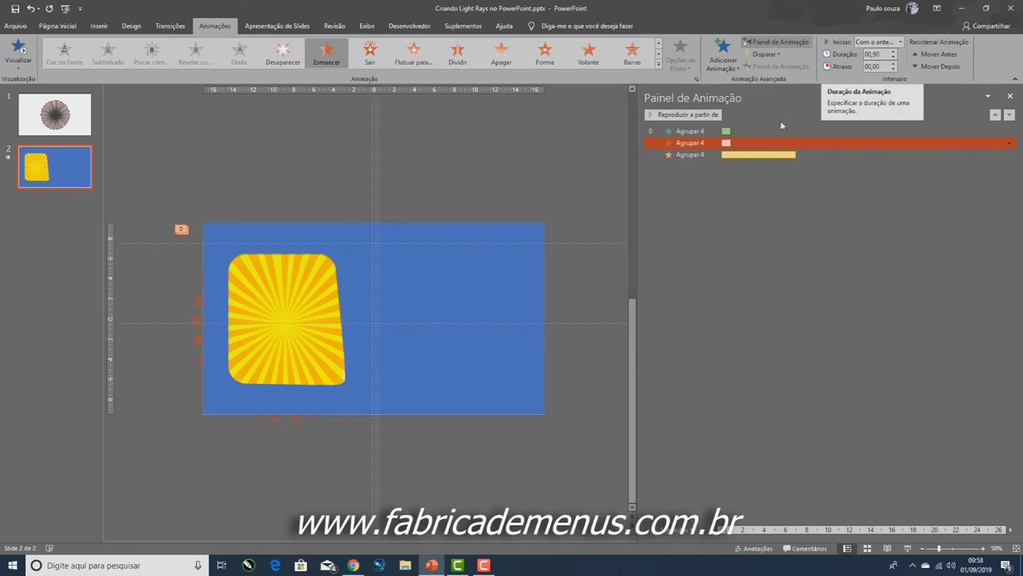
{"action": "left_click", "coordinate": [870, 66]}
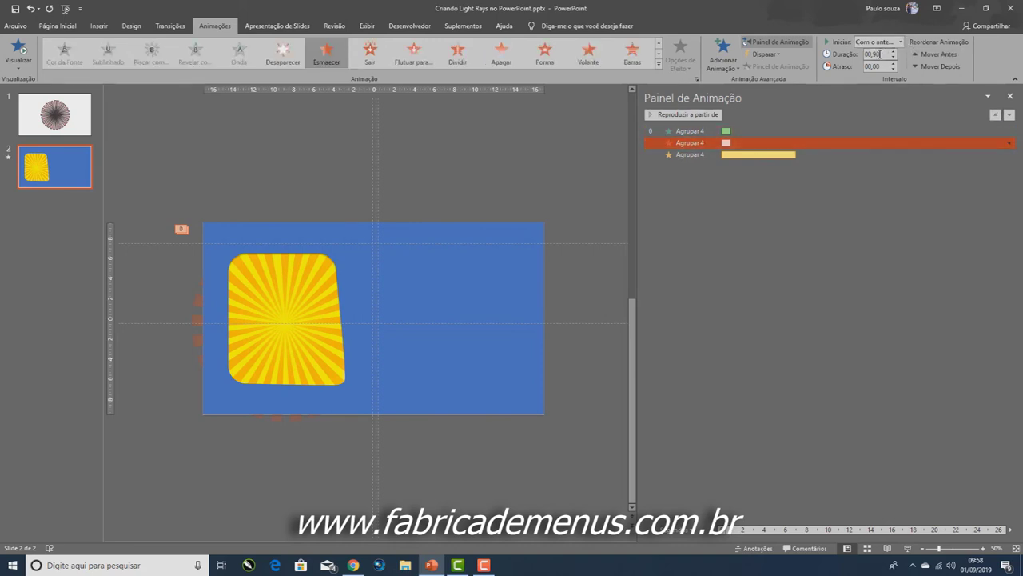
{"action": "left_click_drag", "start_coordinate": [727, 143], "coordinate": [791, 145]}
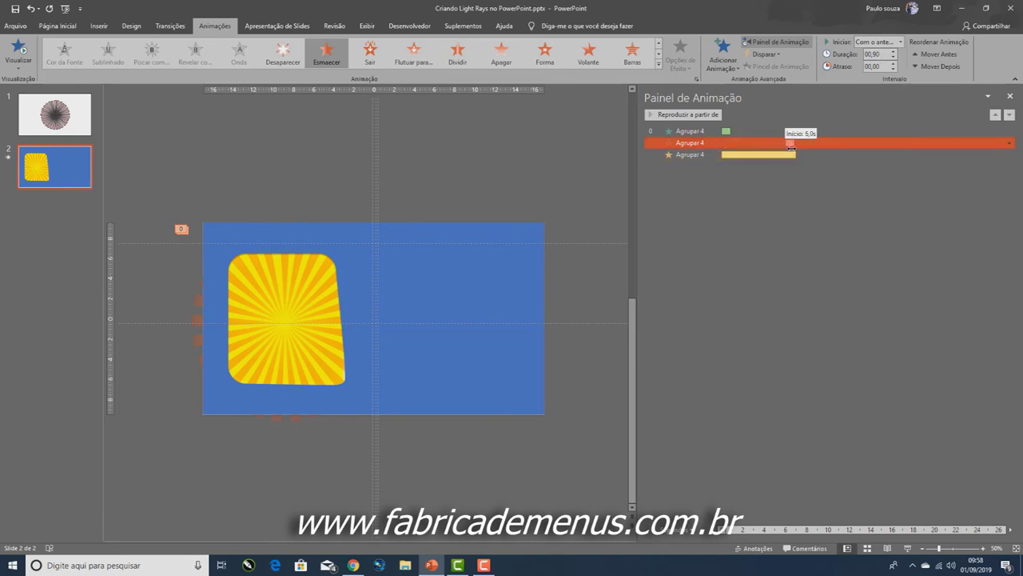
{"action": "left_click_drag", "start_coordinate": [791, 144], "coordinate": [790, 144]}
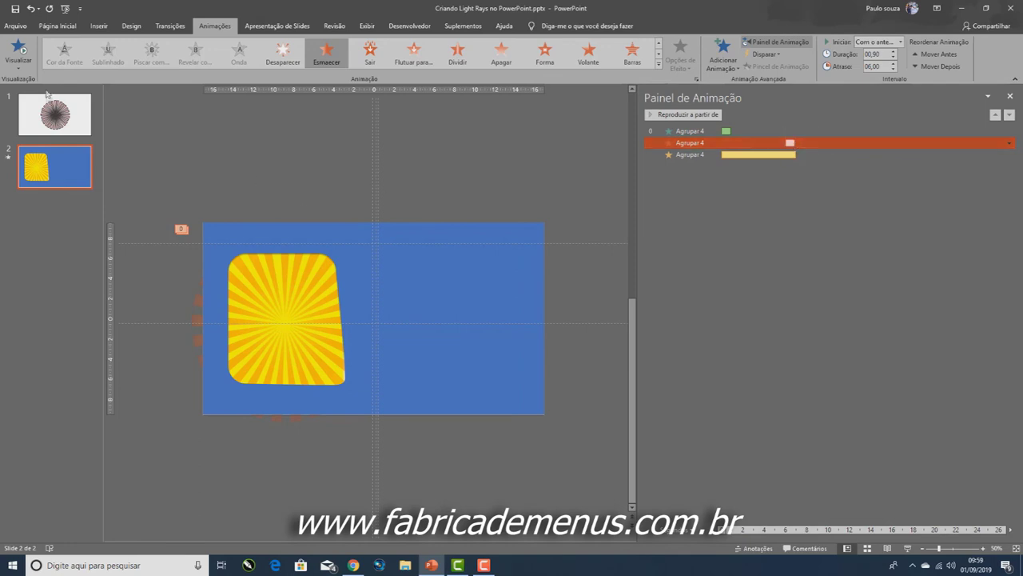
{"action": "left_click", "coordinate": [18, 50]}
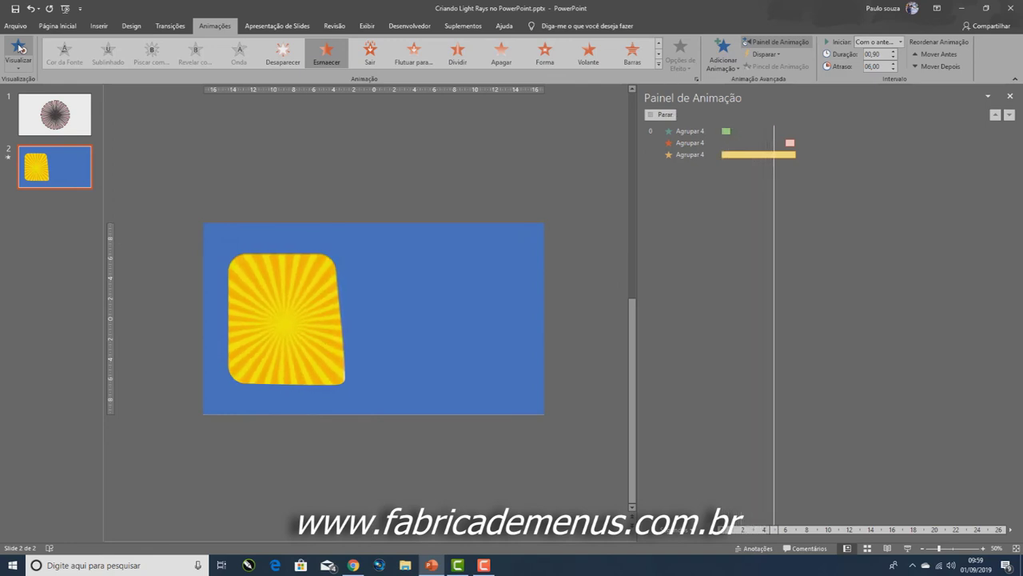
{"action": "left_click", "coordinate": [429, 281]}
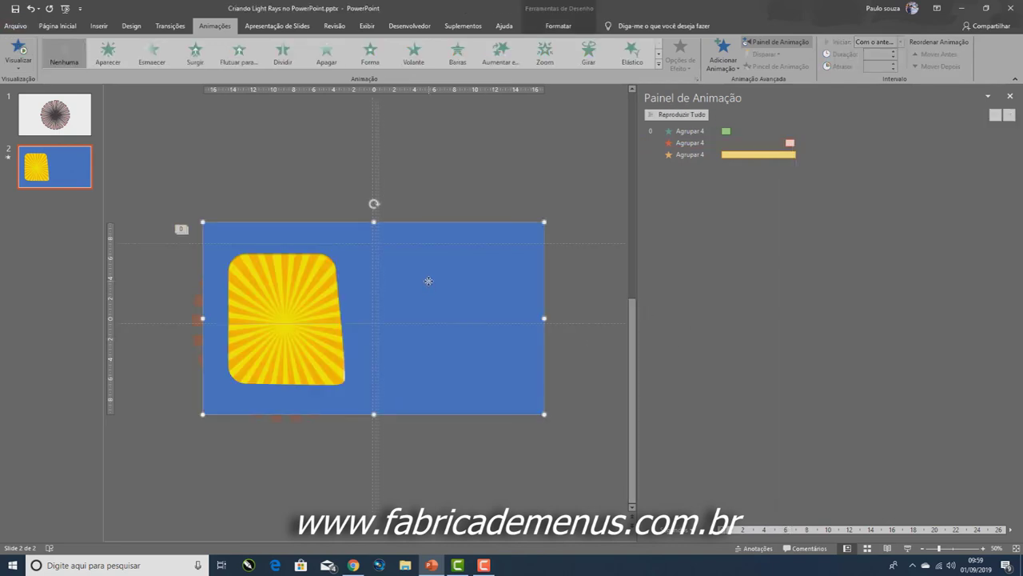